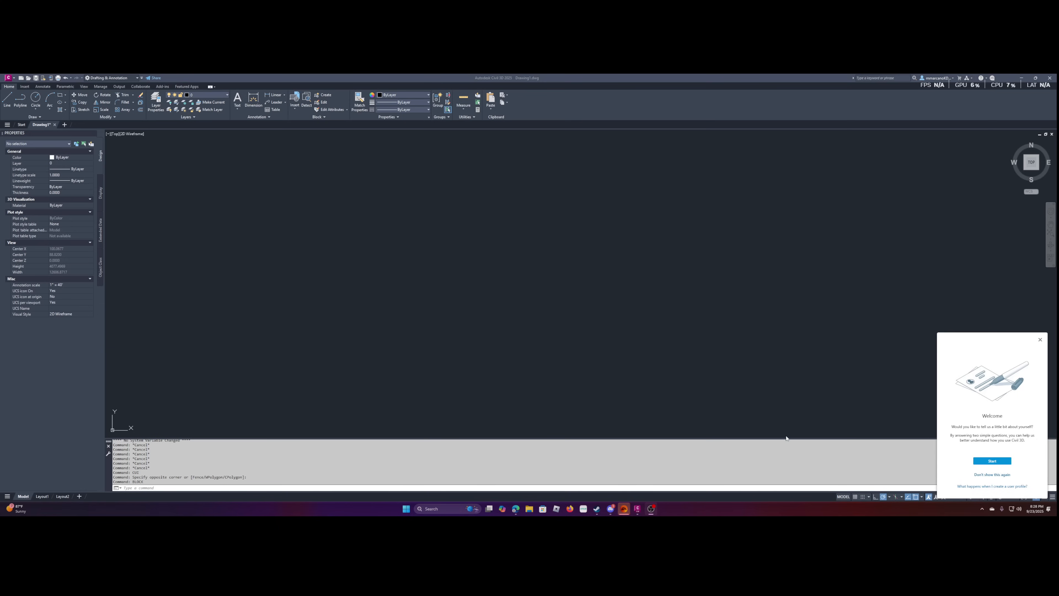
# Dismiss the welcome prompt and open the user interface customization editor for workspaces.
pyautogui.click(1040, 339)
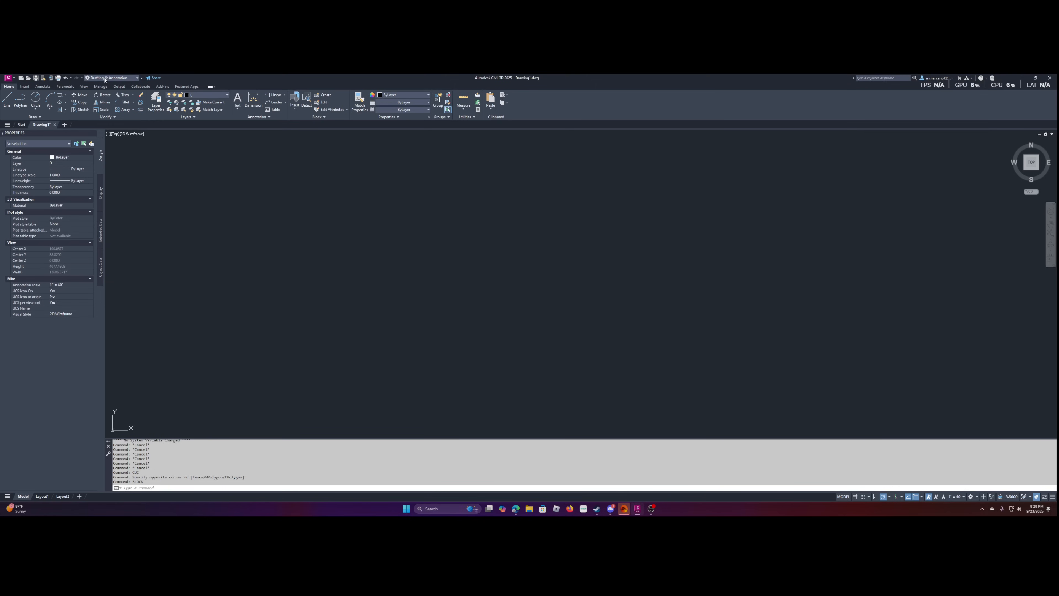
pyautogui.click(119, 78)
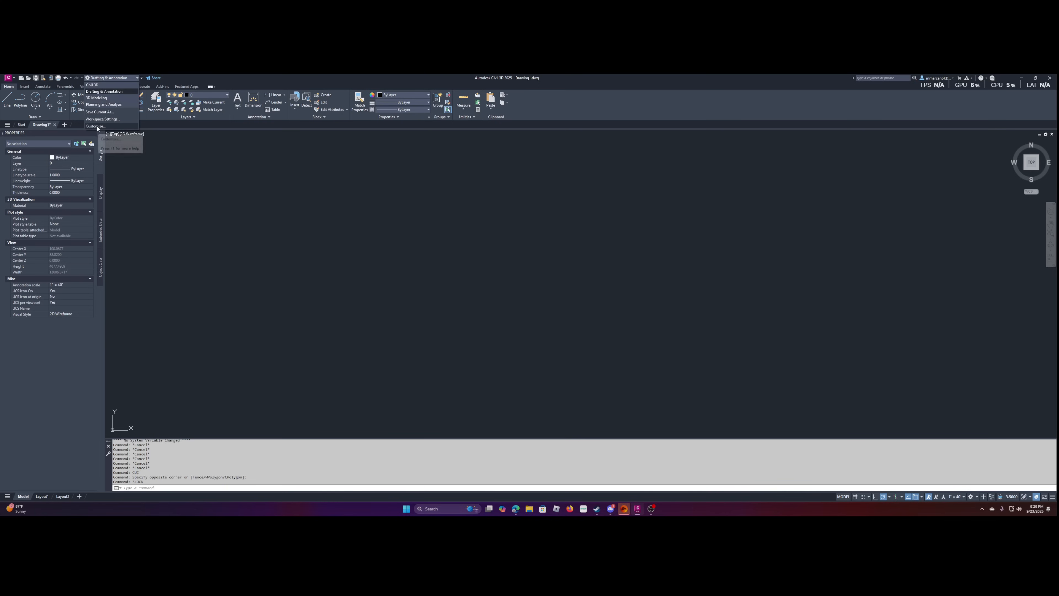
pyautogui.click(97, 126)
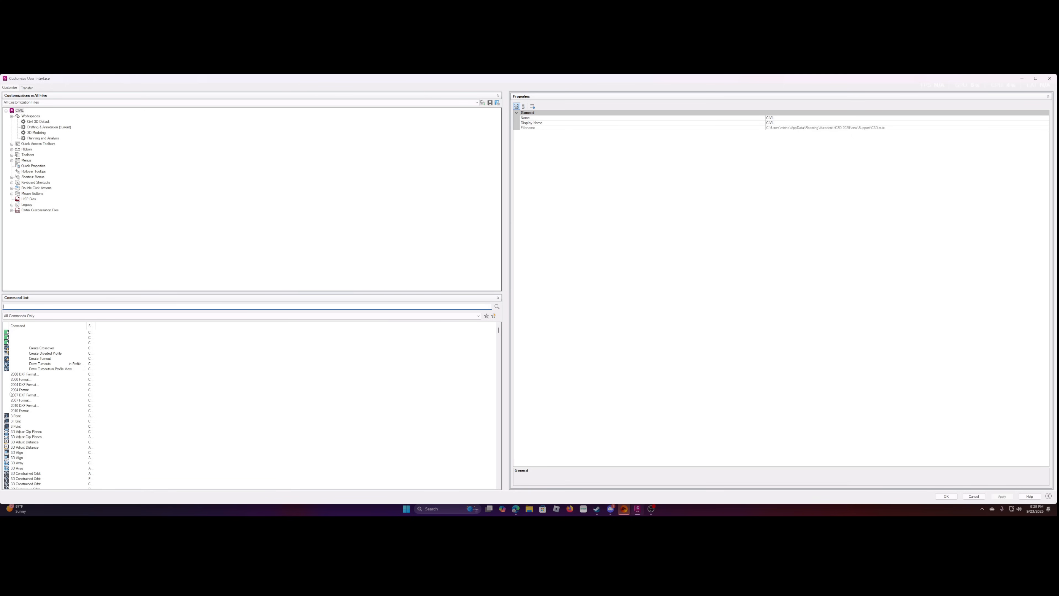
# Browse the list of all available commands and widen its Source column.
pyautogui.scroll(-7, 46, 429)
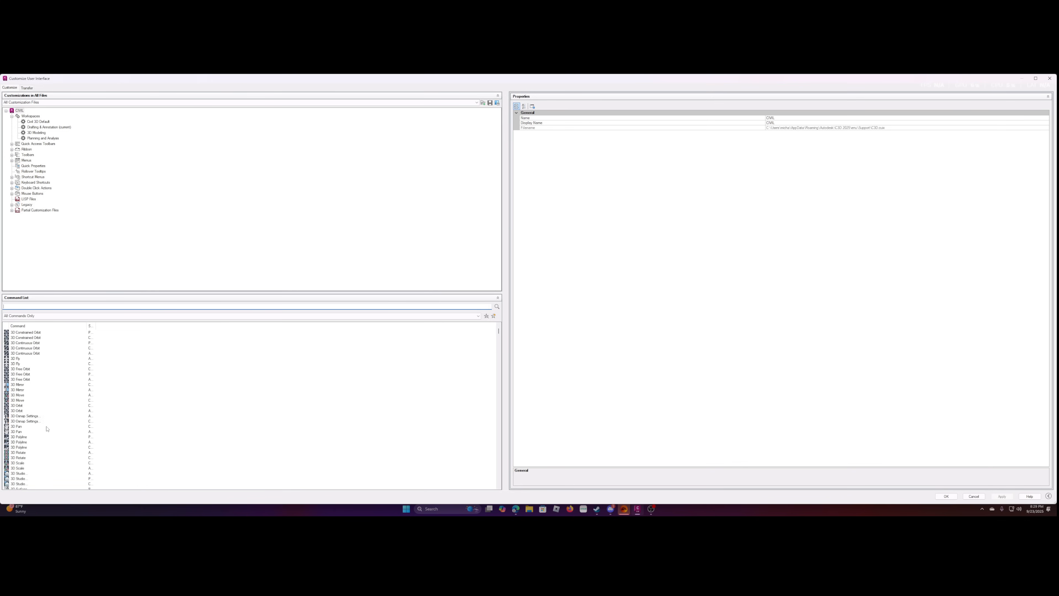
pyautogui.scroll(-15, 47, 429)
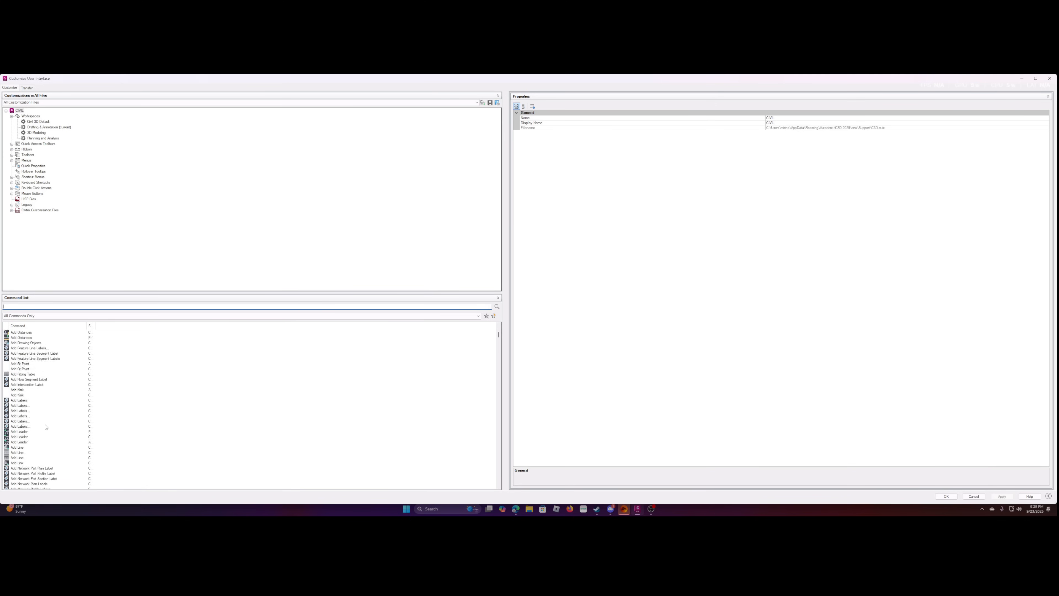
pyautogui.scroll(-15, 45, 427)
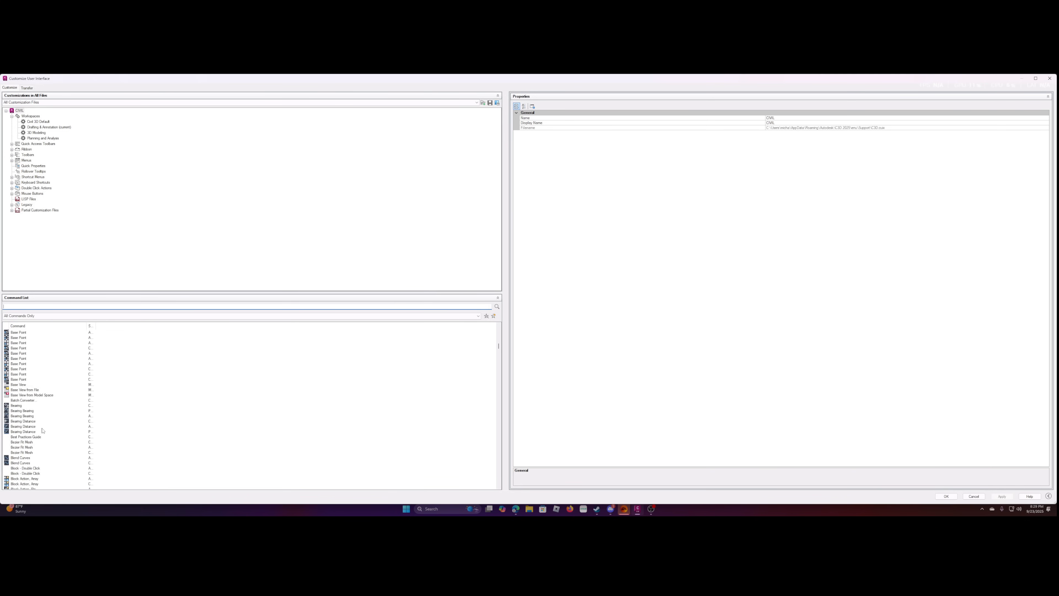
pyautogui.moveTo(96, 325); pyautogui.dragTo(143, 330)
pyautogui.scroll(-12, 66, 372)
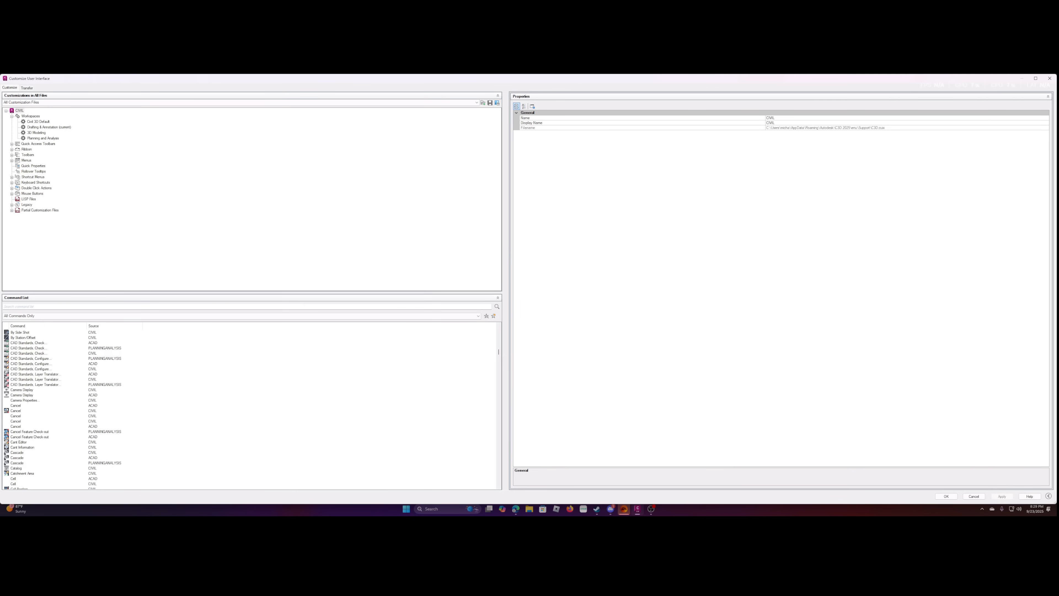
# Duplicate the Civil 3D Default workspace and name the copy Compnay Work Space.
pyautogui.click(38, 121)
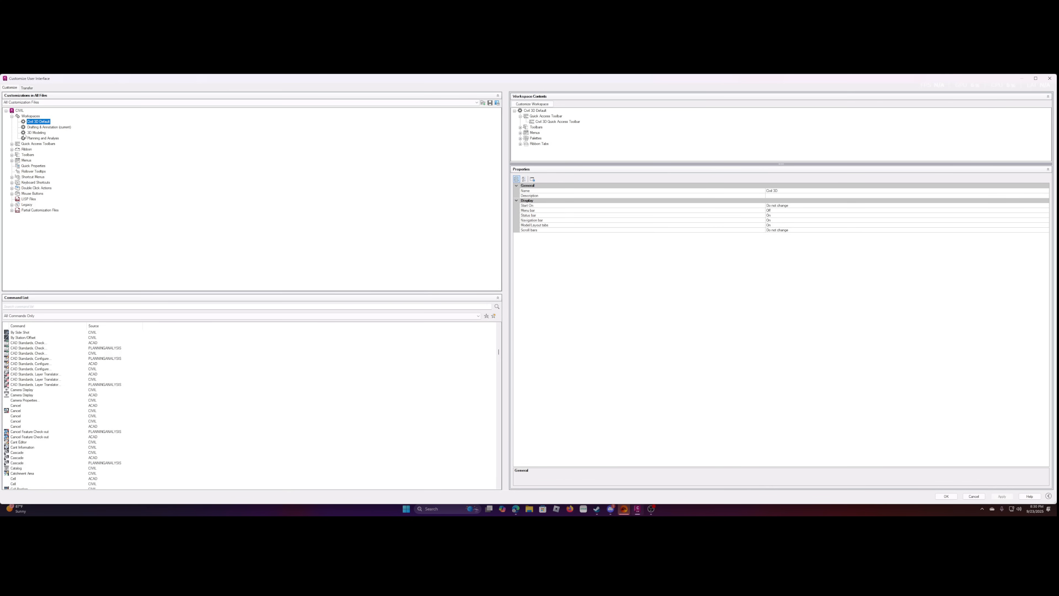
pyautogui.rightClick(37, 123)
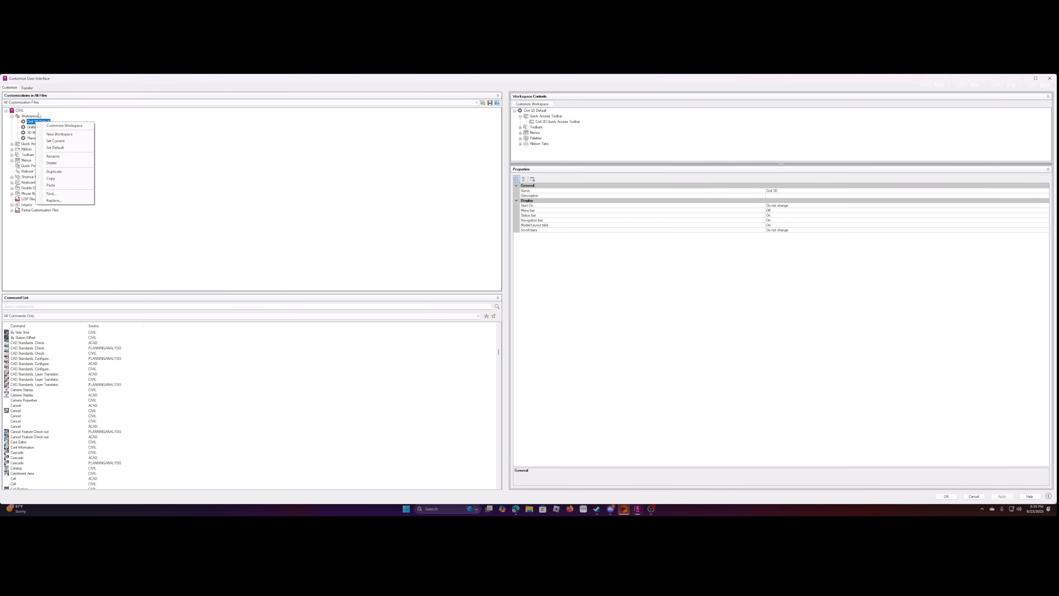
pyautogui.click(57, 172)
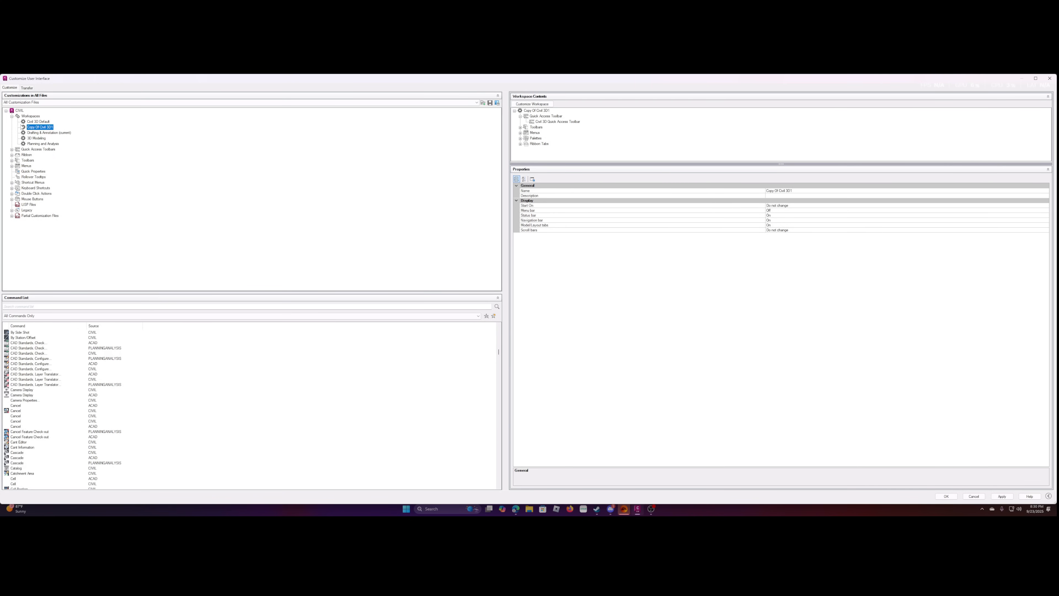
pyautogui.rightClick(47, 130)
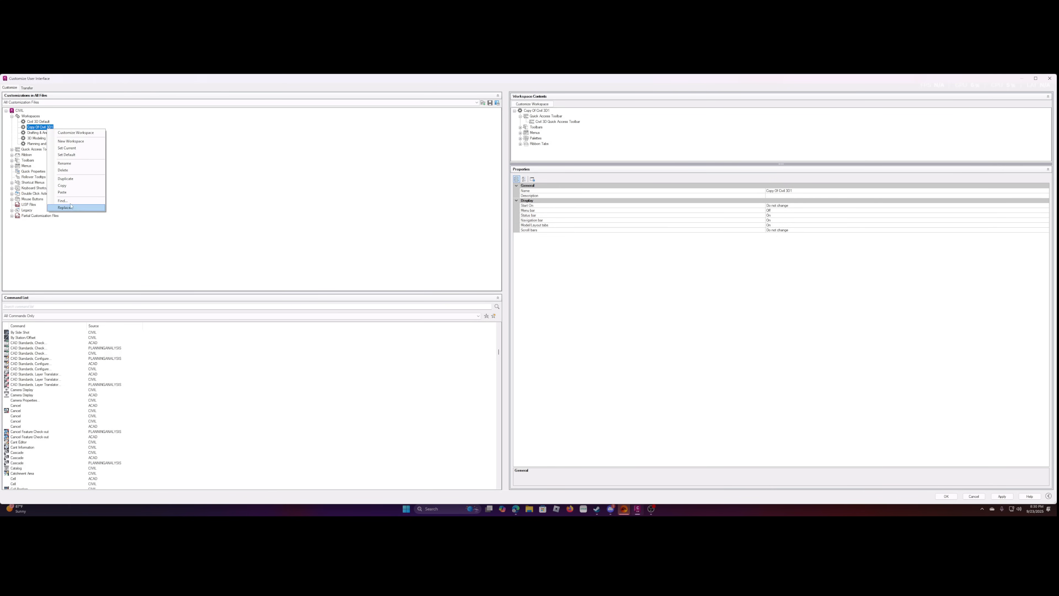
pyautogui.click(65, 163)
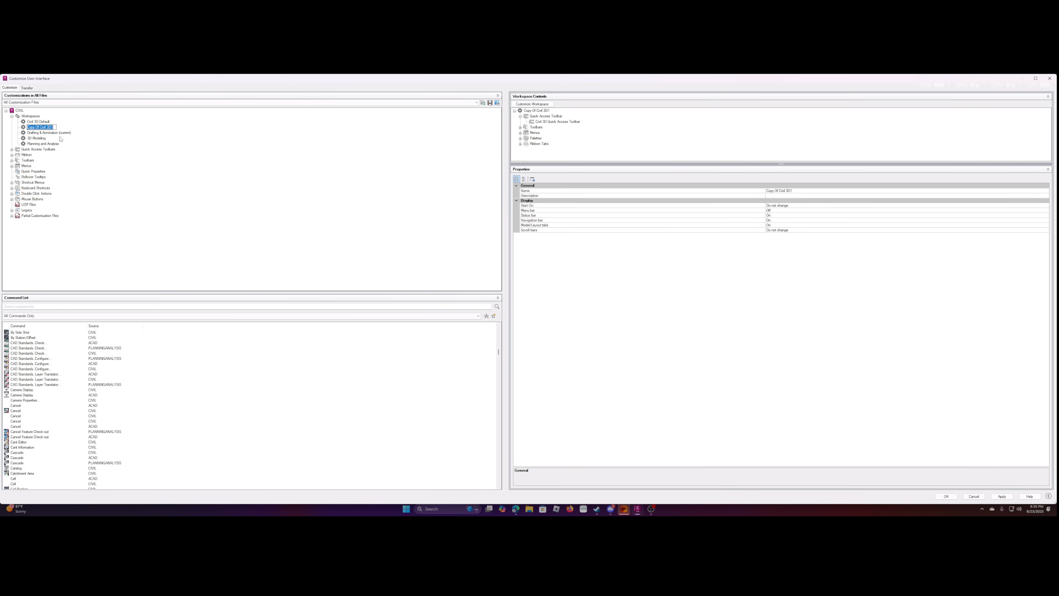
pyautogui.write('Compnay Work Space')
pyautogui.press('Return')
# Correct the misspelled name of the duplicated workspace to Company Work Space.
pyautogui.rightClick(39, 127)
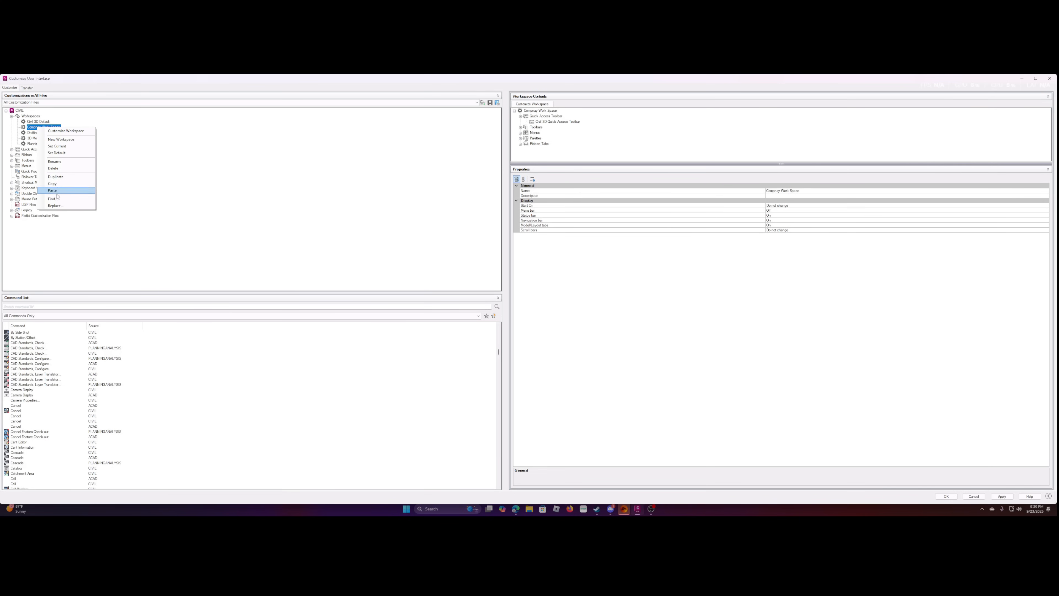
pyautogui.click(54, 161)
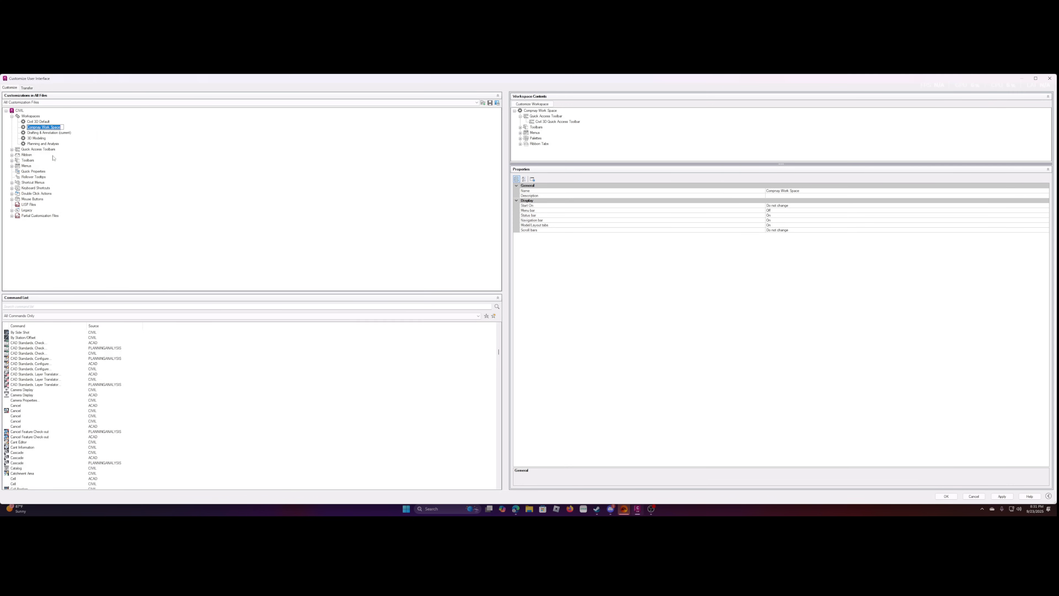
pyautogui.click(38, 127)
pyautogui.press('Delete')
pyautogui.press('Right')
pyautogui.write('n')
pyautogui.press('Return')
# Examine the toolbars, menus, palettes and ribbon tabs contained in Company Work Space.
pyautogui.click(44, 127)
pyautogui.click(521, 127)
pyautogui.click(520, 149)
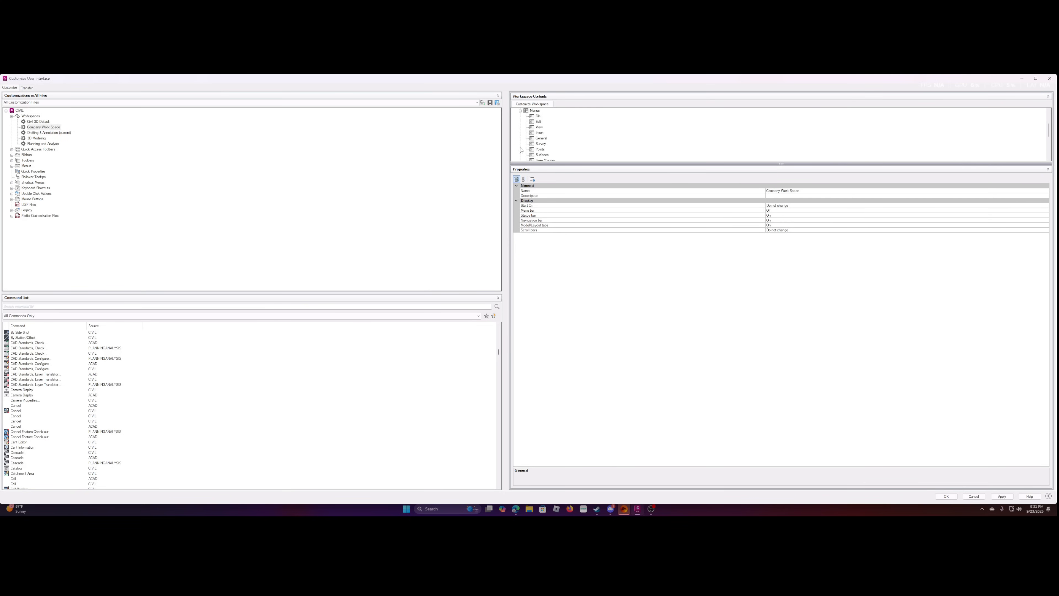
pyautogui.scroll(-5, 521, 150)
pyautogui.click(521, 149)
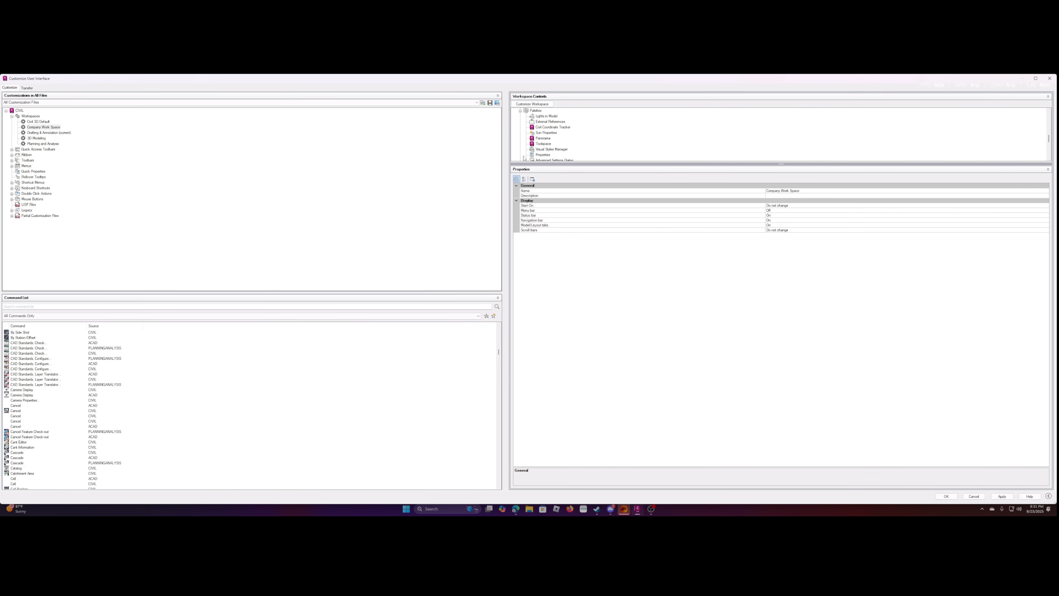
pyautogui.scroll(-5, 520, 155)
pyautogui.click(520, 155)
pyautogui.scroll(-5, 534, 137)
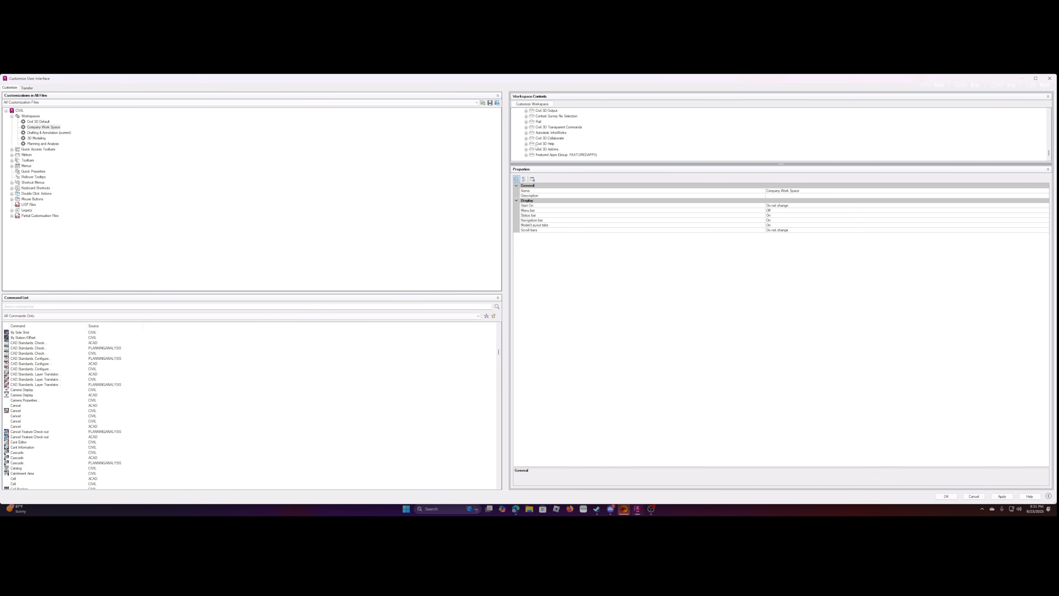
pyautogui.scroll(15, 537, 147)
pyautogui.scroll(-10, 537, 147)
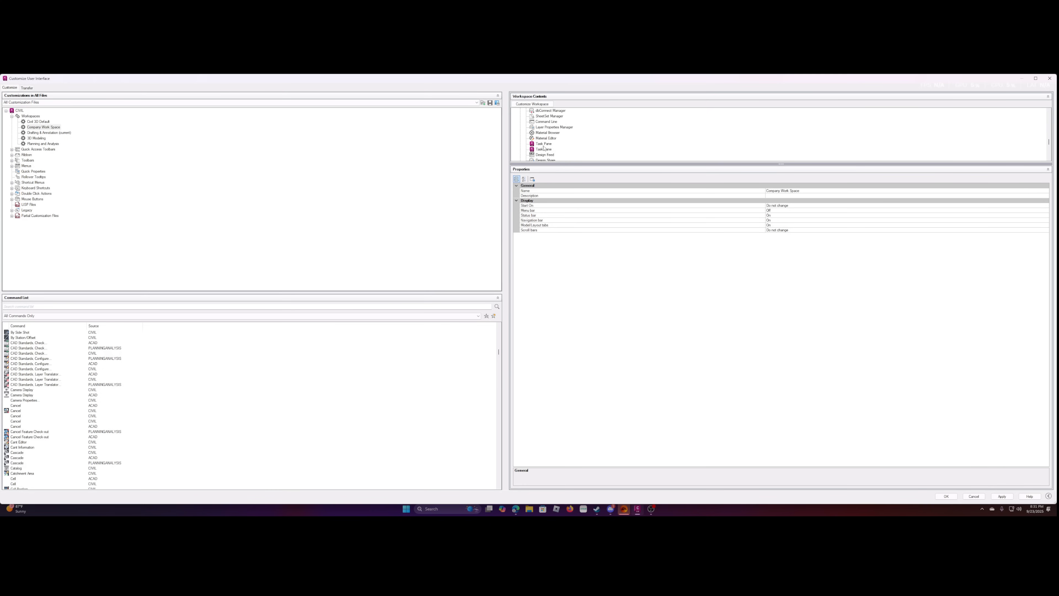
pyautogui.scroll(10, 558, 155)
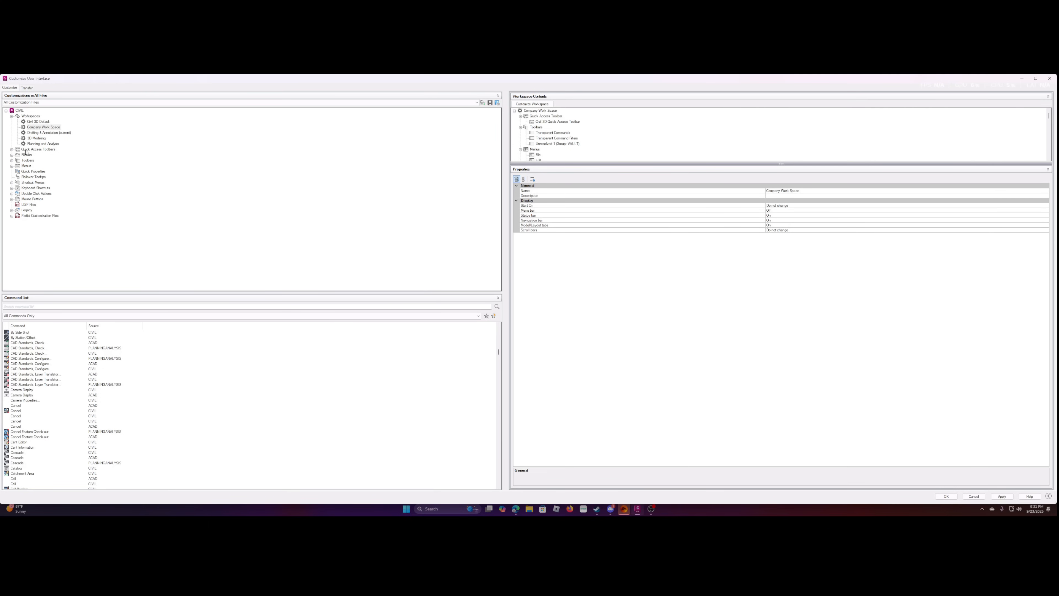
# Duplicate the Civil 3D Home tab among the ribbon's tabs.
pyautogui.click(12, 155)
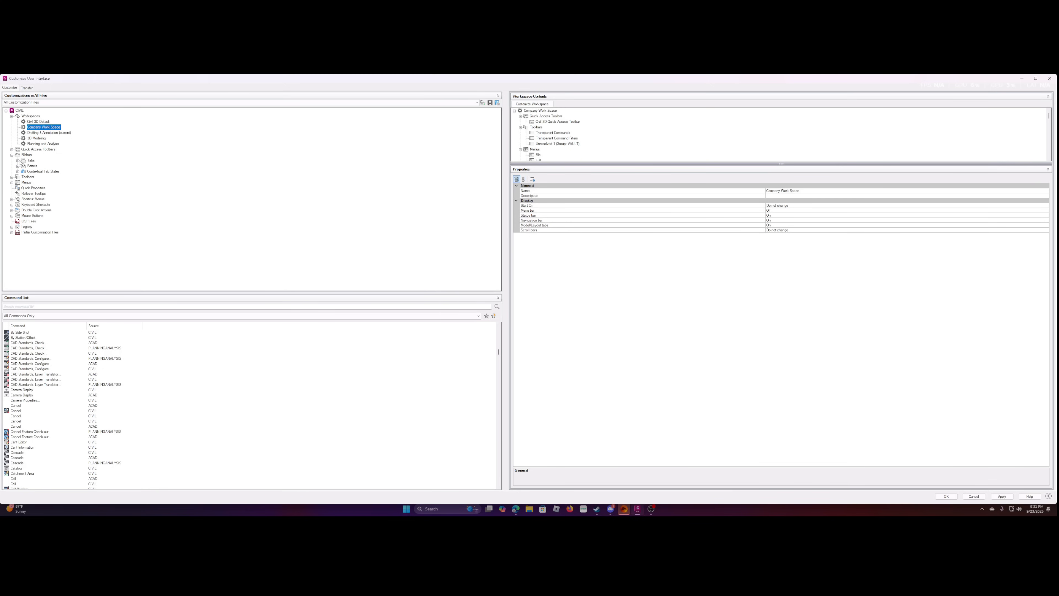
pyautogui.click(17, 160)
pyautogui.scroll(3, 71, 162)
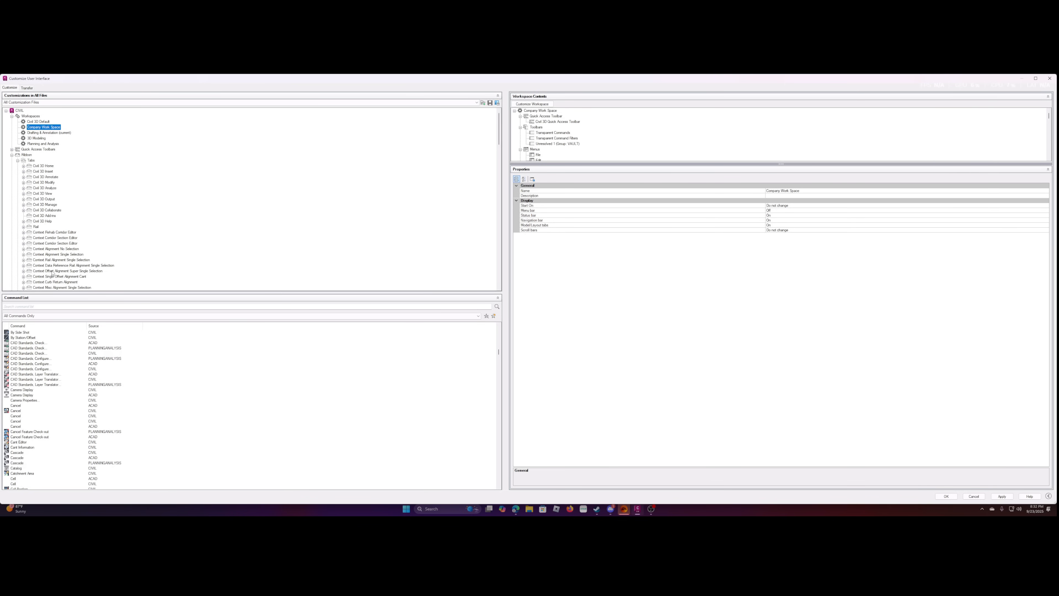
pyautogui.scroll(-20, 53, 254)
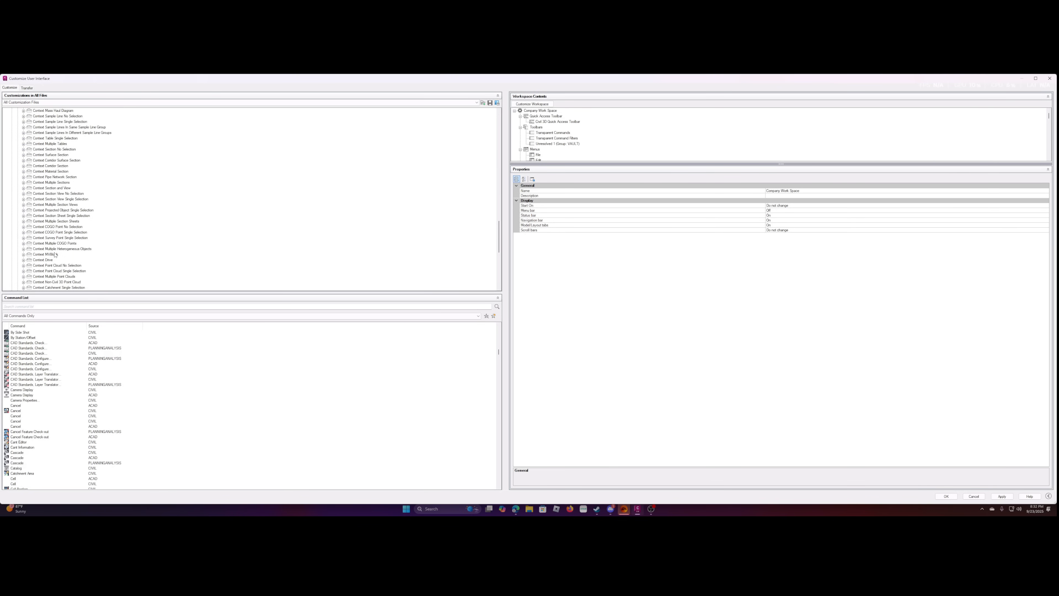
pyautogui.scroll(20, 54, 255)
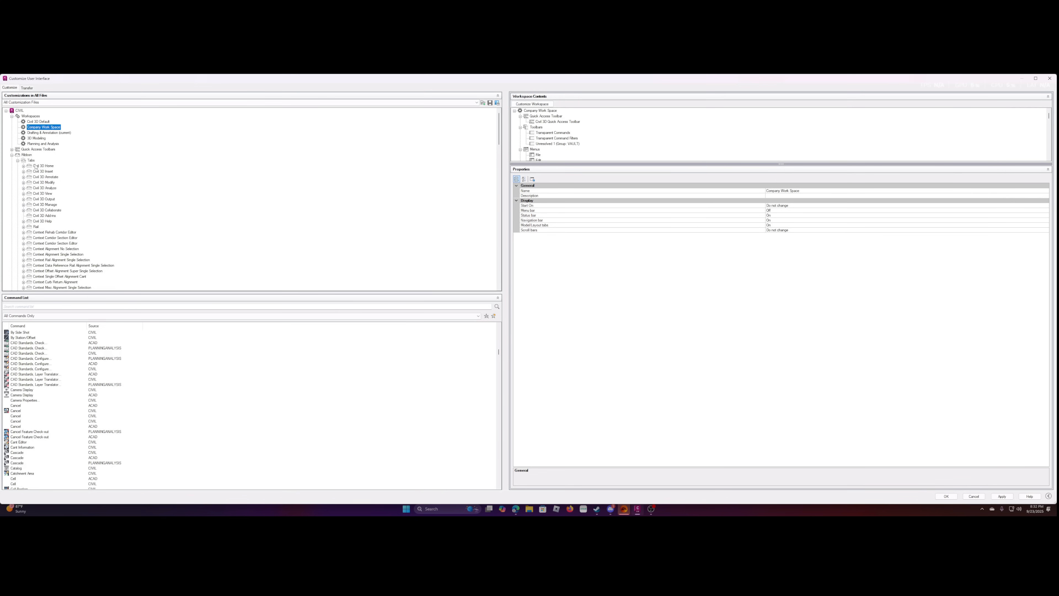
pyautogui.click(45, 168)
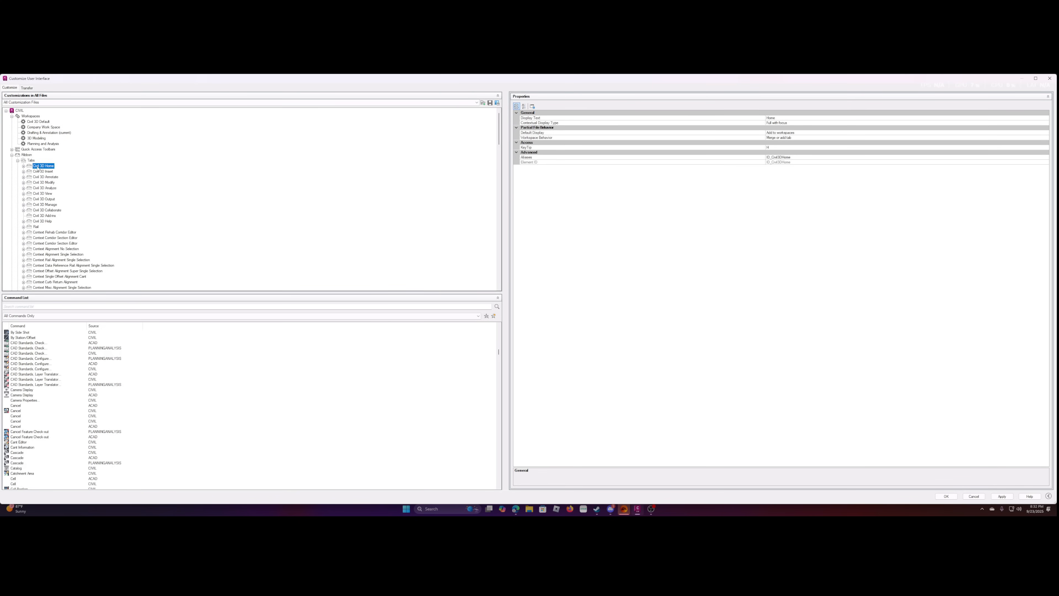
pyautogui.rightClick(42, 168)
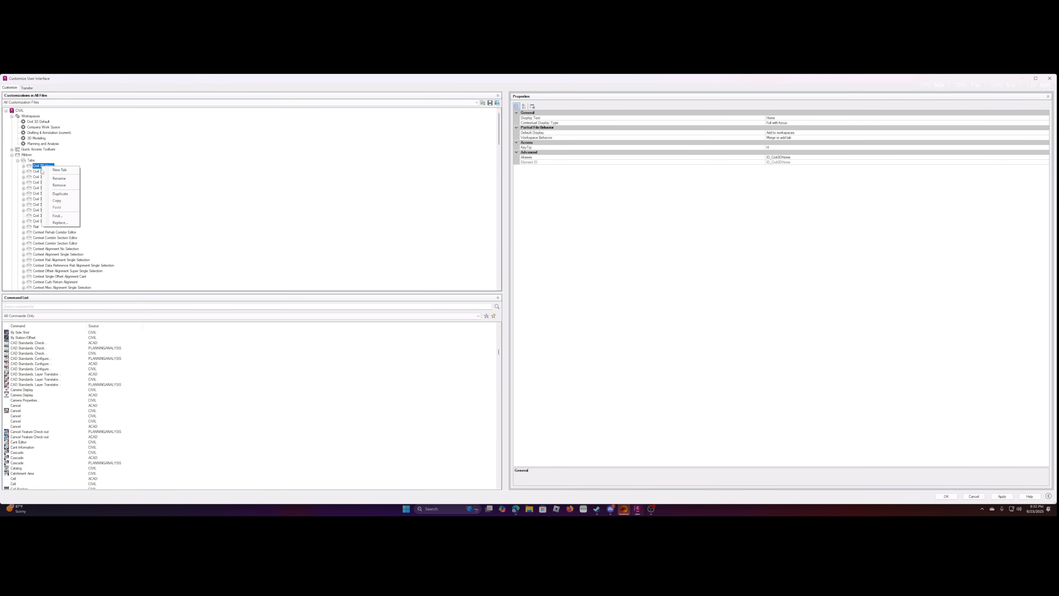
pyautogui.click(57, 195)
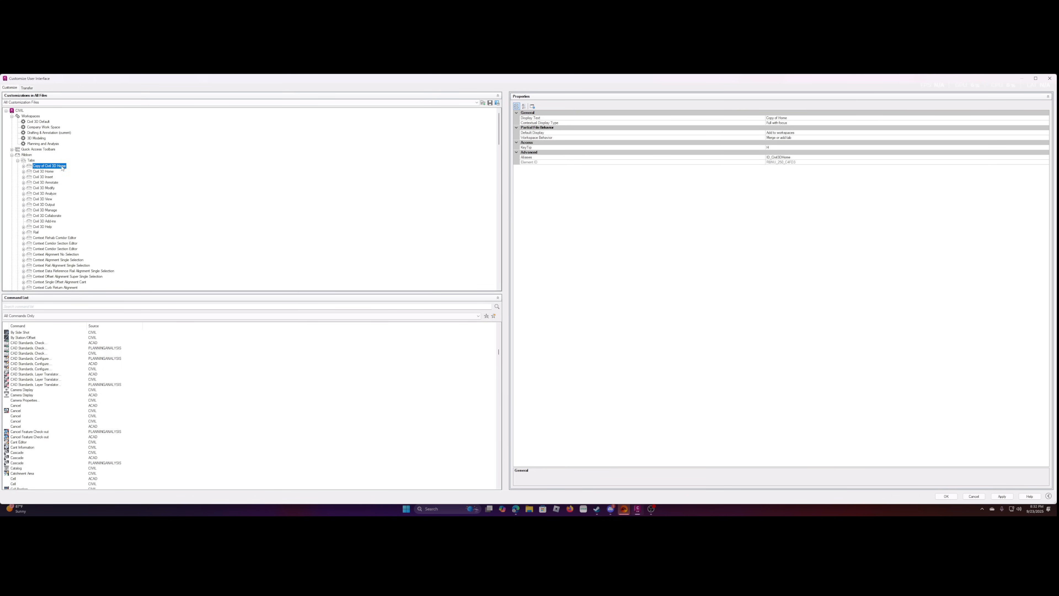
# Rename the copied Civil 3D Home tab as Company Tab and set its display text to Company Tab.
pyautogui.rightClick(61, 168)
pyautogui.click(67, 180)
pyautogui.write('Company Tab')
pyautogui.press('Return')
pyautogui.click(786, 118)
pyautogui.moveTo(793, 118); pyautogui.dragTo(765, 119)
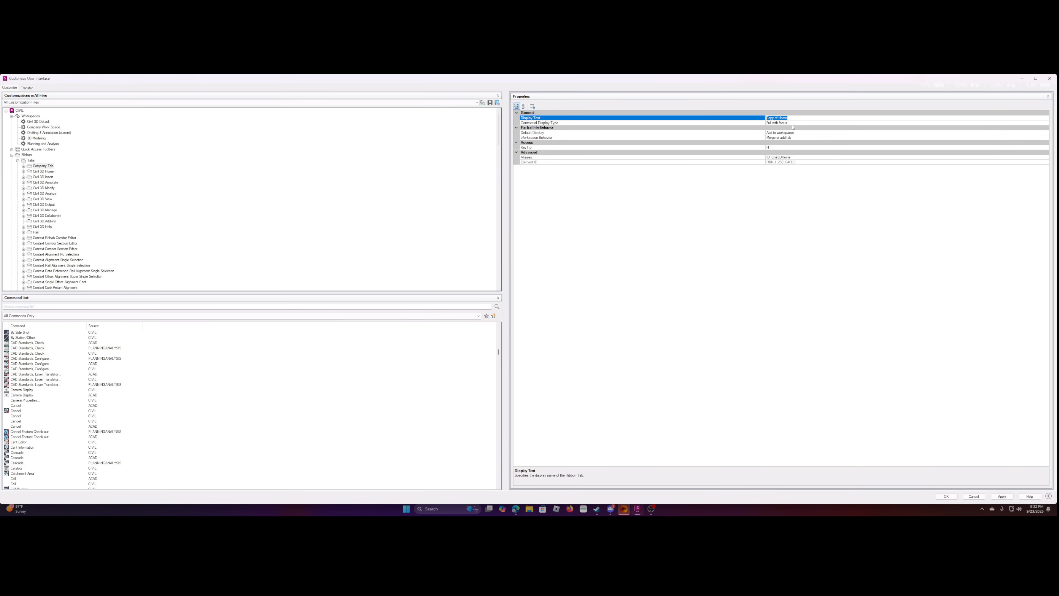
pyautogui.write('Company Tab')
# Examine the previews of the panels in Company Tab, from Home Palettes through Home 2D - Draw.
pyautogui.click(24, 166)
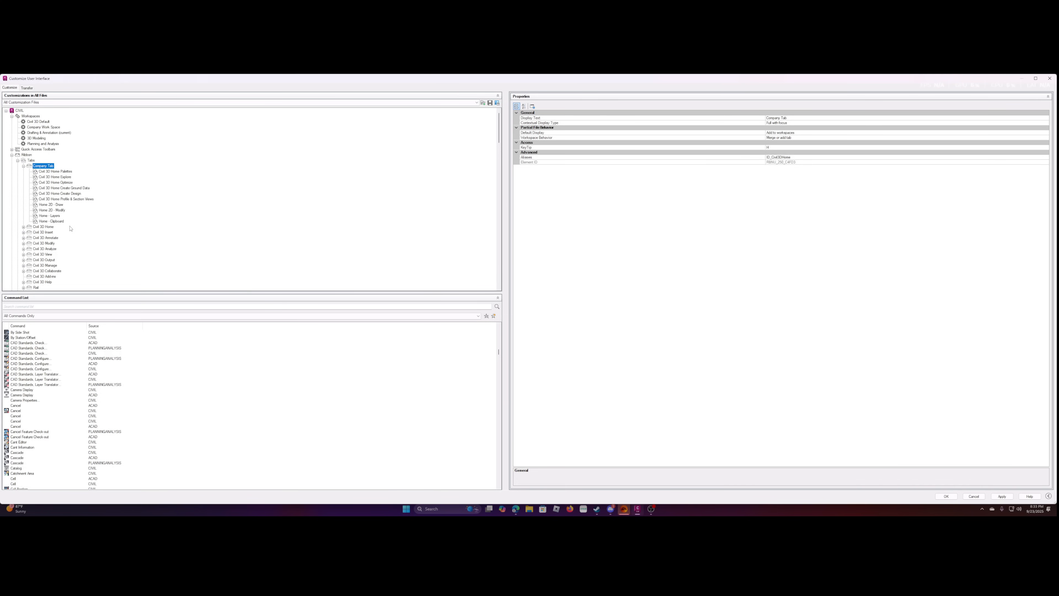
pyautogui.click(48, 171)
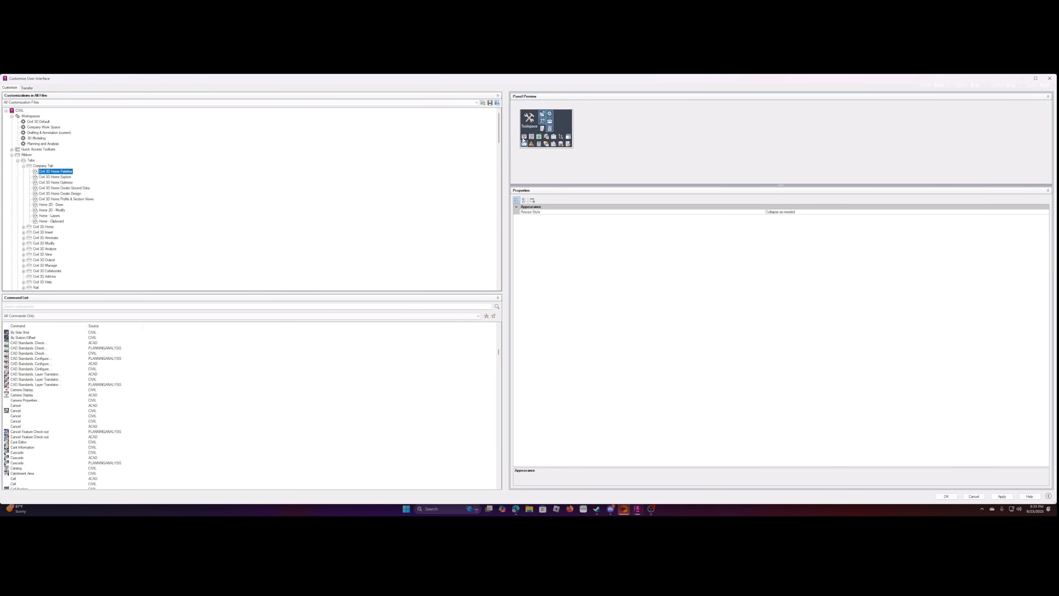
pyautogui.click(58, 177)
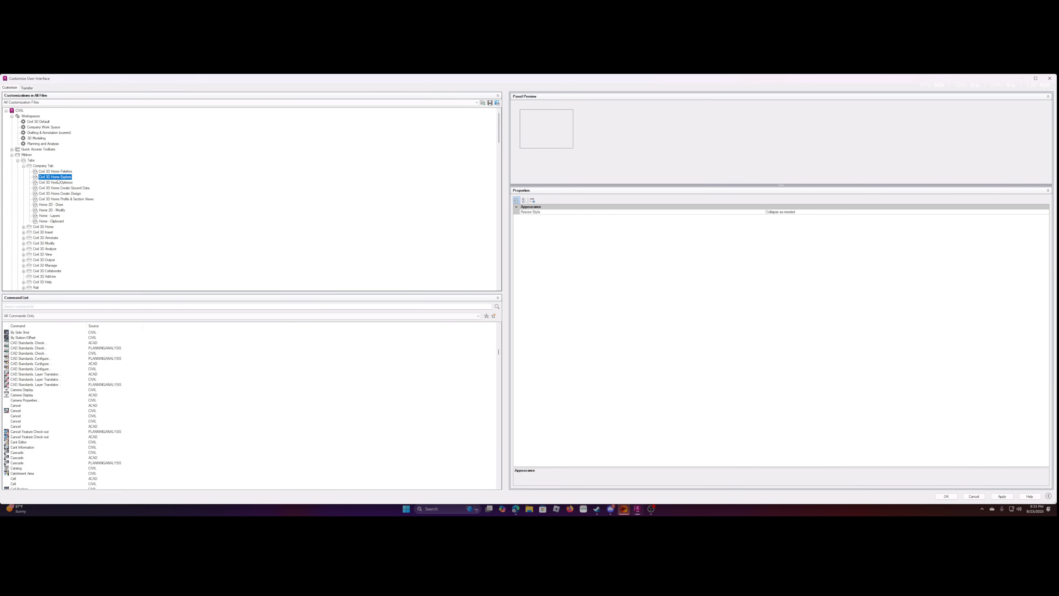
pyautogui.click(63, 182)
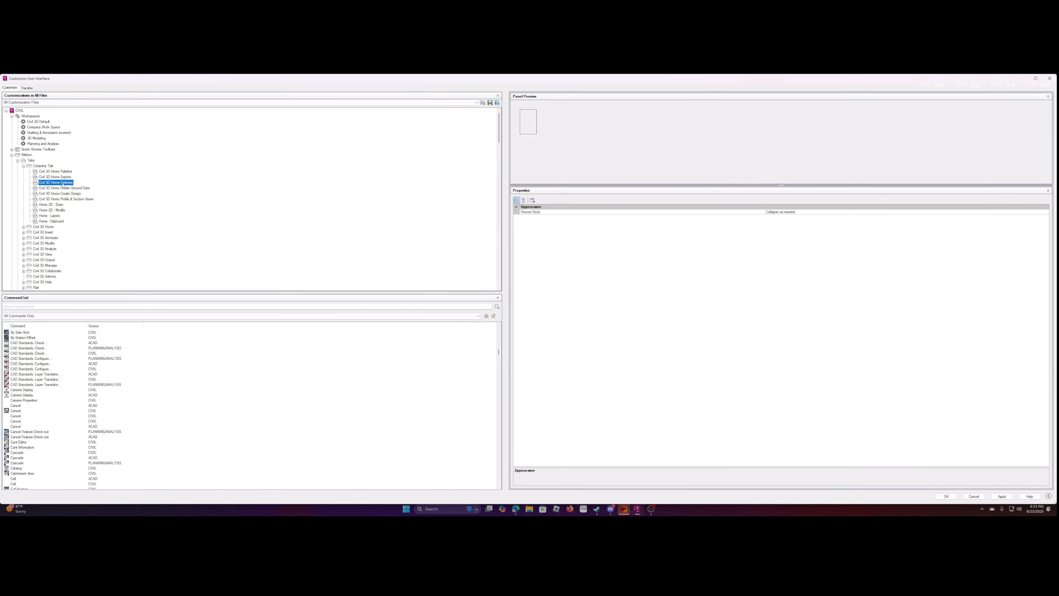
pyautogui.click(67, 188)
pyautogui.click(68, 194)
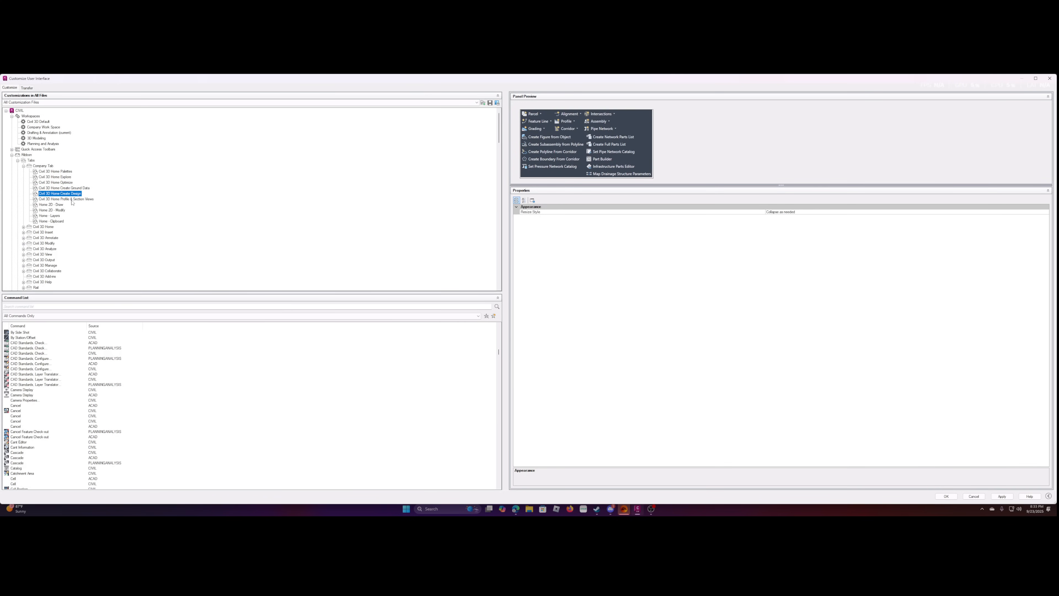
pyautogui.click(70, 199)
pyautogui.click(51, 205)
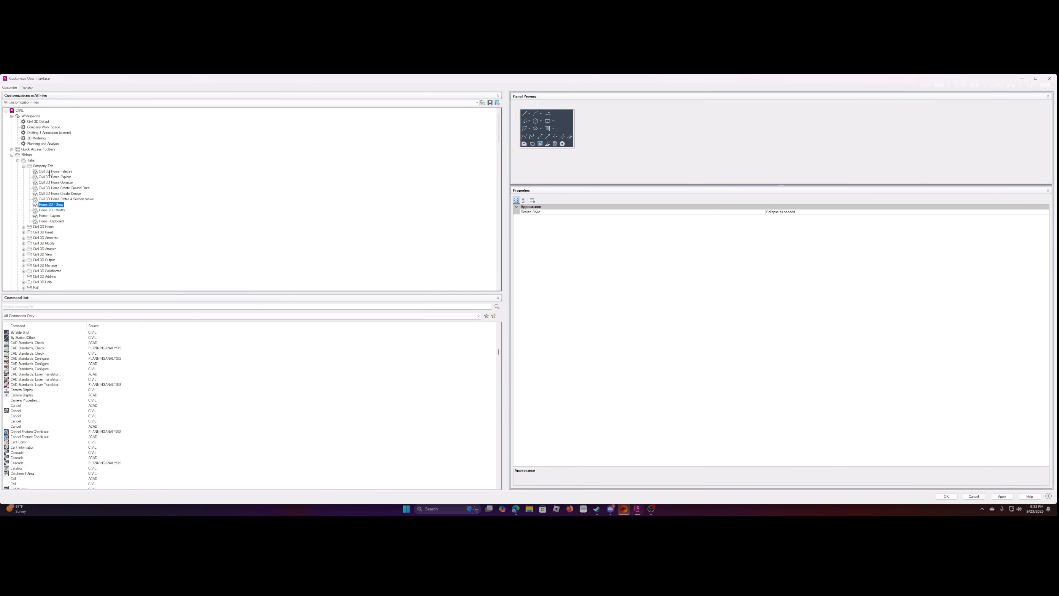
pyautogui.click(42, 171)
pyautogui.rightClick(44, 172)
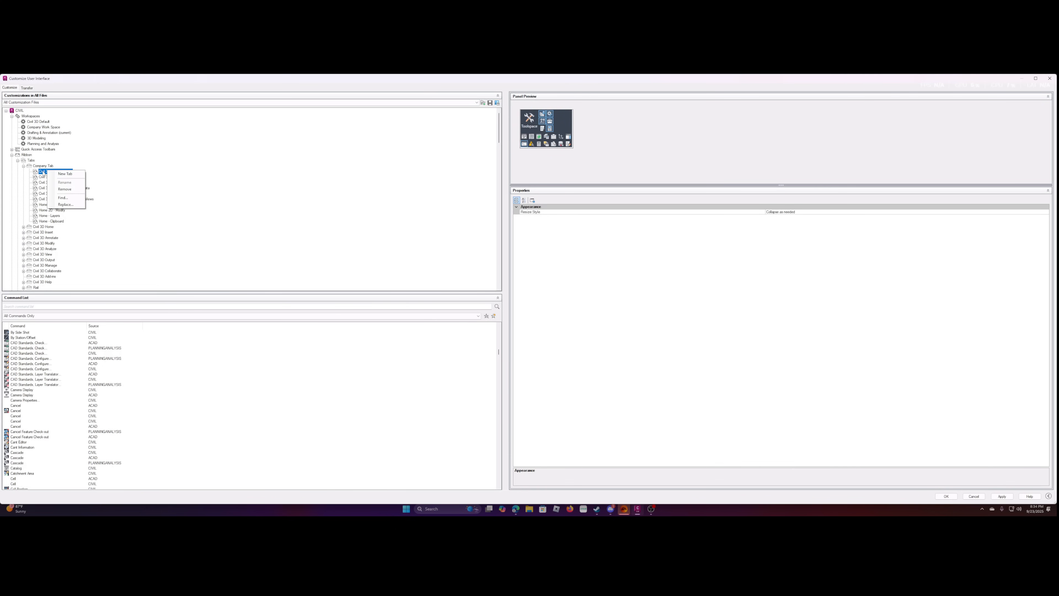
pyautogui.click(41, 188)
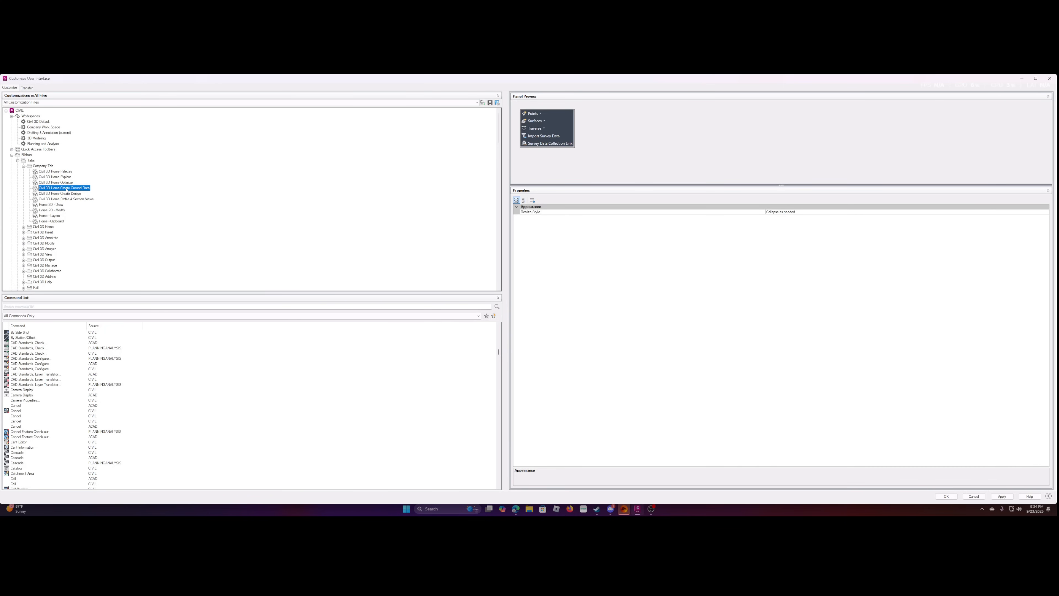
# Copy the Annotate - Text panel from the Civil 3D Annotate tab into Company Tab, above its Home Palettes panel.
pyautogui.scroll(-7, 69, 194)
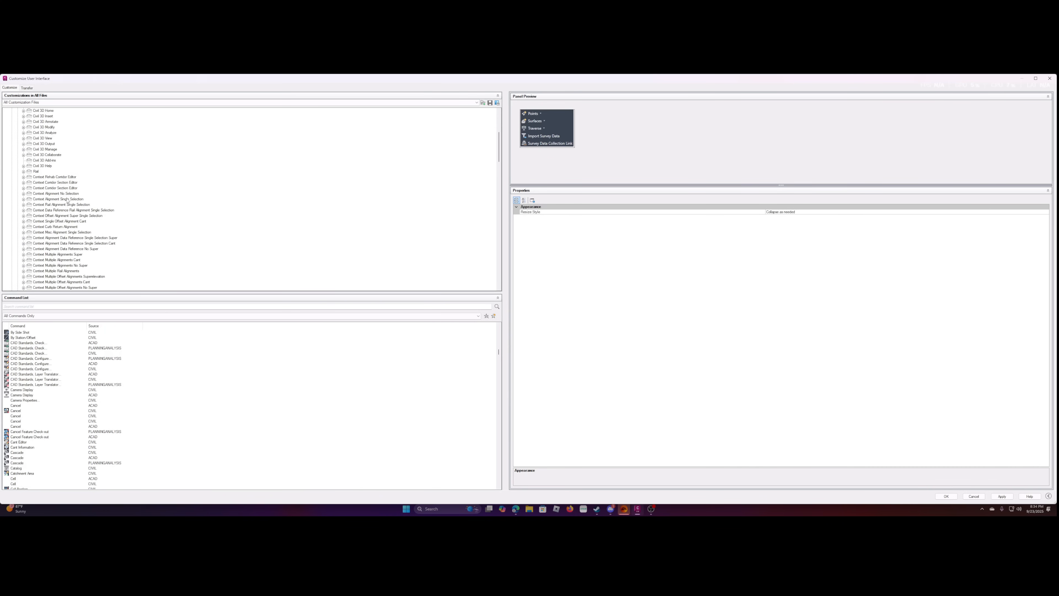
pyautogui.scroll(-20, 75, 198)
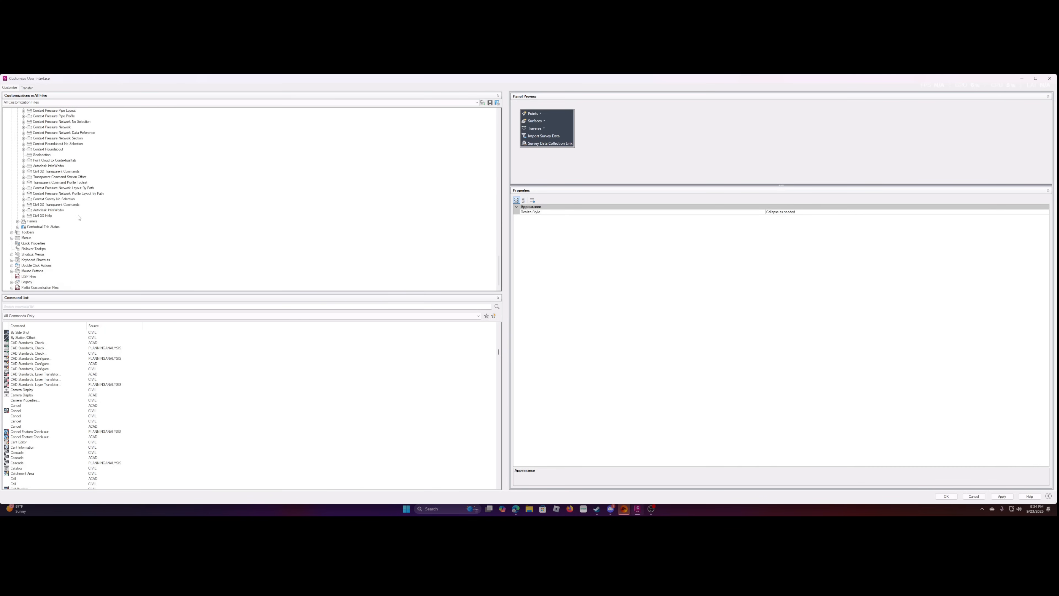
pyautogui.scroll(15, 92, 211)
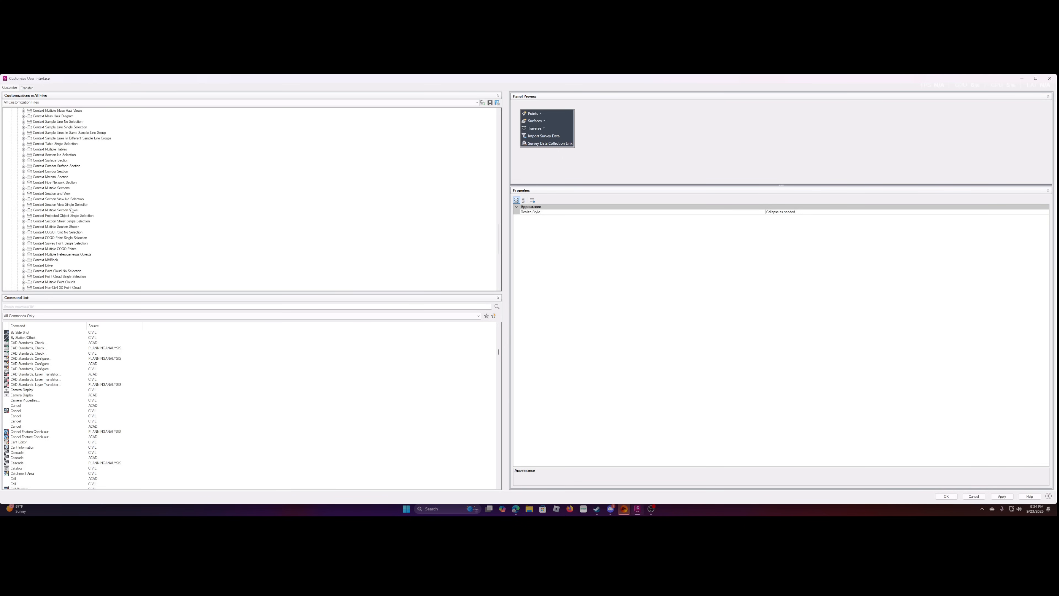
pyautogui.scroll(12, 99, 208)
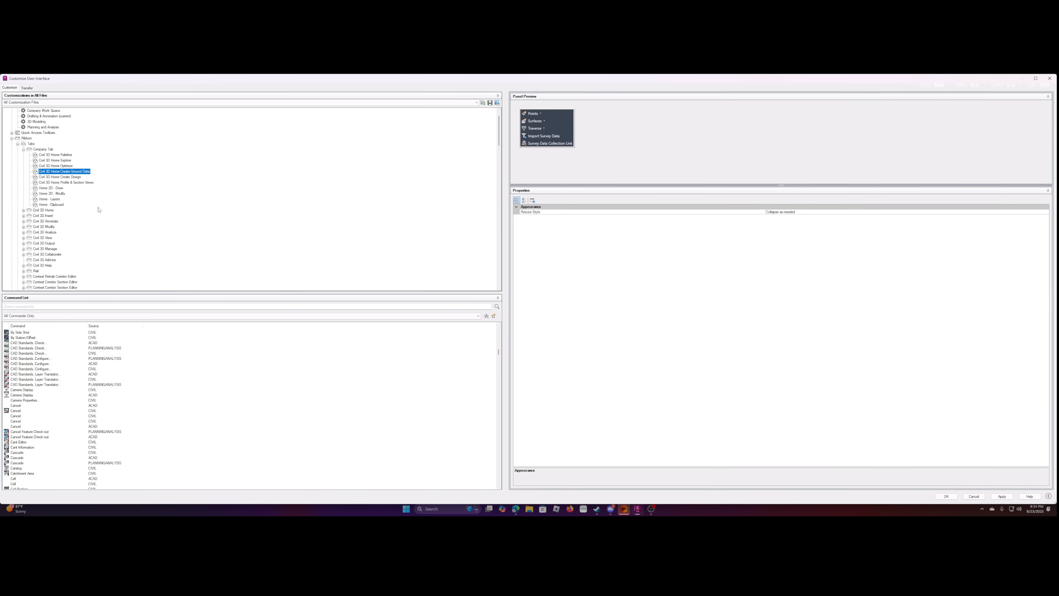
pyautogui.click(23, 210)
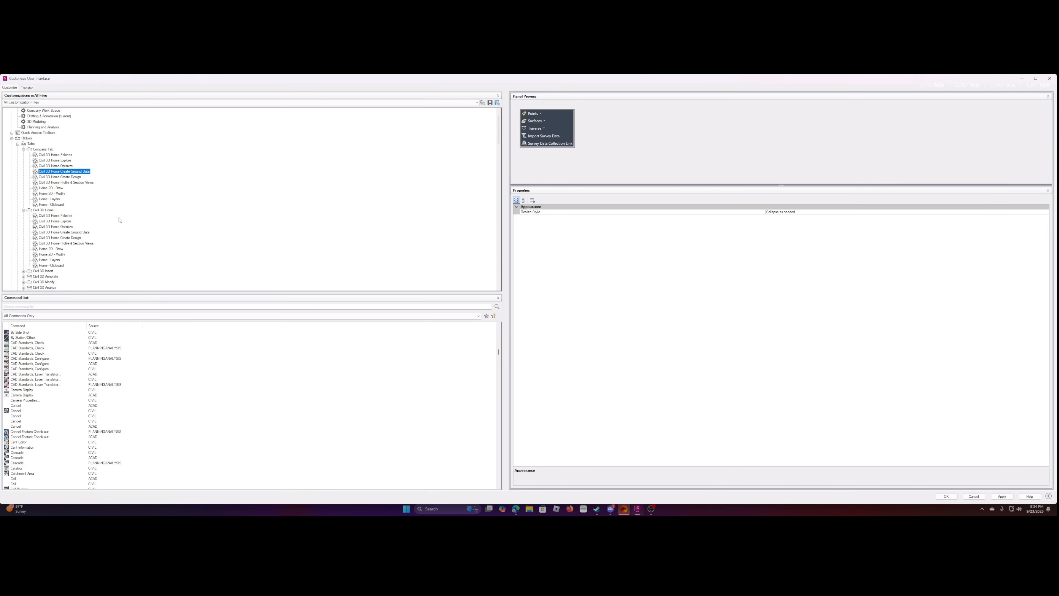
pyautogui.scroll(-5, 119, 220)
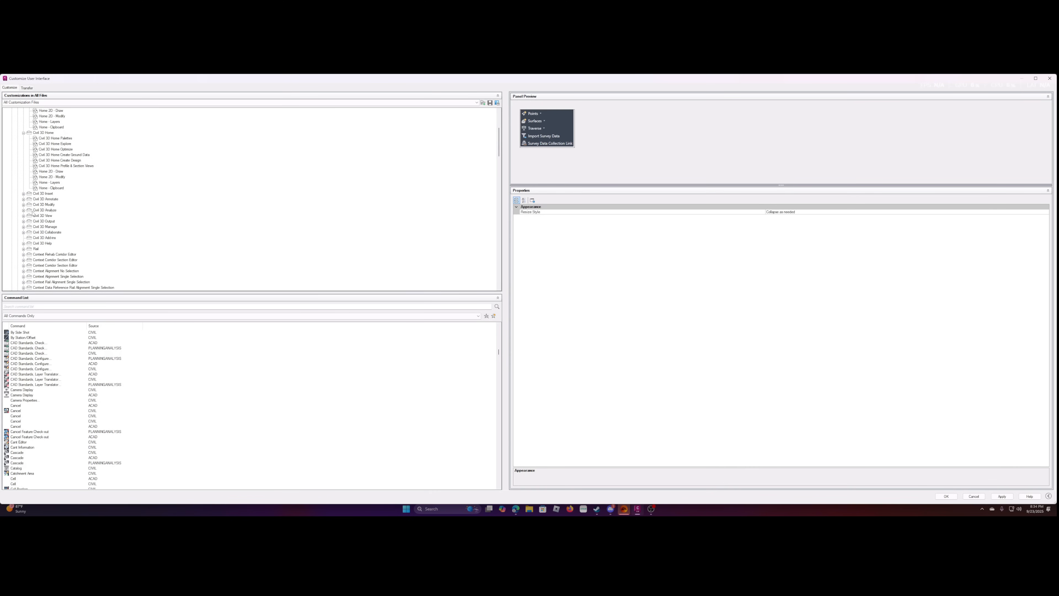
pyautogui.click(23, 199)
pyautogui.click(59, 215)
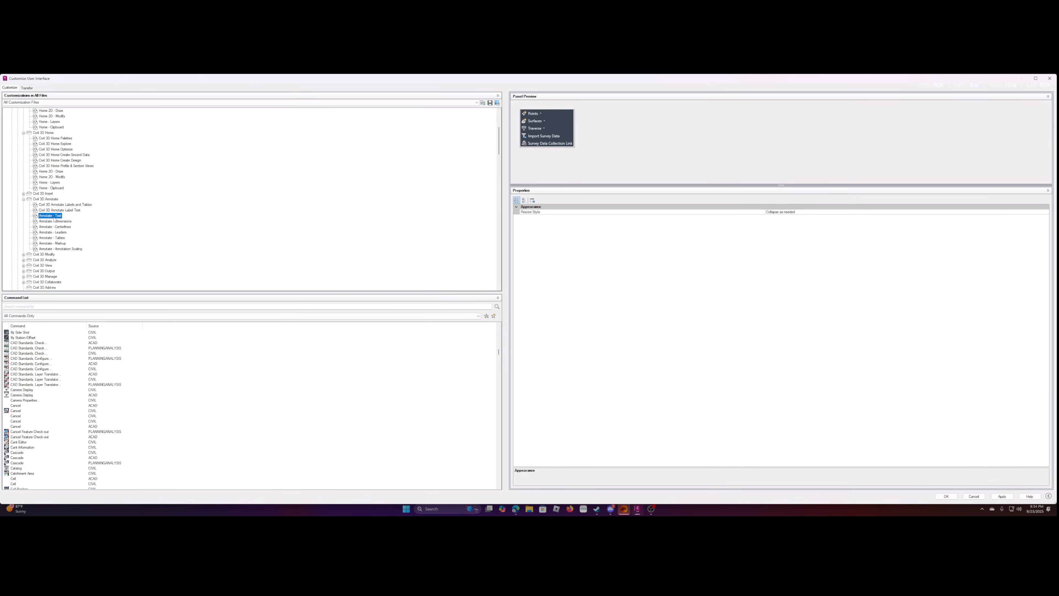
pyautogui.scroll(3, 67, 226)
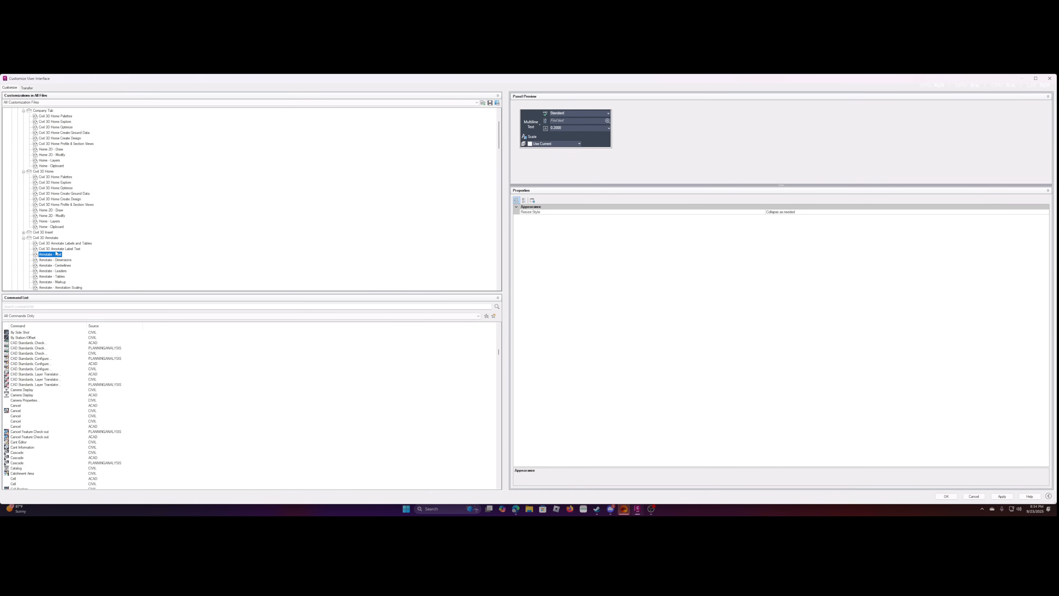
pyautogui.moveTo(57, 255); pyautogui.dragTo(43, 116)
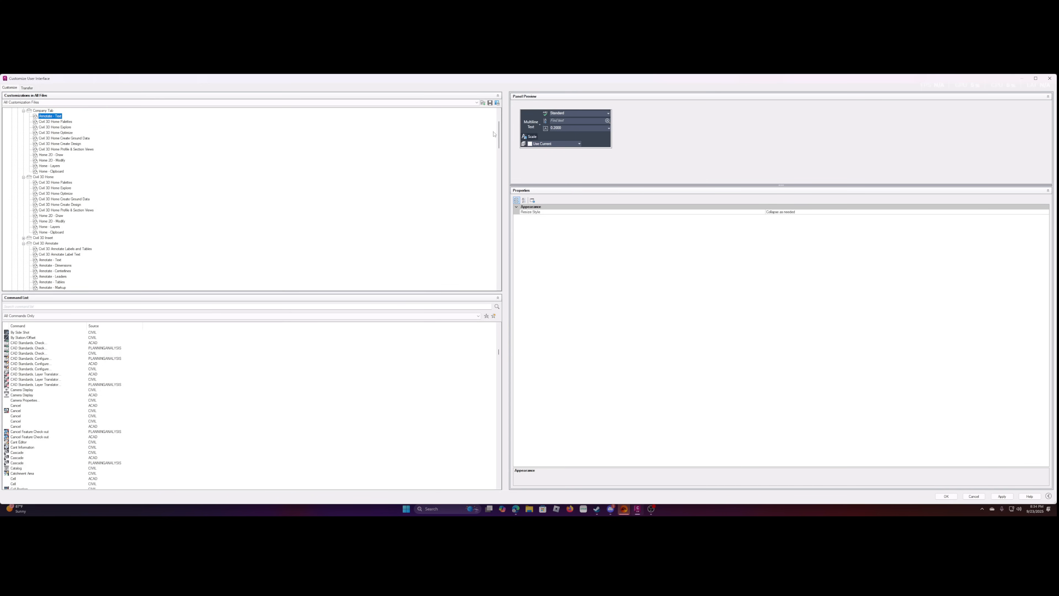
pyautogui.click(43, 111)
pyautogui.click(49, 117)
# Examine the LISP Files, Legacy and Partial Customization Files entries of the CIVIL customization tree.
pyautogui.scroll(-15, 50, 216)
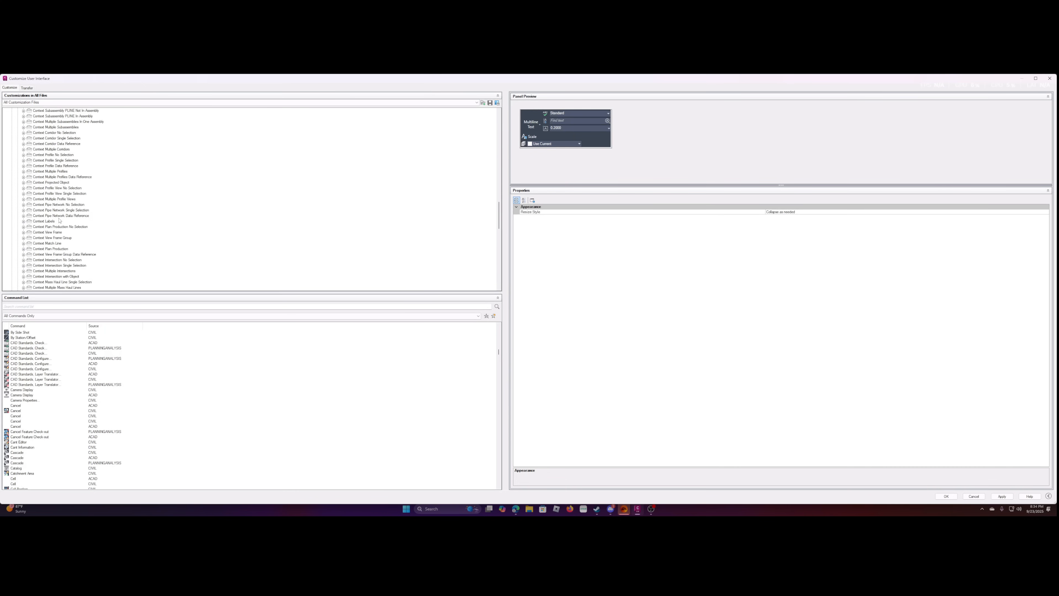
pyautogui.click(27, 277)
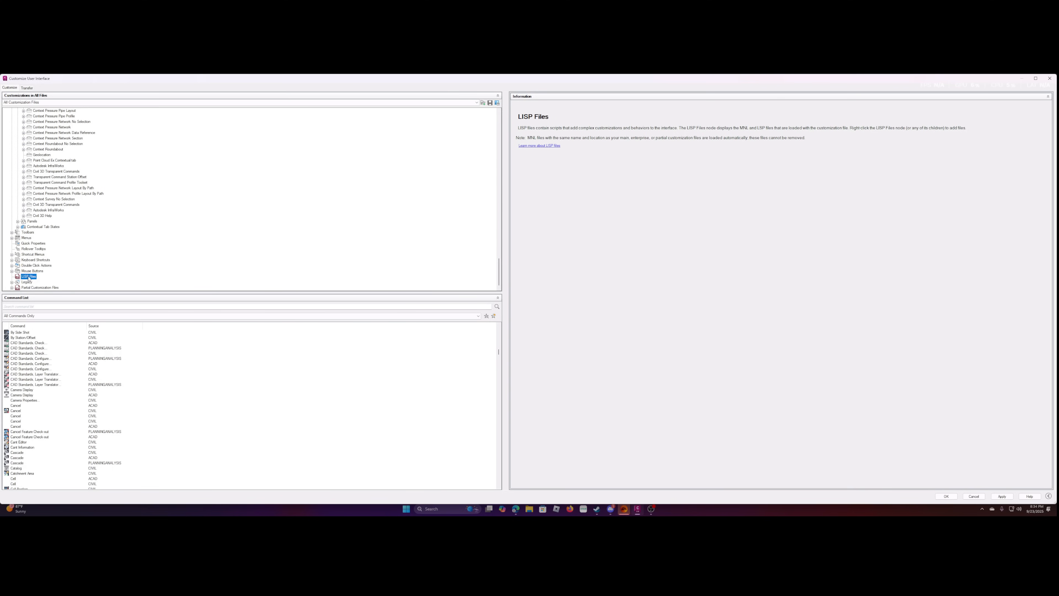
pyautogui.scroll(20, 63, 165)
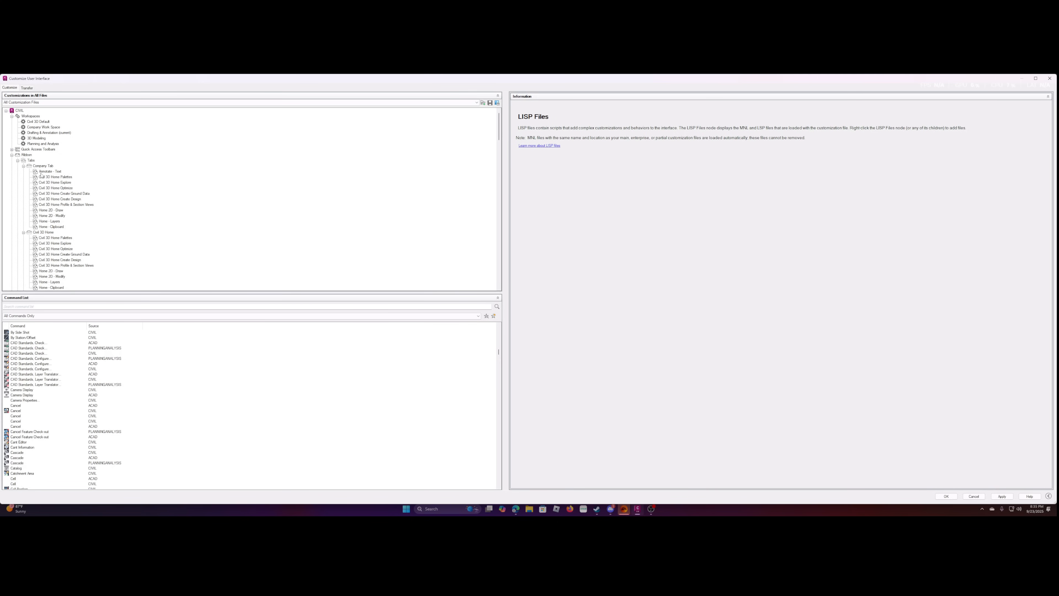
pyautogui.click(35, 165)
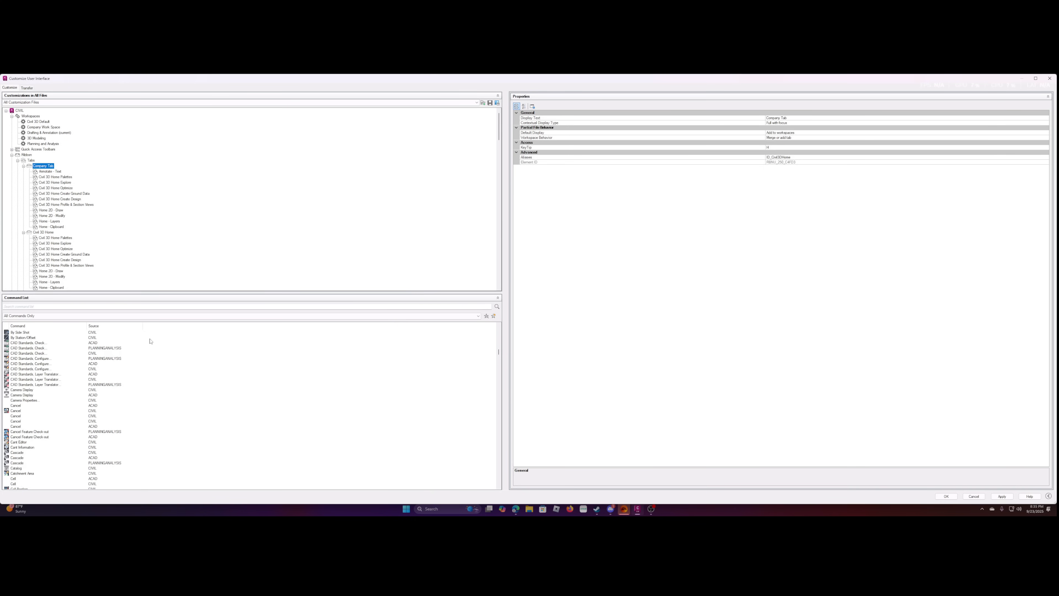
pyautogui.scroll(-15, 83, 269)
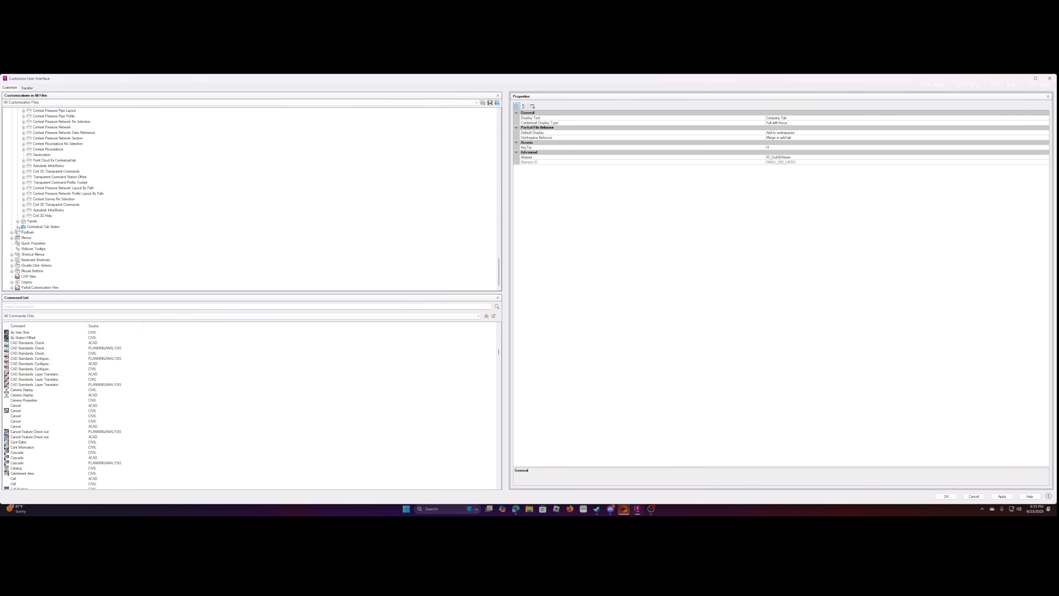
pyautogui.click(12, 288)
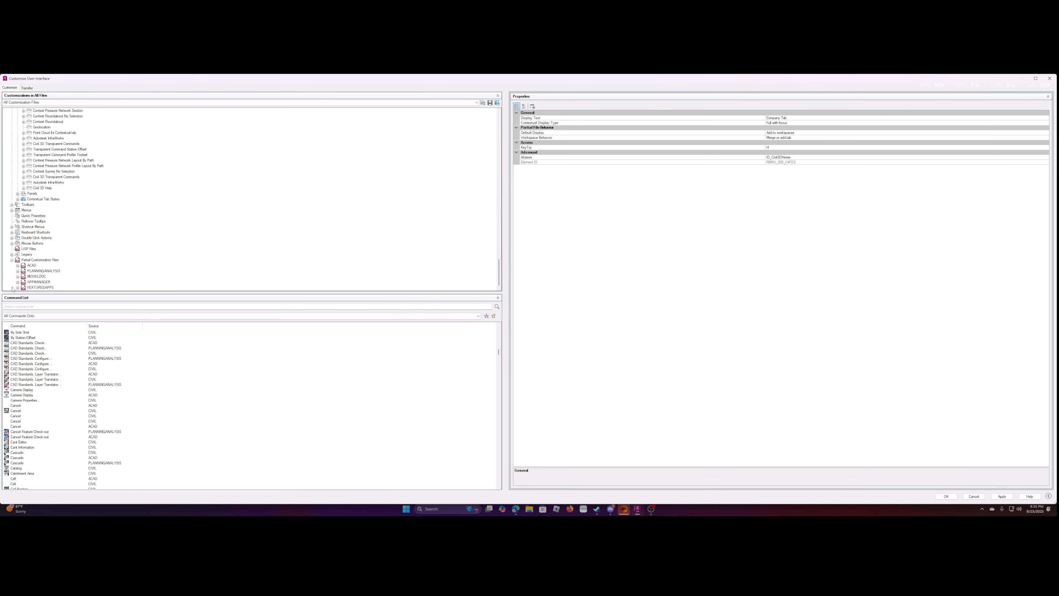
pyautogui.click(40, 276)
pyautogui.click(42, 284)
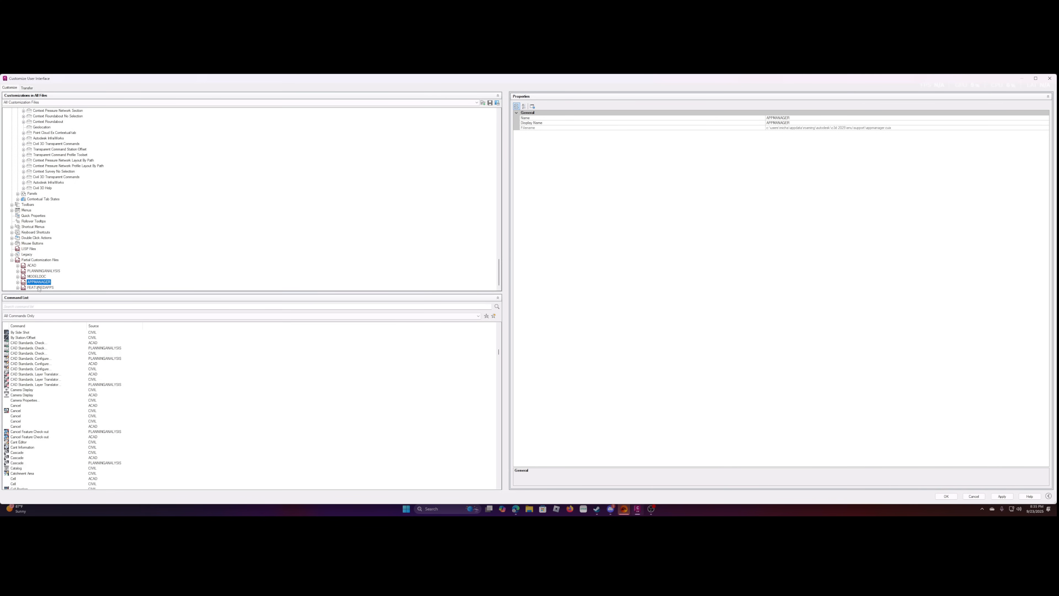
pyautogui.click(38, 288)
pyautogui.click(39, 282)
pyautogui.click(32, 265)
pyautogui.click(11, 255)
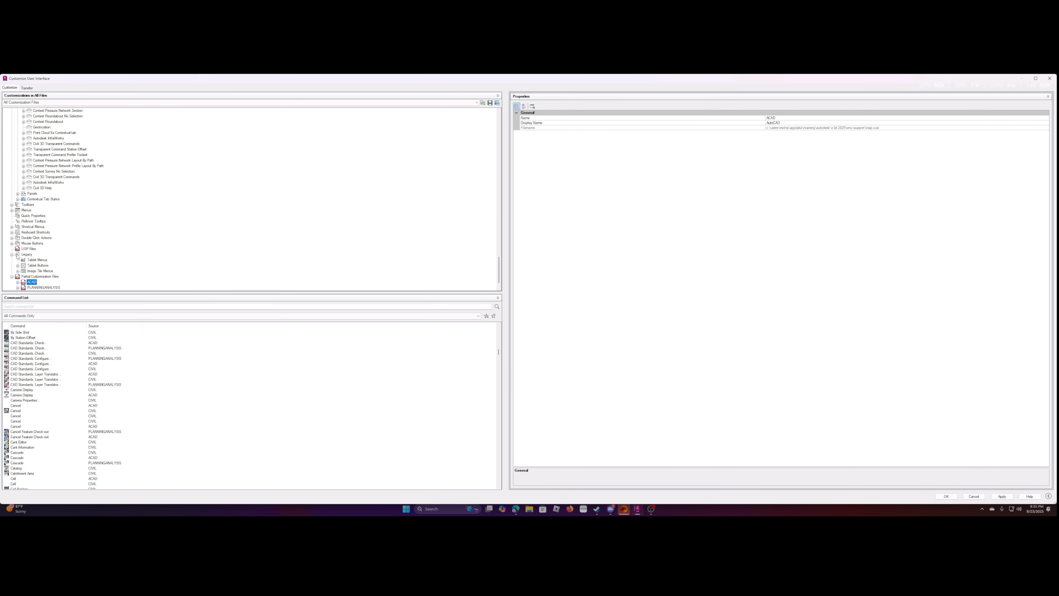
pyautogui.click(29, 248)
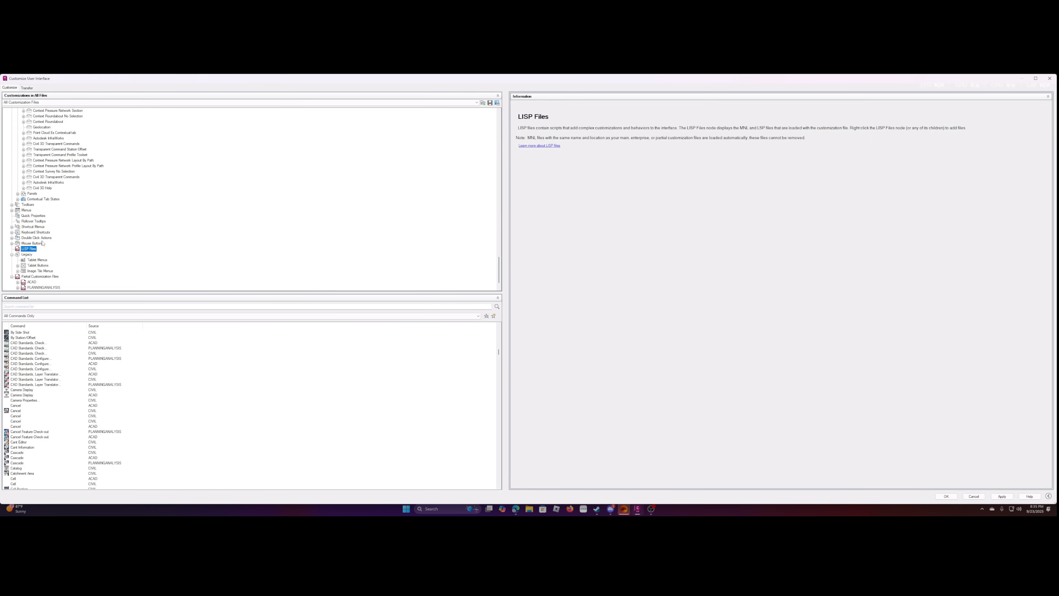
pyautogui.scroll(-1, 52, 267)
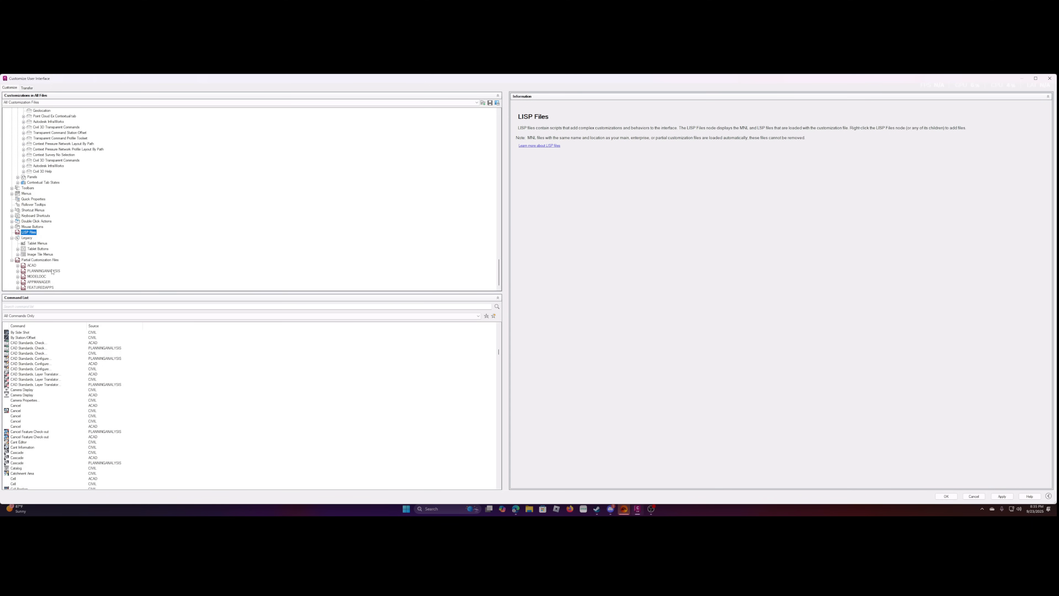
pyautogui.scroll(20, 54, 275)
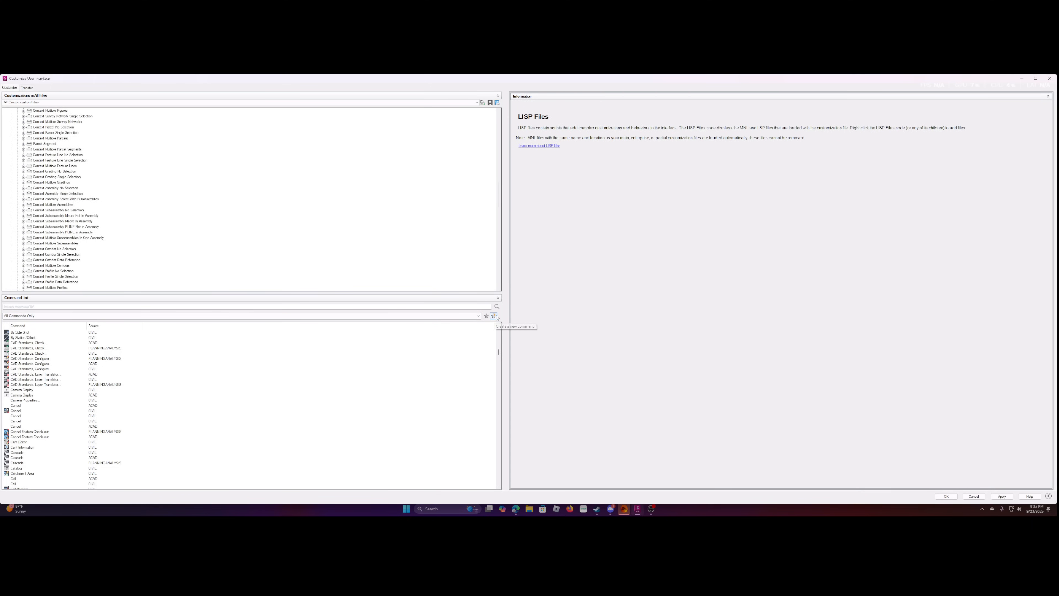
# Create a new command named Super Clean with the description "Use this when the file gets really slow".
pyautogui.click(494, 316)
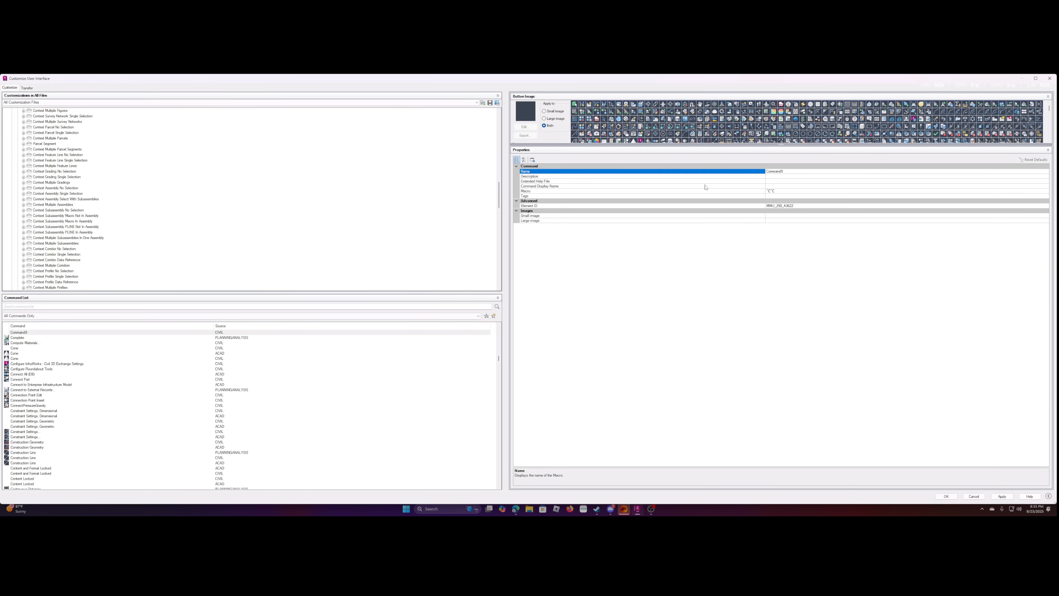
pyautogui.doubleClick(786, 171)
pyautogui.write('S')
pyautogui.press('BackSpace')
pyautogui.click(779, 177)
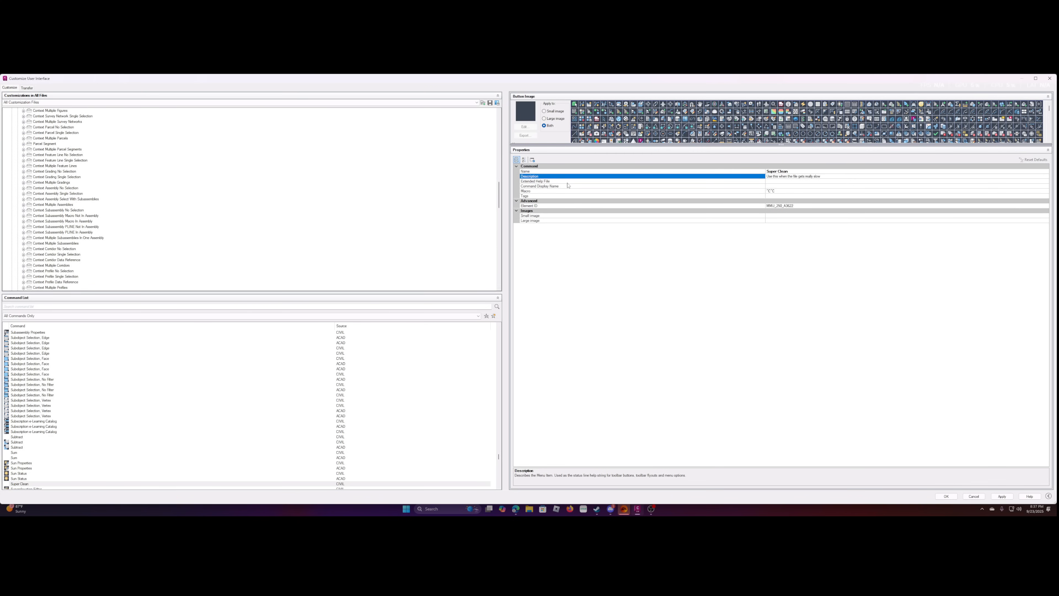
# Set the command's display name to Super Clean and write its macro to run Audit with Y, followed by a purge of regapps.
pyautogui.click(522, 182)
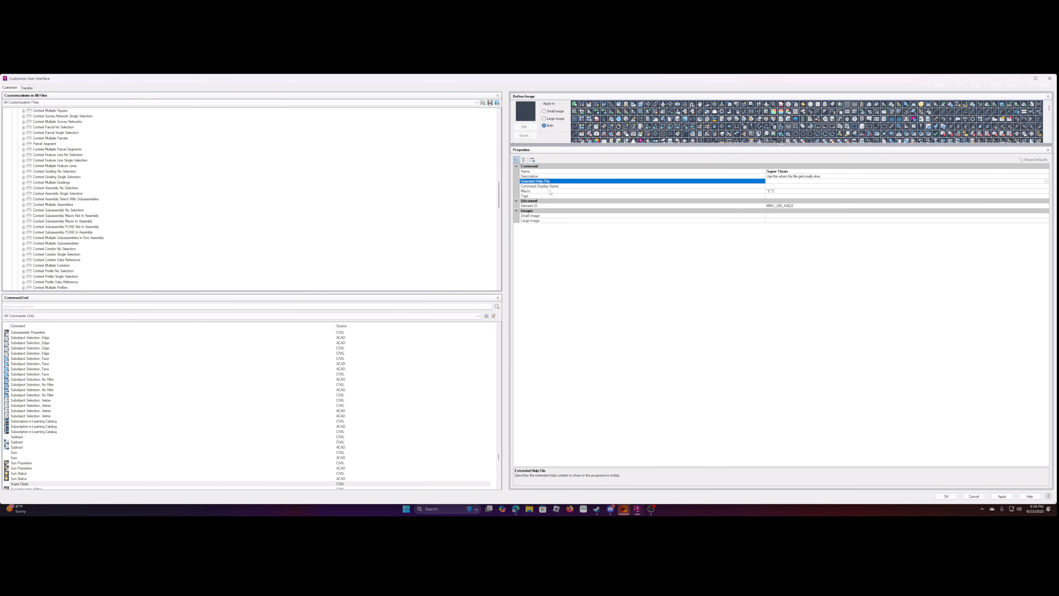
pyautogui.click(778, 187)
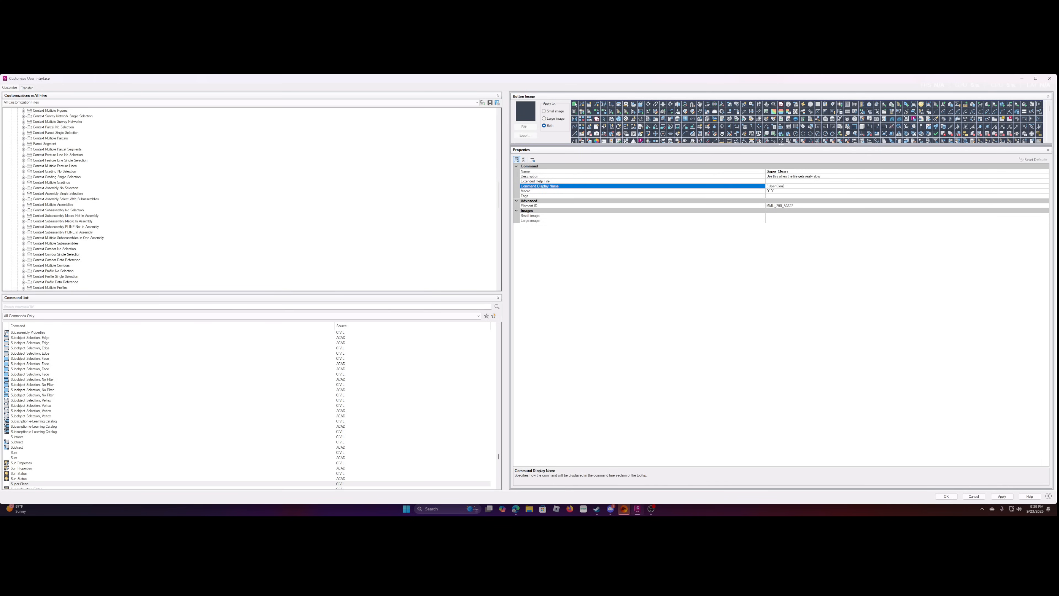
pyautogui.click(793, 191)
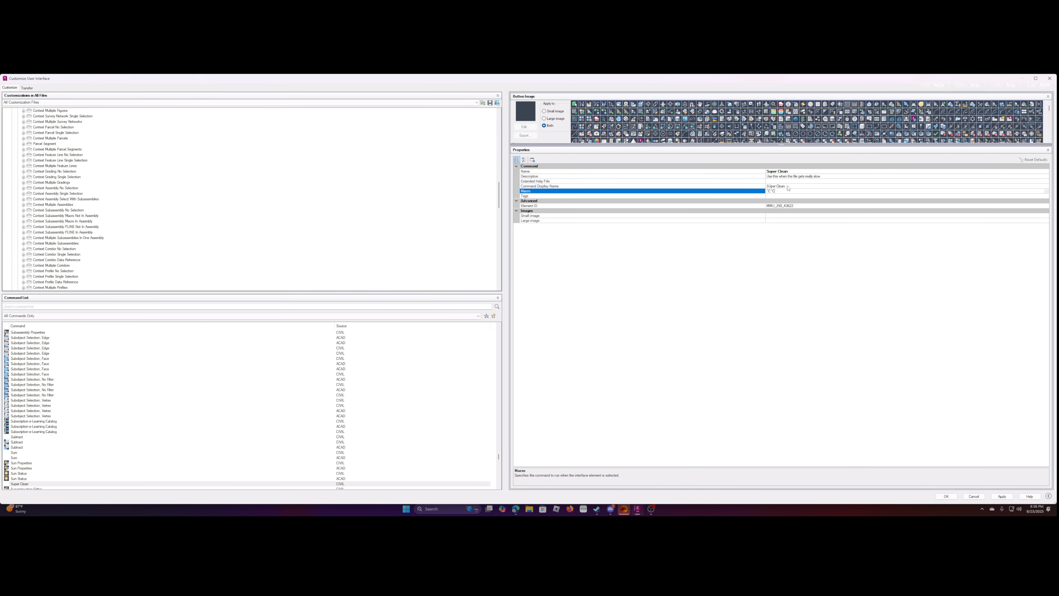
pyautogui.click(772, 188)
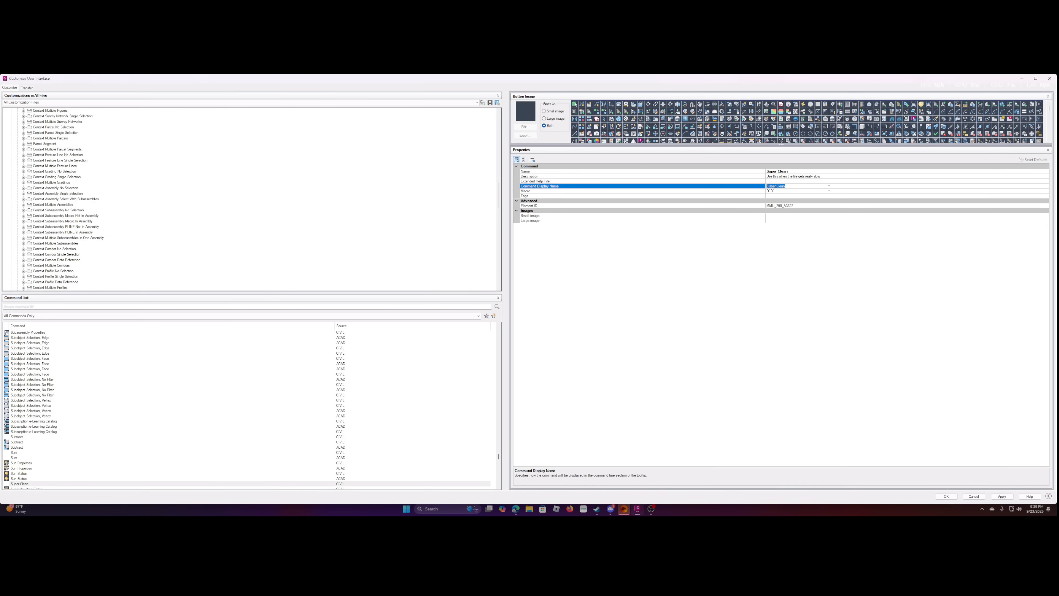
pyautogui.press('Left')
pyautogui.press('Delete')
pyautogui.click(535, 196)
pyautogui.click(546, 191)
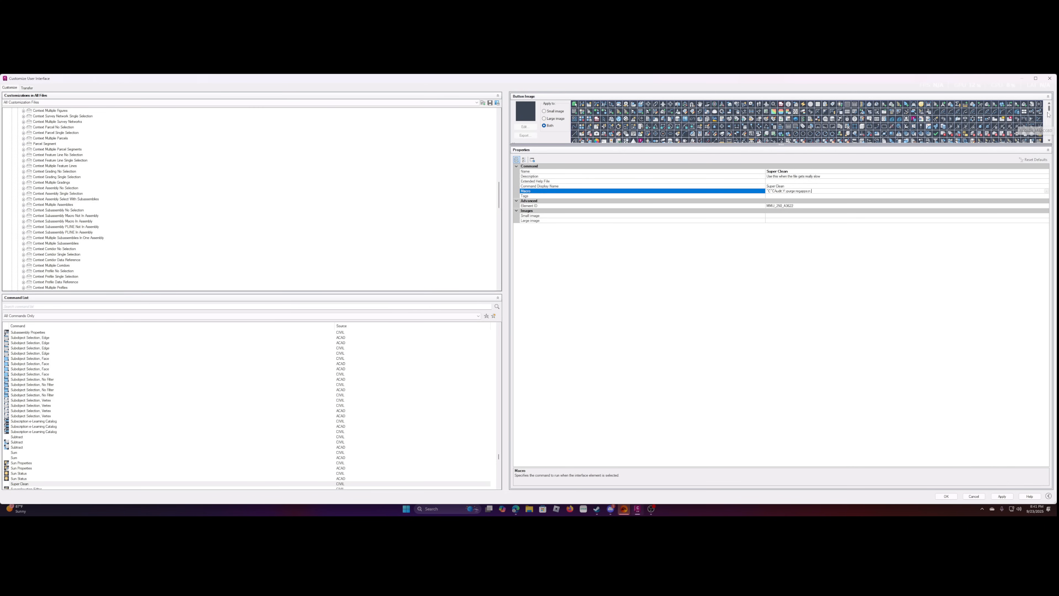
# Assign the green check mark as Super Clean's small and large button image and paint the image's background red.
pyautogui.moveTo(1050, 110); pyautogui.dragTo(1048, 135)
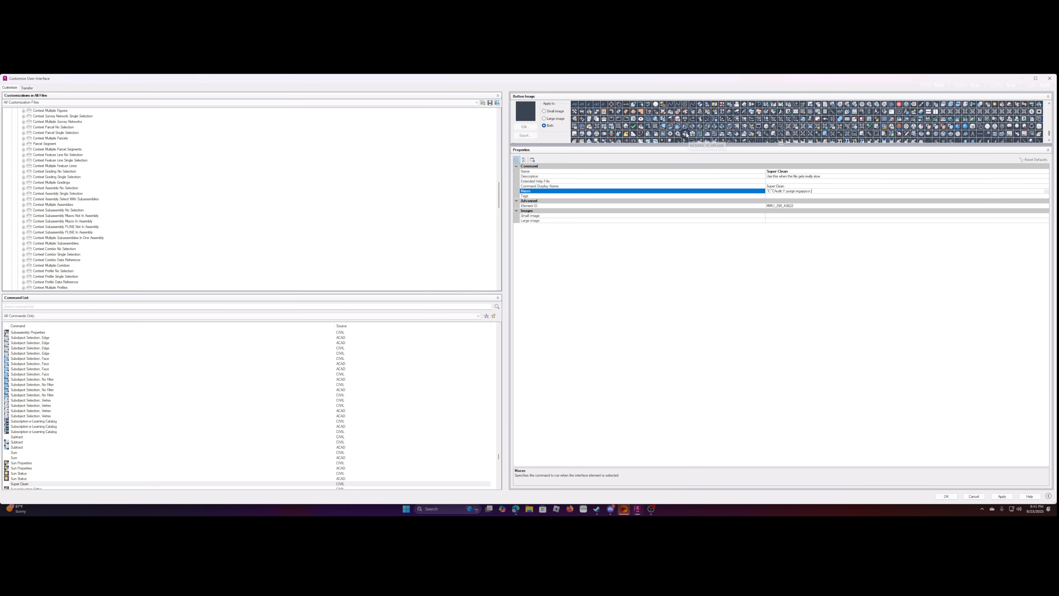
pyautogui.click(633, 126)
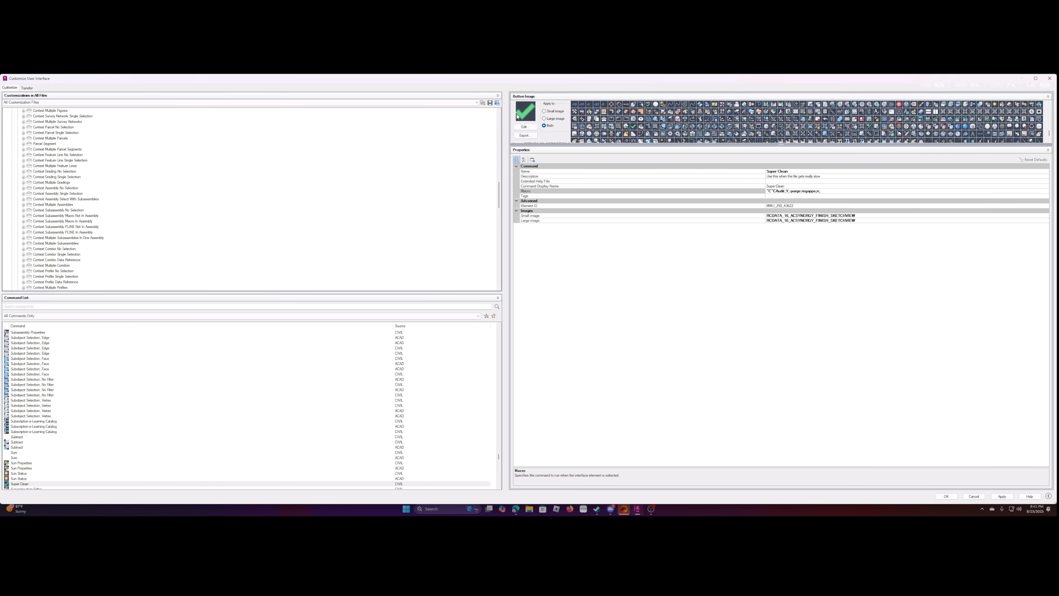
pyautogui.click(524, 126)
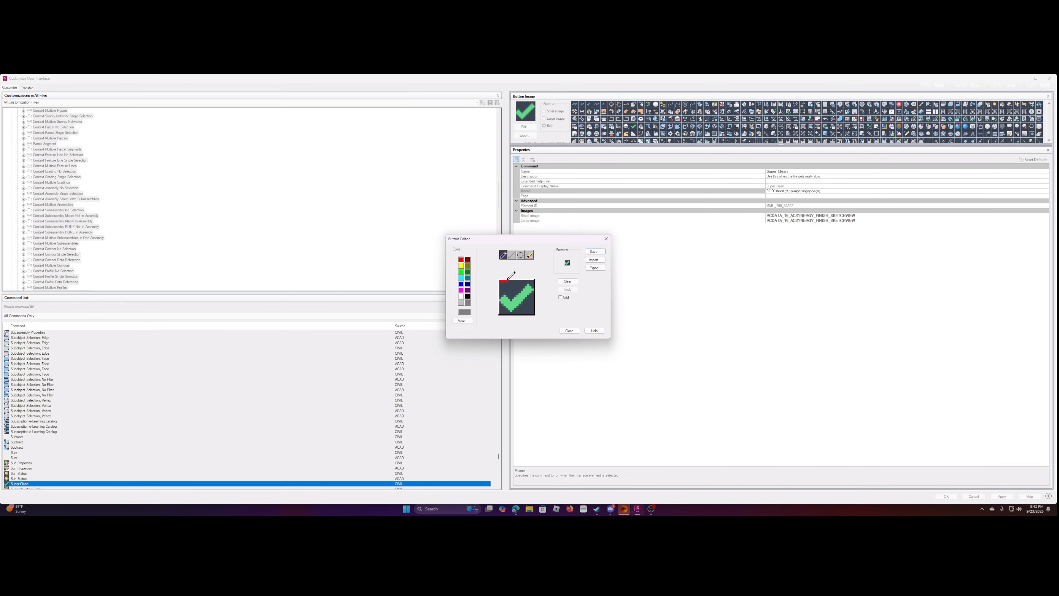
pyautogui.moveTo(507, 279)
pyautogui.mouseDown()
pyautogui.moveTo(535, 284)
pyautogui.moveTo(521, 281)
pyautogui.mouseUp()
pyautogui.moveTo(512, 298); pyautogui.dragTo(512, 289)
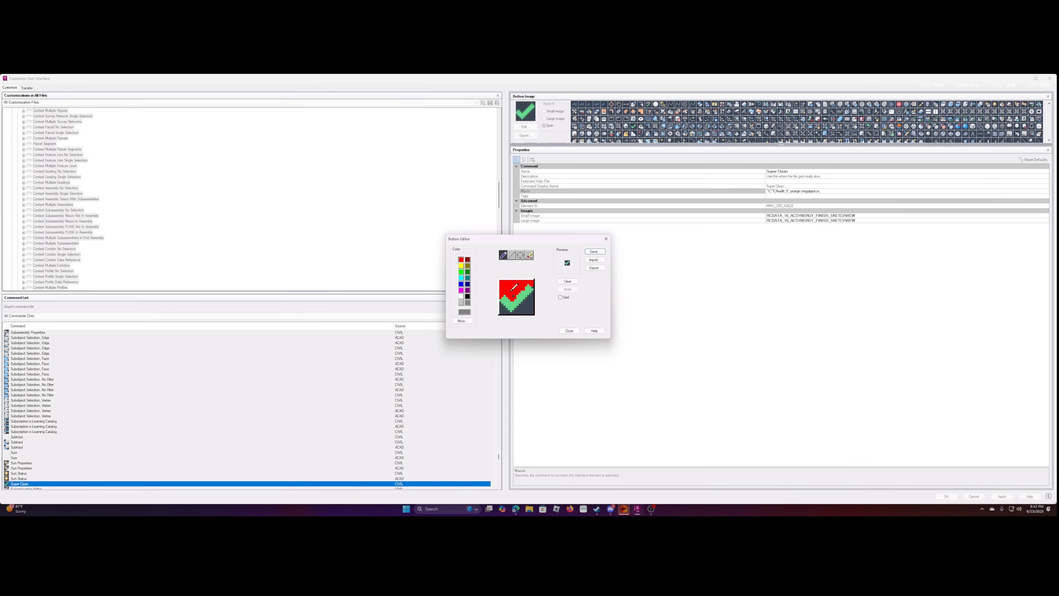
pyautogui.click(533, 286)
pyautogui.moveTo(534, 289)
pyautogui.mouseDown()
pyautogui.moveTo(533, 310)
pyautogui.moveTo(503, 314)
pyautogui.mouseUp()
pyautogui.moveTo(516, 309); pyautogui.dragTo(528, 296)
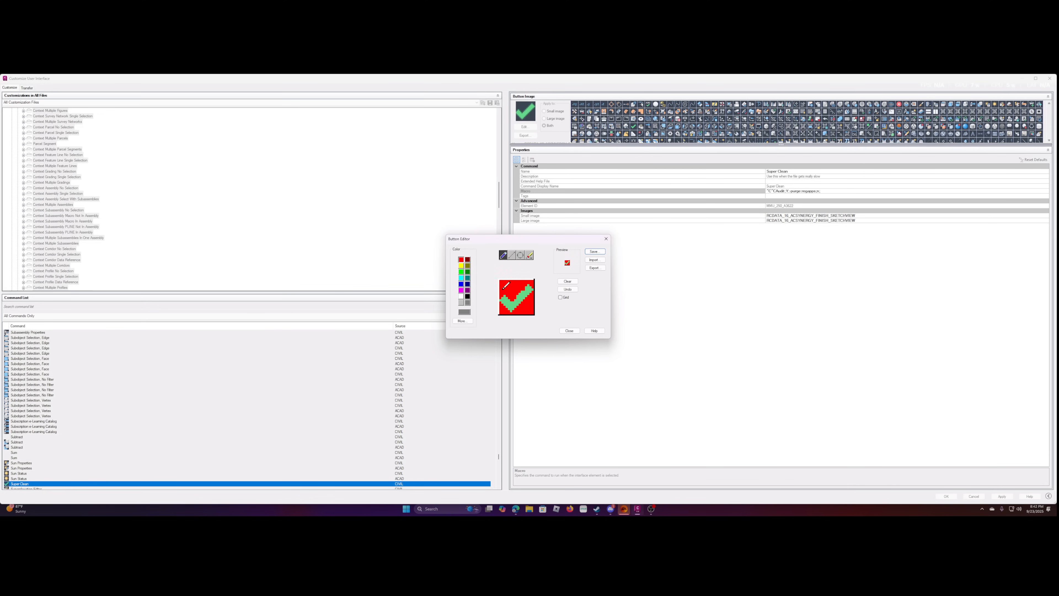
# Save the edited button image as Super Clean and close the button editor.
pyautogui.click(595, 251)
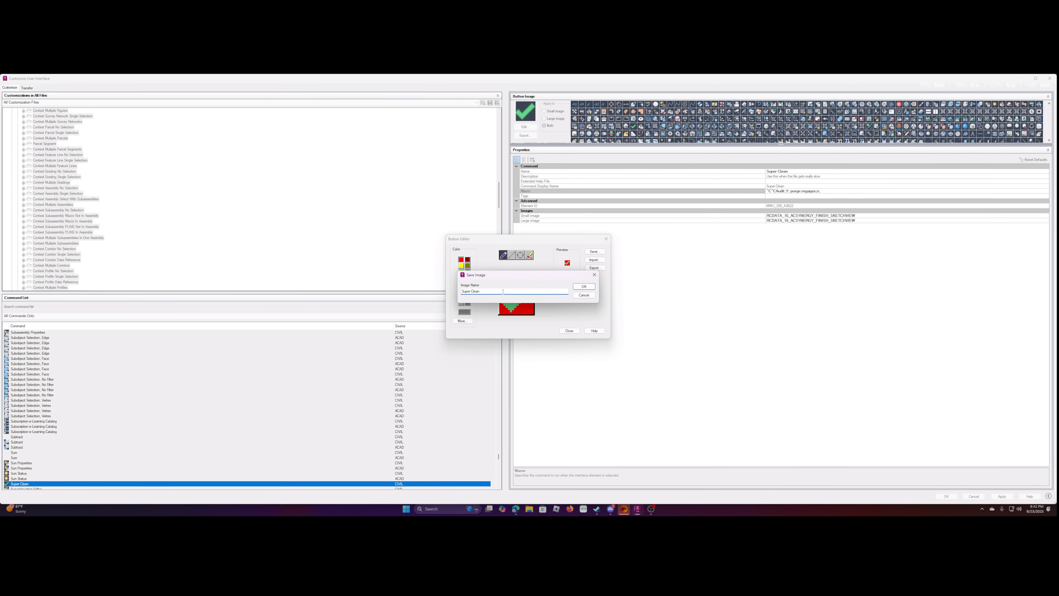
pyautogui.click(577, 287)
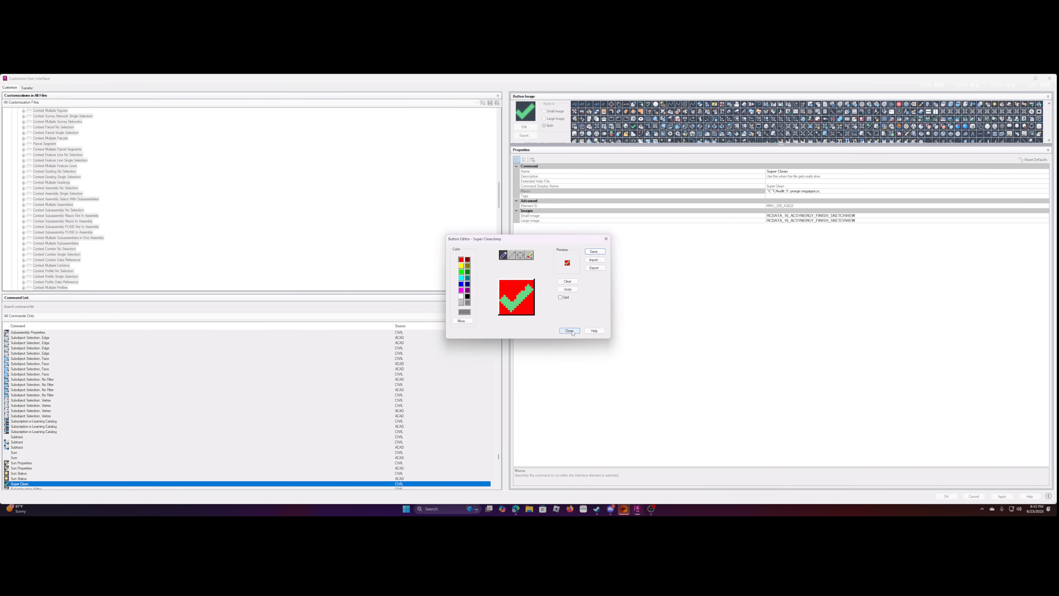
pyautogui.click(569, 330)
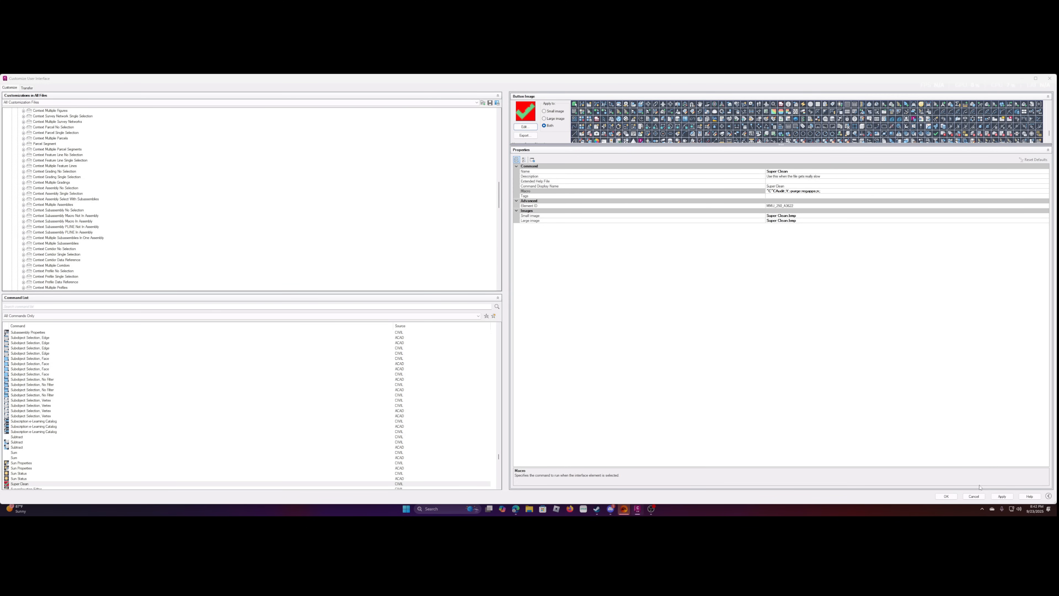
# Apply the customization changes, filter the command list by "Super" and select the Super Clean command.
pyautogui.click(1000, 495)
pyautogui.scroll(-10, 56, 403)
pyautogui.click(34, 308)
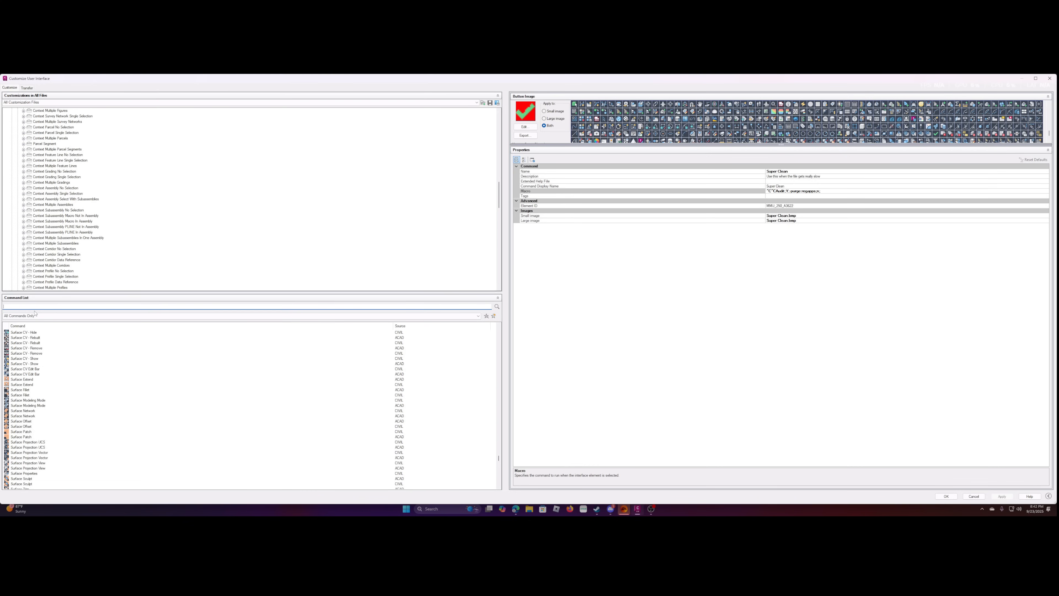
pyautogui.write('Super')
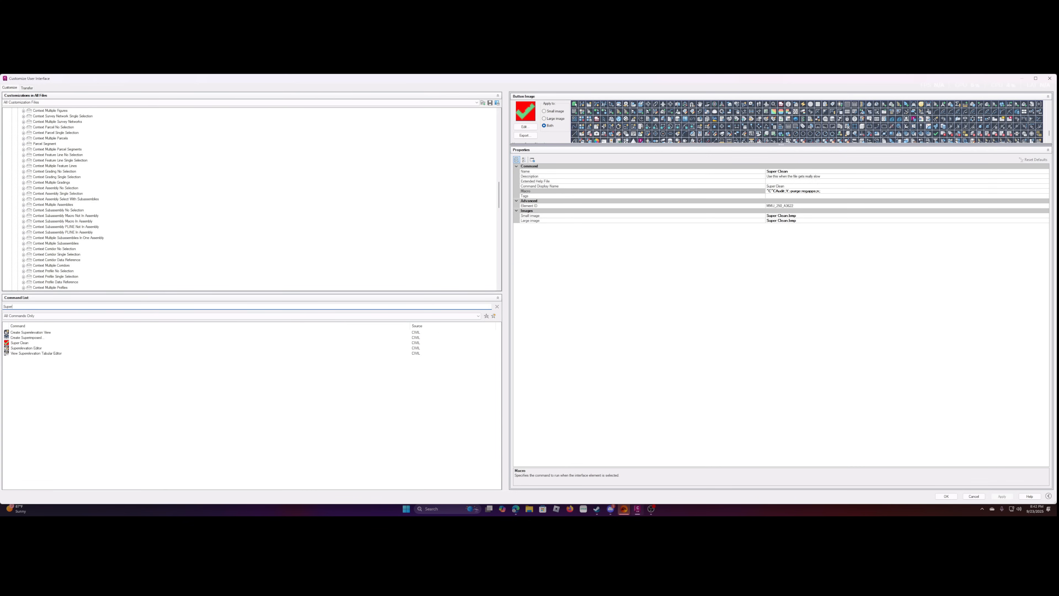
pyautogui.click(19, 343)
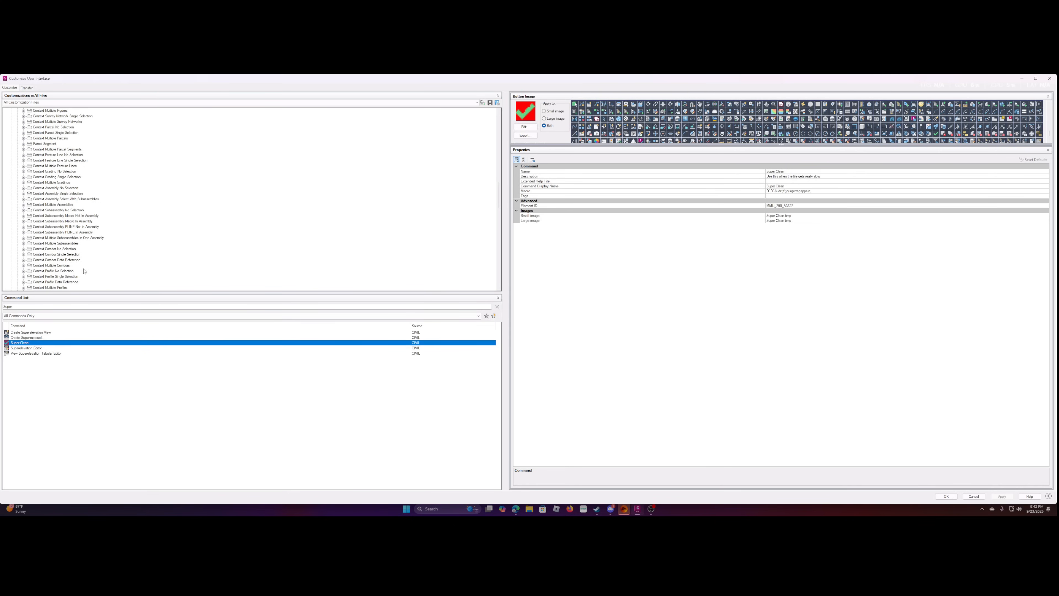
# Browse the ribbon's Panels branch, including Civil 3D Home Palettes, for a panel row to hold the Super Clean command.
pyautogui.scroll(20, 63, 267)
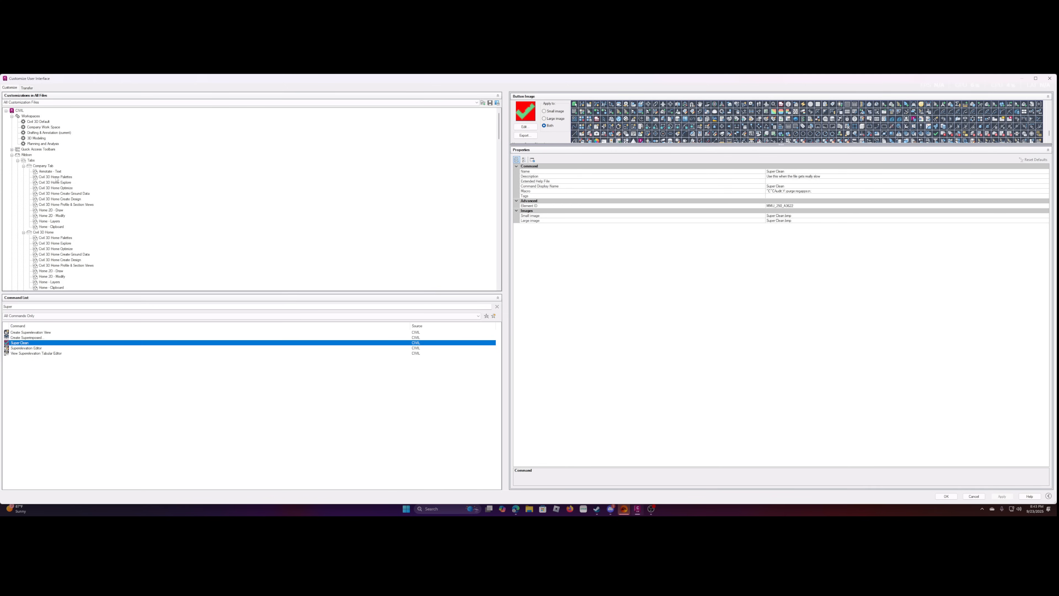
pyautogui.moveTo(26, 346)
pyautogui.mouseDown()
pyautogui.moveTo(47, 195)
pyautogui.moveTo(67, 205)
pyautogui.moveTo(43, 292)
pyautogui.moveTo(22, 177)
pyautogui.moveTo(49, 345)
pyautogui.mouseUp()
pyautogui.click(18, 177)
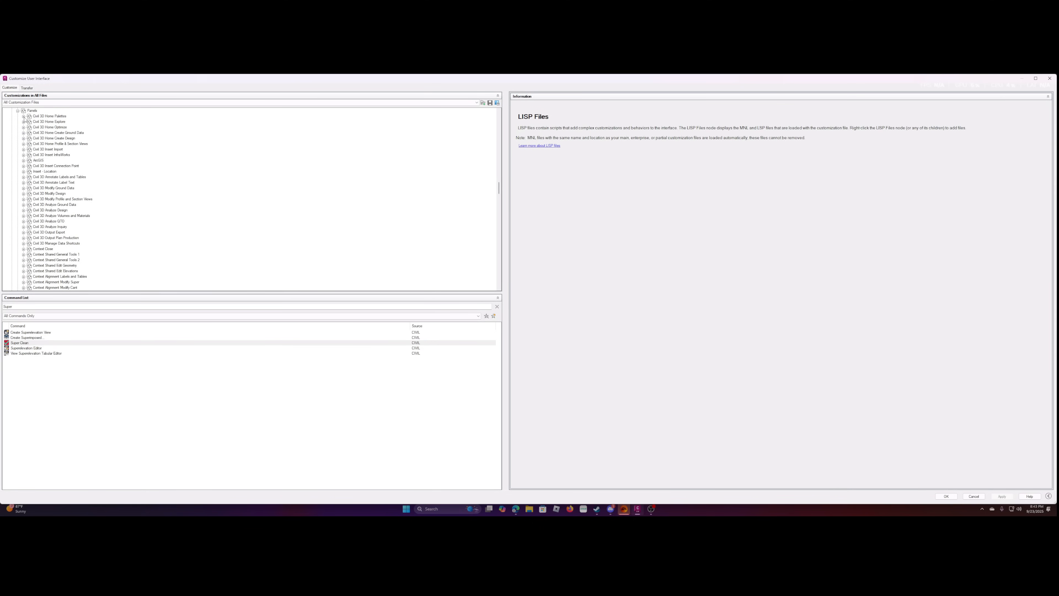
pyautogui.scroll(5, 18, 209)
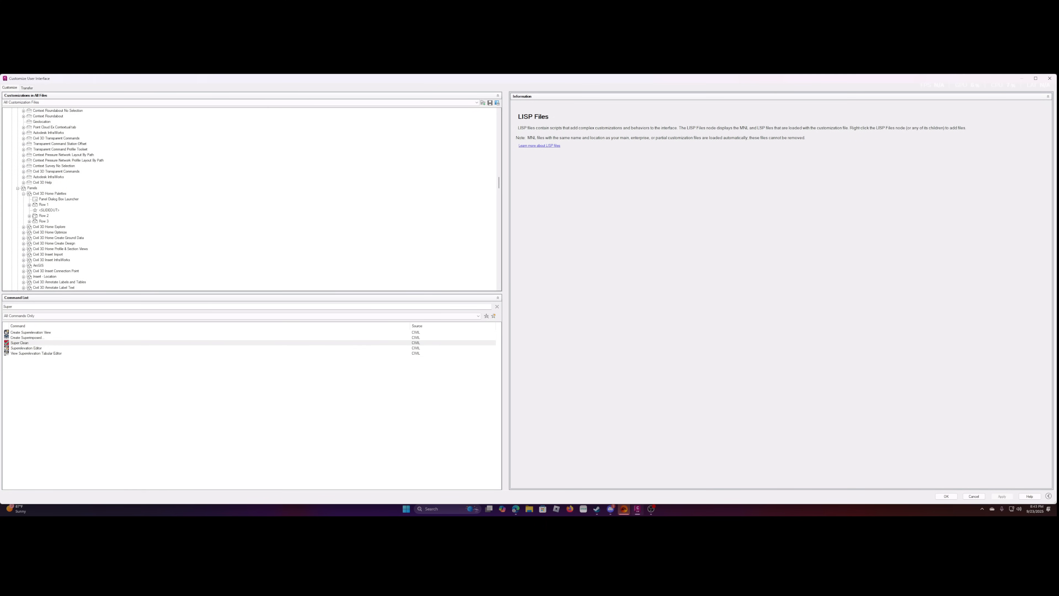
pyautogui.scroll(2, 34, 216)
pyautogui.scroll(-5, 58, 235)
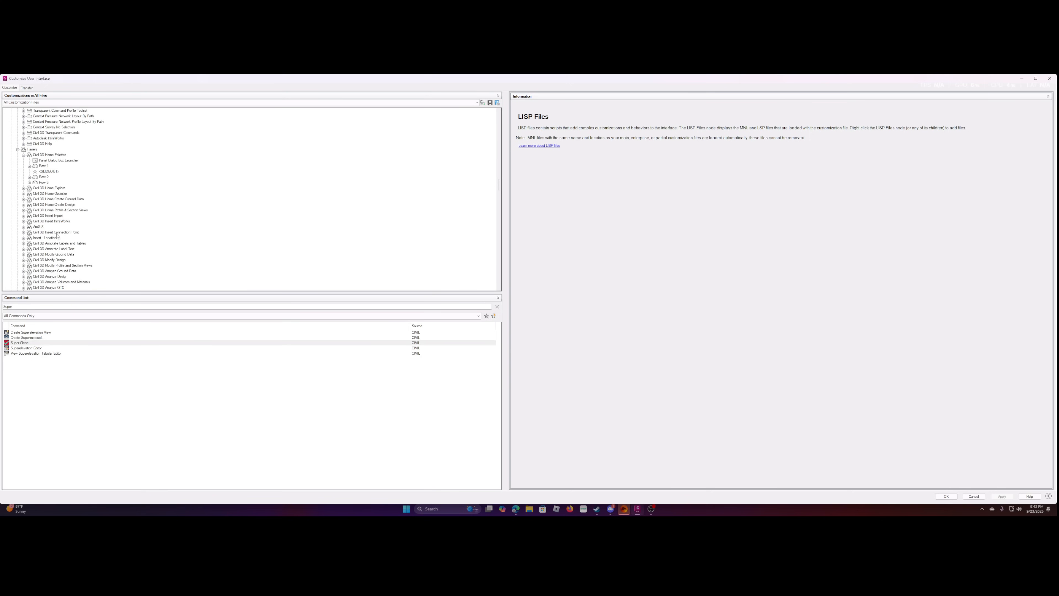
pyautogui.scroll(-15, 68, 232)
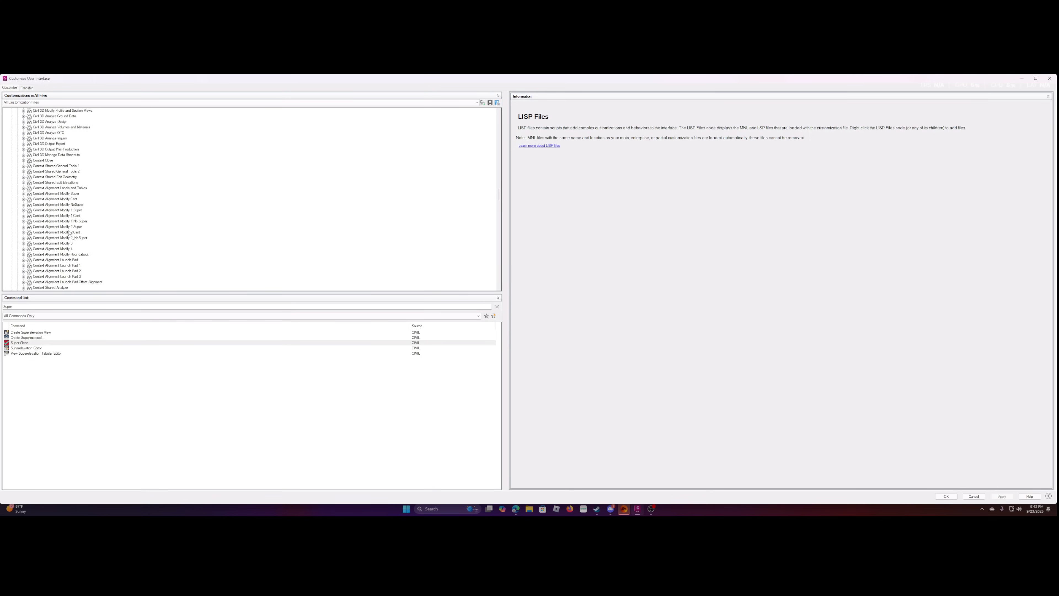
pyautogui.scroll(-2, 67, 240)
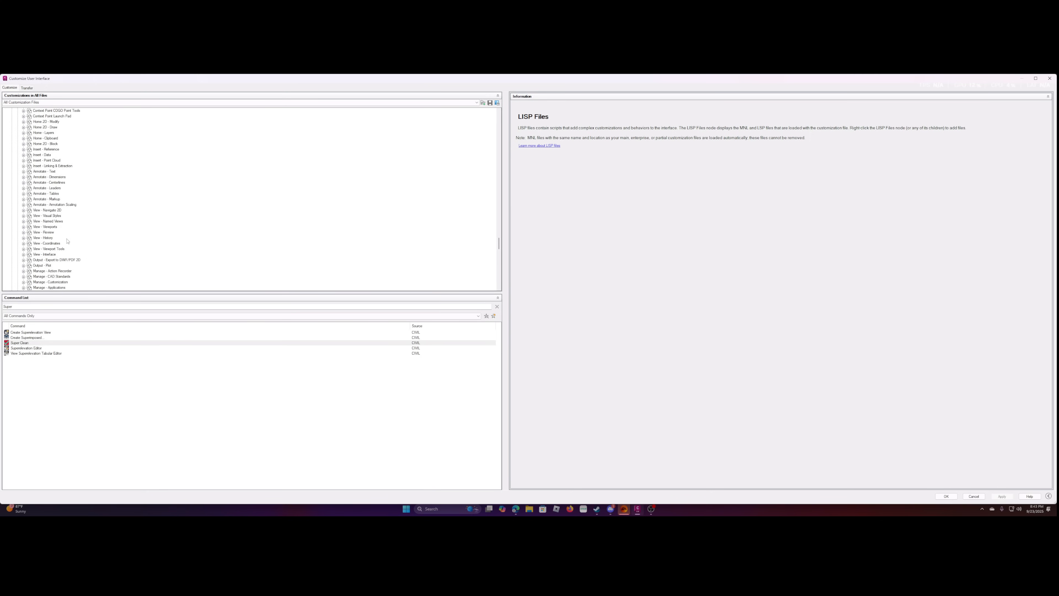
pyautogui.scroll(-15, 67, 242)
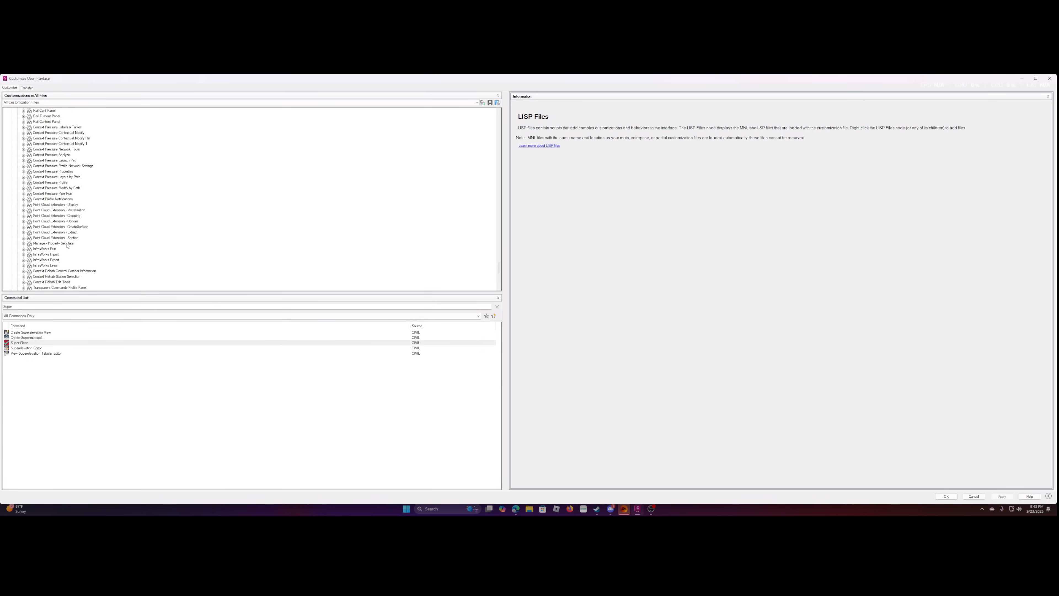
pyautogui.scroll(-9, 67, 246)
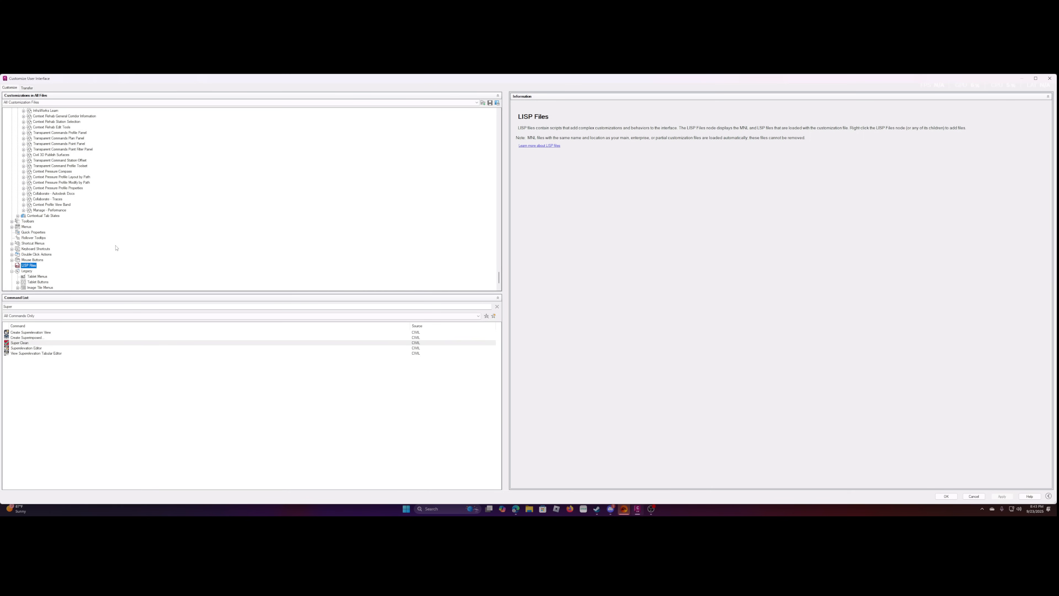
pyautogui.scroll(2, 63, 246)
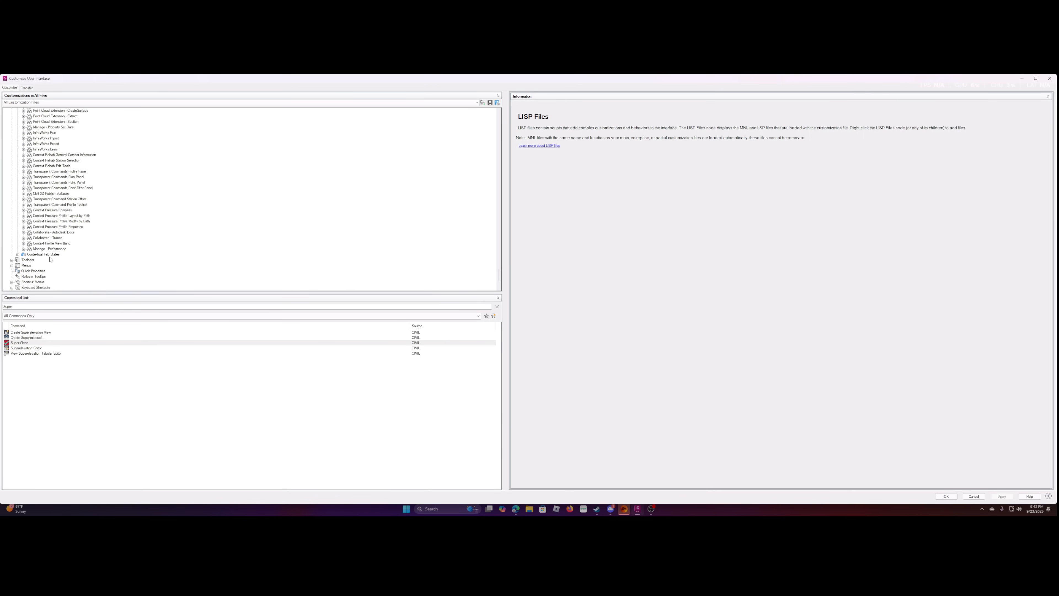
pyautogui.scroll(3, 47, 256)
pyautogui.scroll(2, 47, 256)
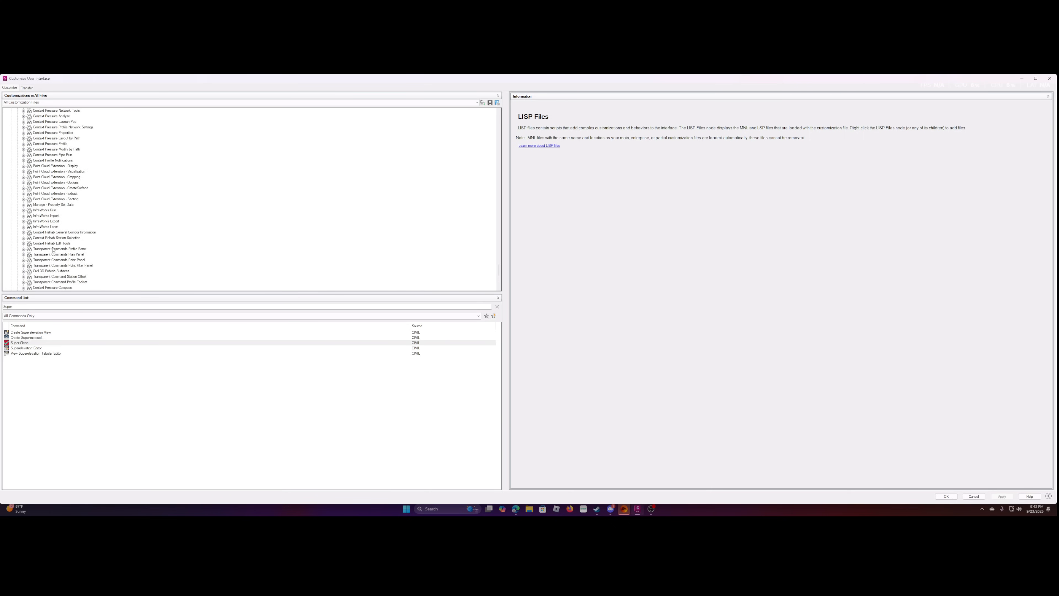
pyautogui.scroll(10, 54, 248)
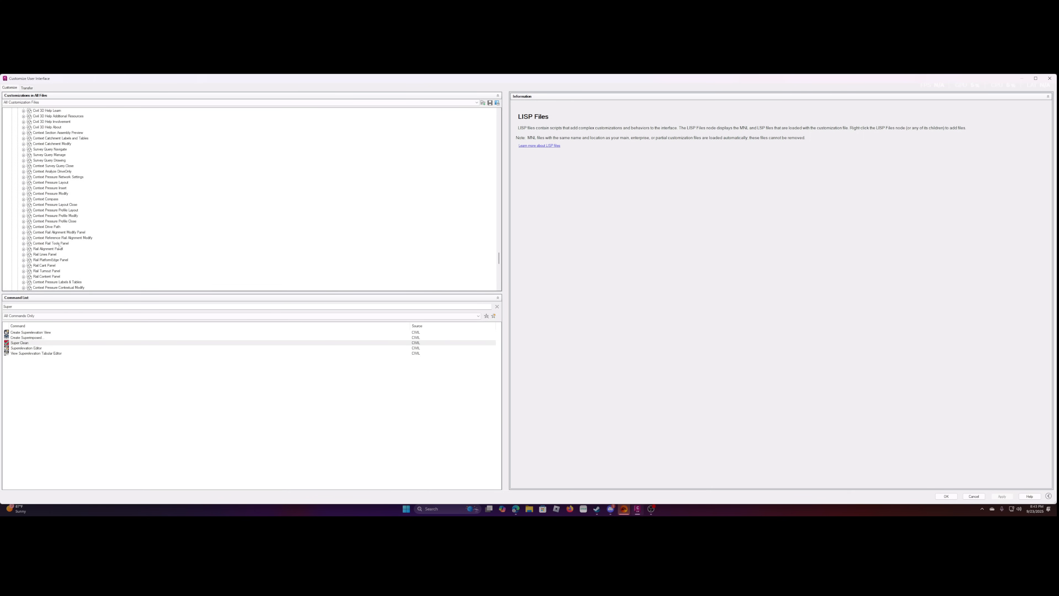
pyautogui.scroll(8, 59, 247)
pyautogui.scroll(5, 72, 254)
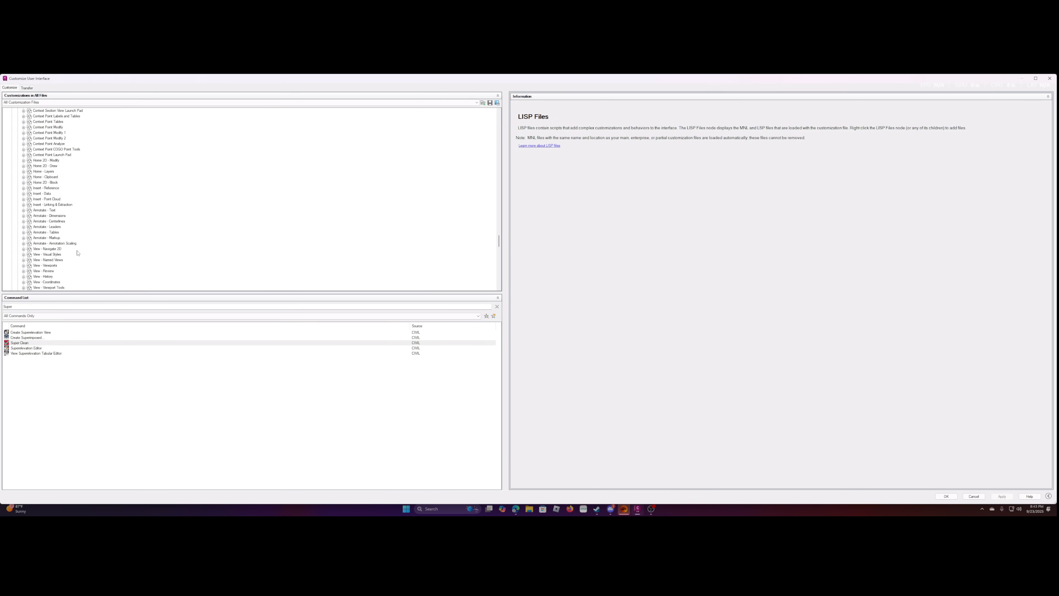
pyautogui.scroll(10, 75, 251)
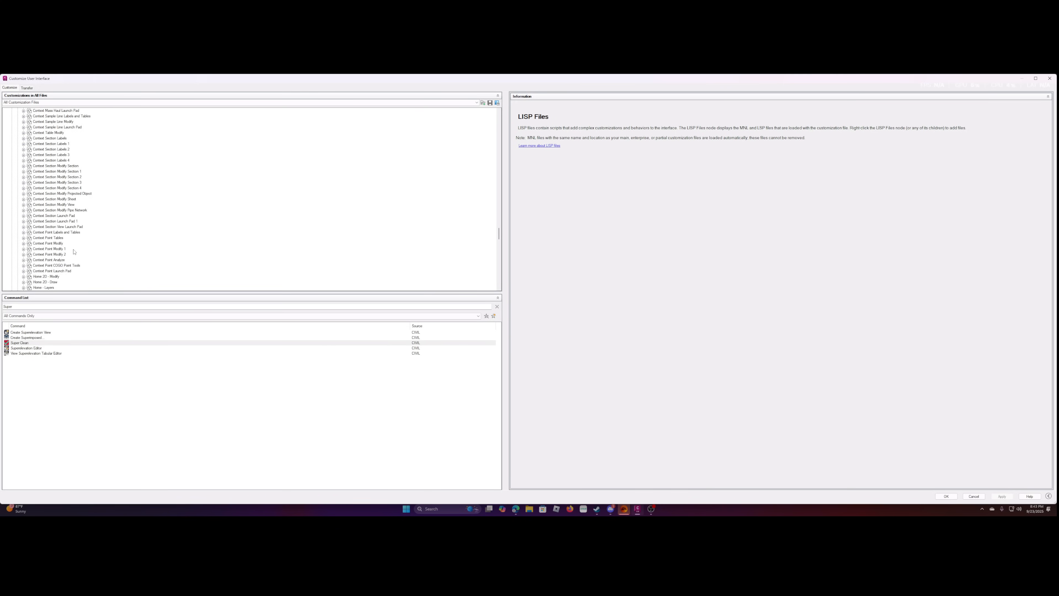
pyautogui.scroll(12, 74, 251)
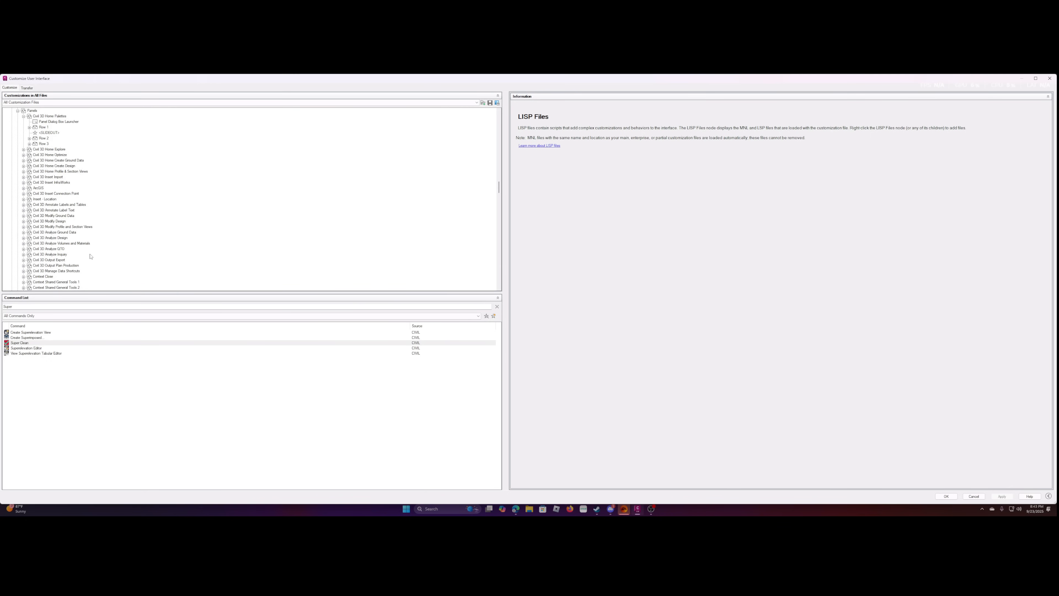
pyautogui.scroll(12, 91, 256)
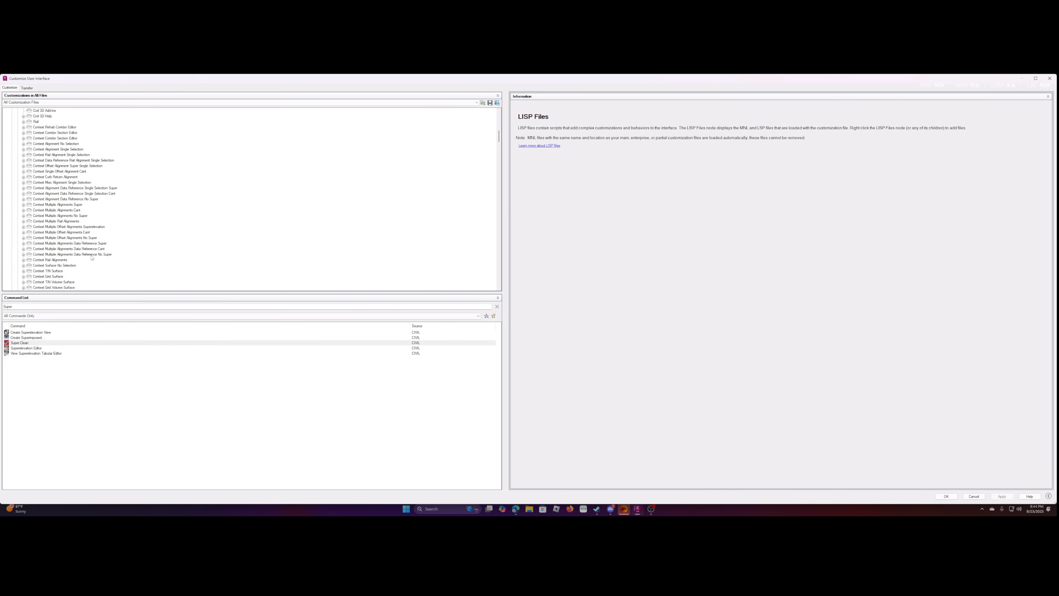
pyautogui.scroll(9, 91, 258)
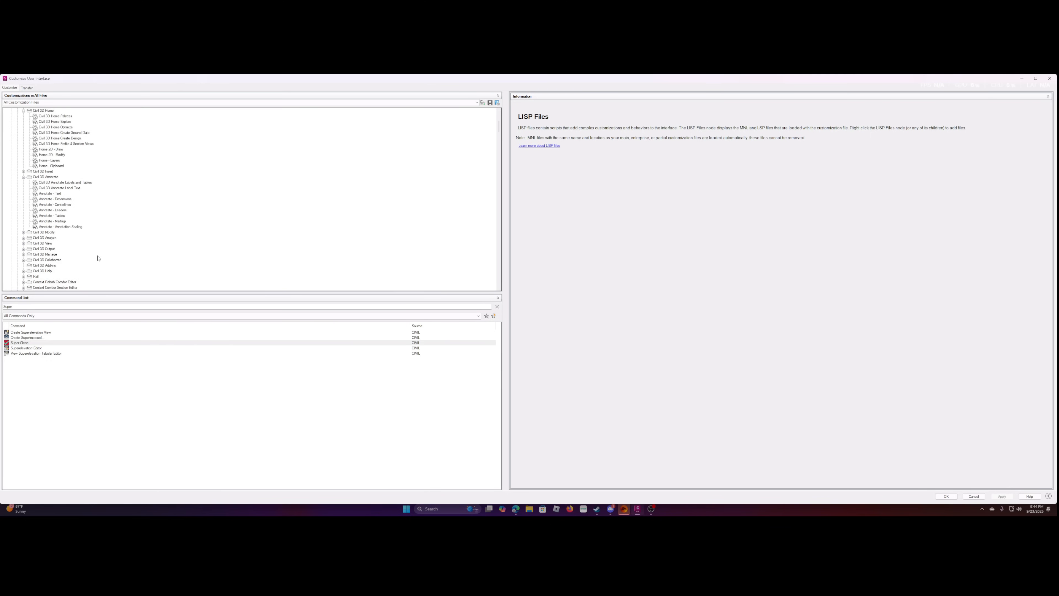
pyautogui.scroll(2, 96, 258)
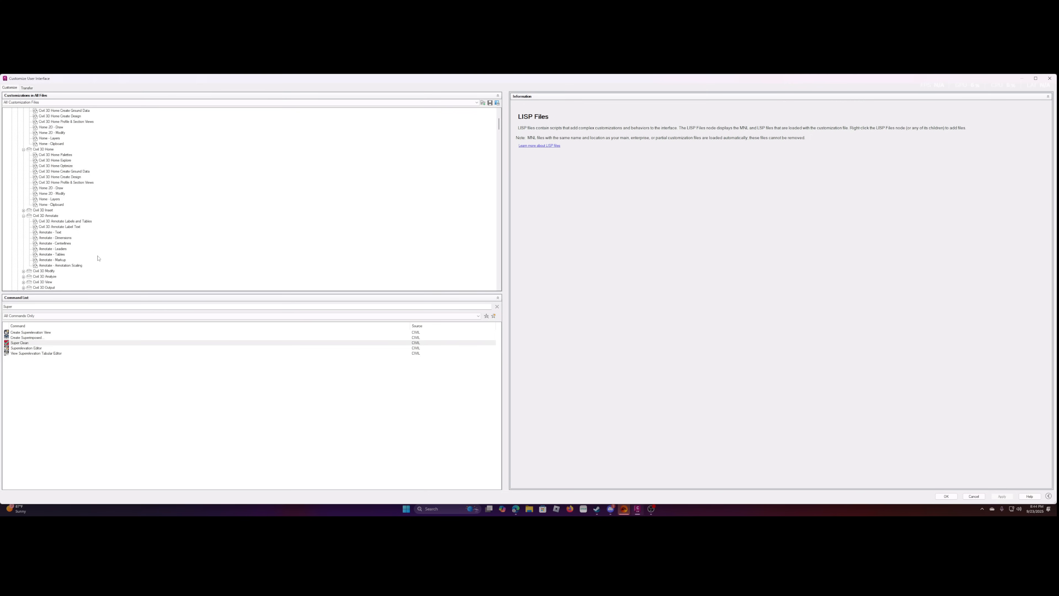
# Collapse the Civil 3D Annotate, Civil 3D Home and Company Tab entries, and the whole ribbon Tabs branch, to reach the Panels branch.
pyautogui.click(24, 216)
pyautogui.scroll(5, 77, 265)
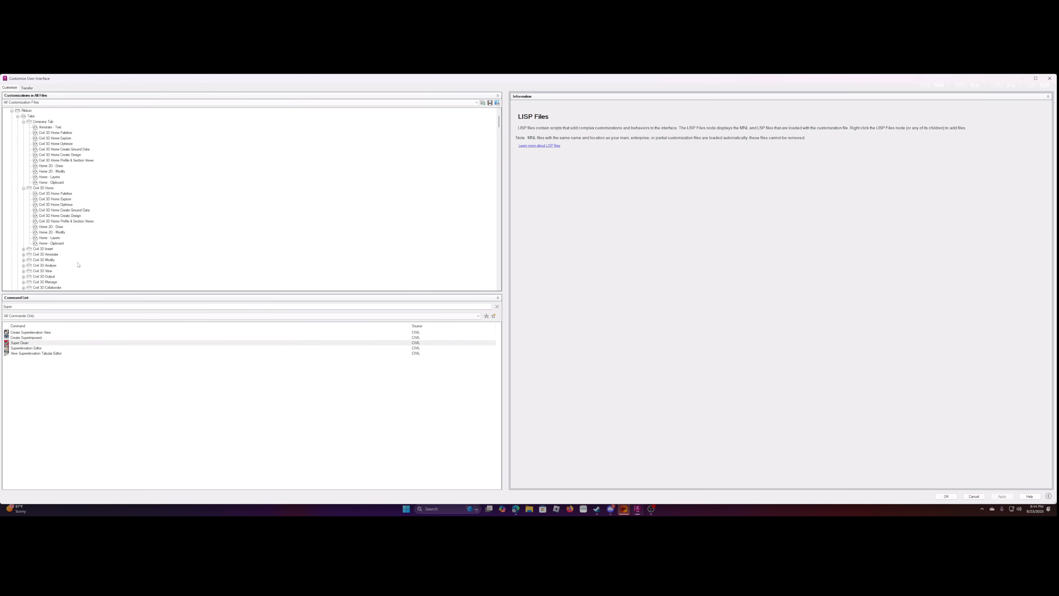
pyautogui.click(23, 227)
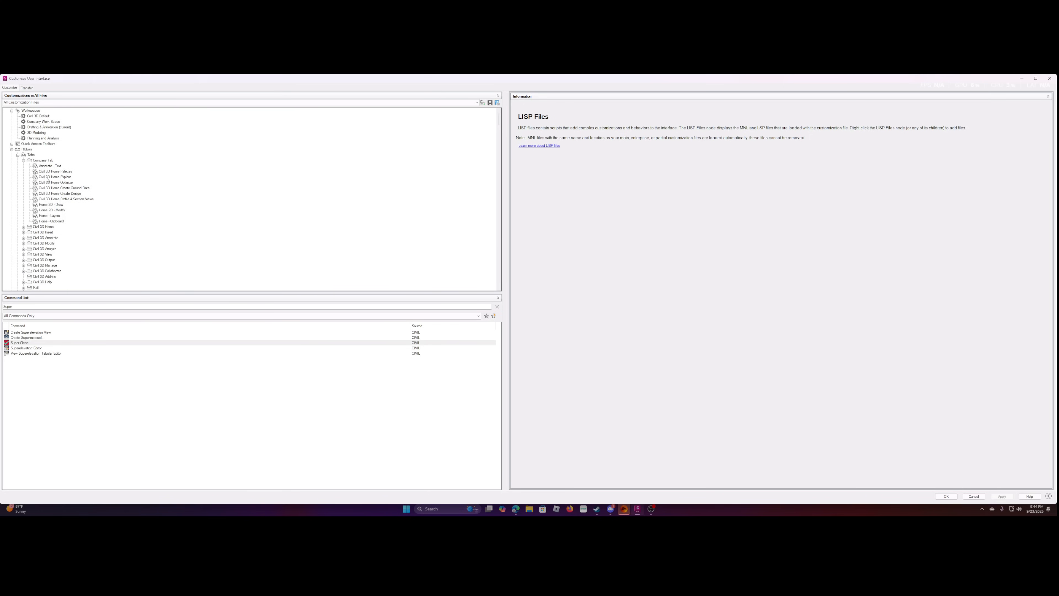
pyautogui.click(42, 166)
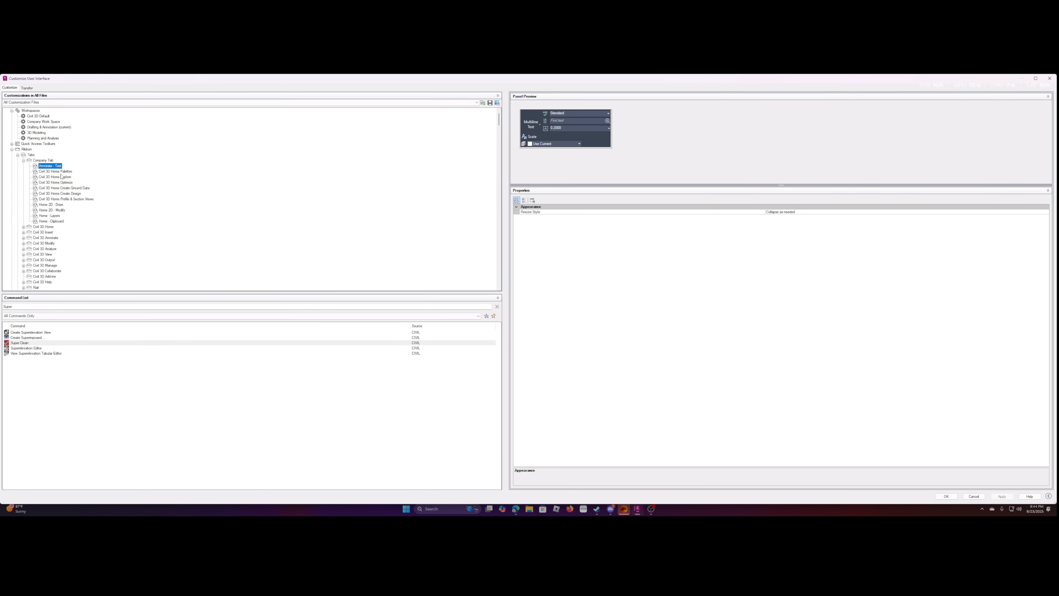
pyautogui.click(23, 161)
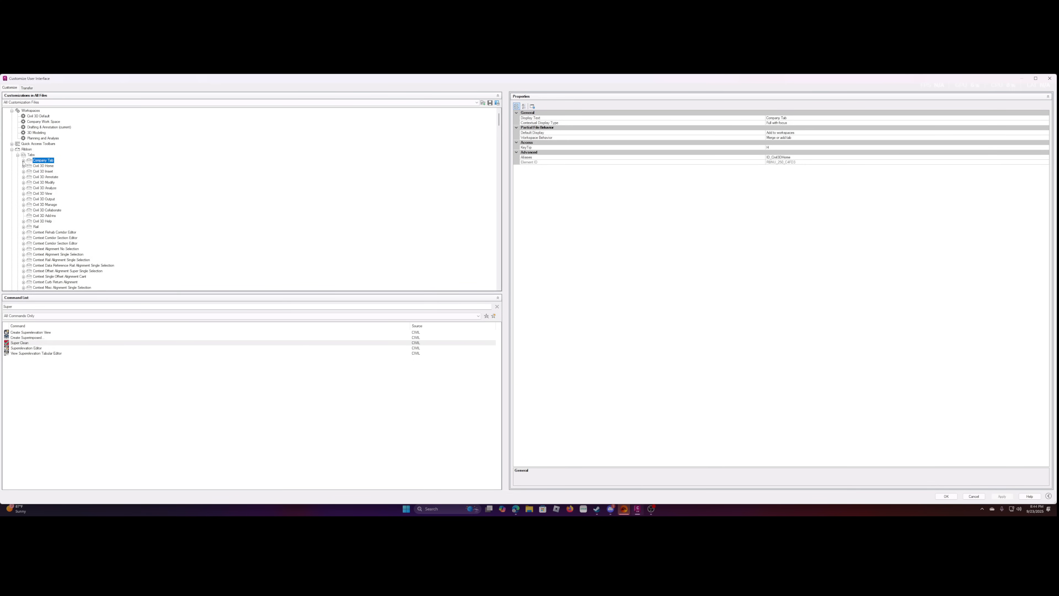
pyautogui.click(17, 155)
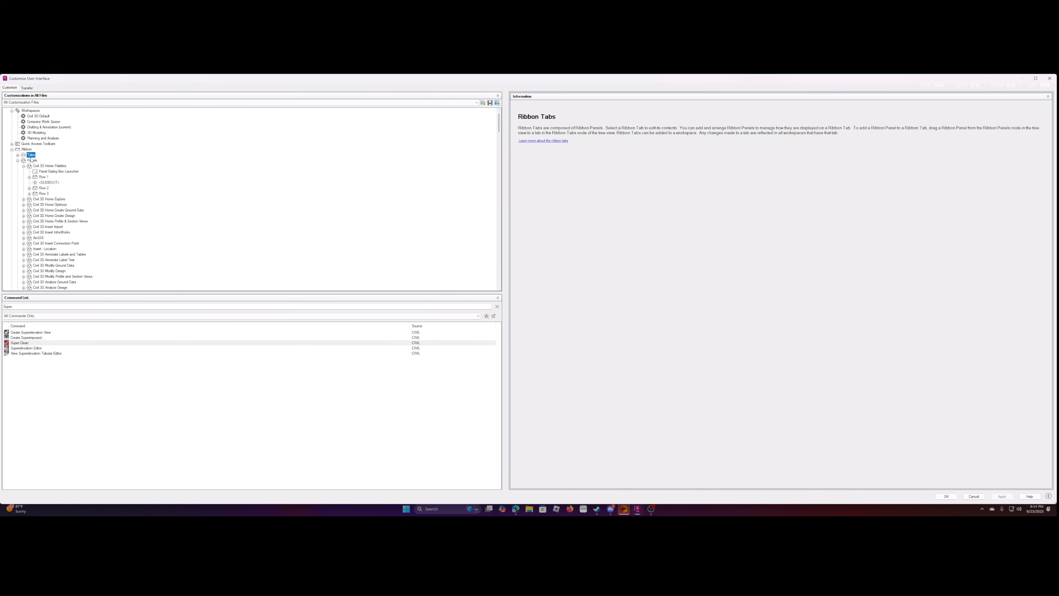
pyautogui.click(17, 161)
pyautogui.click(17, 166)
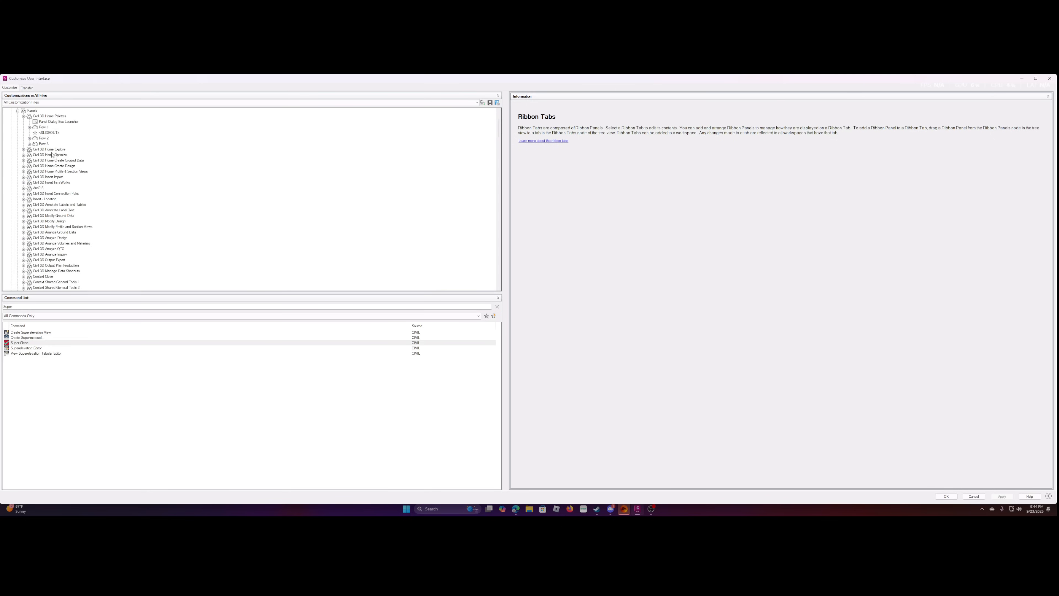
# Add the Super Clean command to Row 1 of the Civil 3D Home Palettes panel, ahead of Toolspace.
pyautogui.scroll(2, 53, 153)
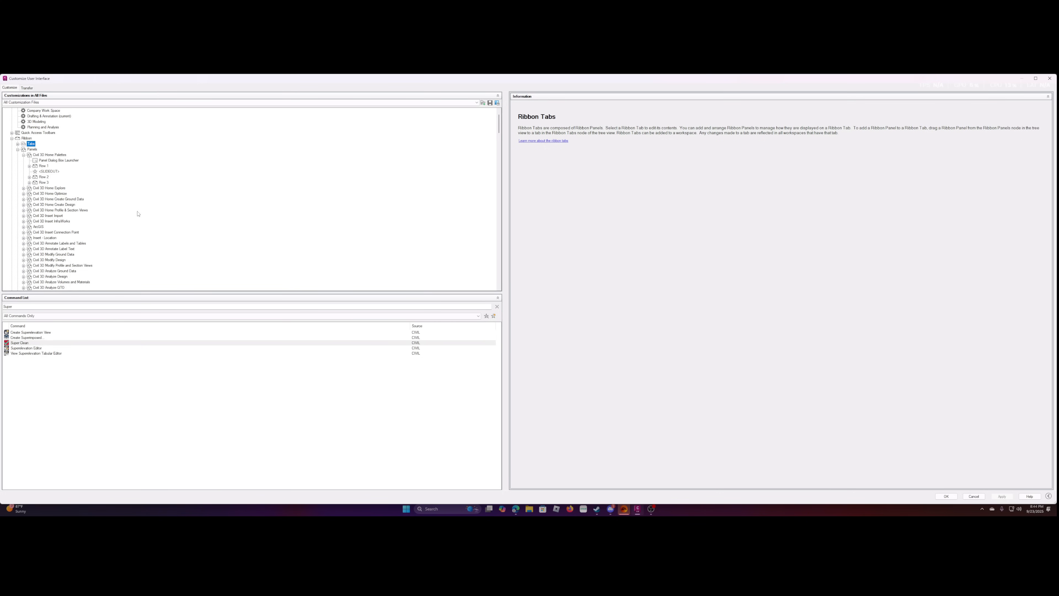
pyautogui.click(27, 343)
pyautogui.moveTo(38, 321); pyautogui.dragTo(59, 194)
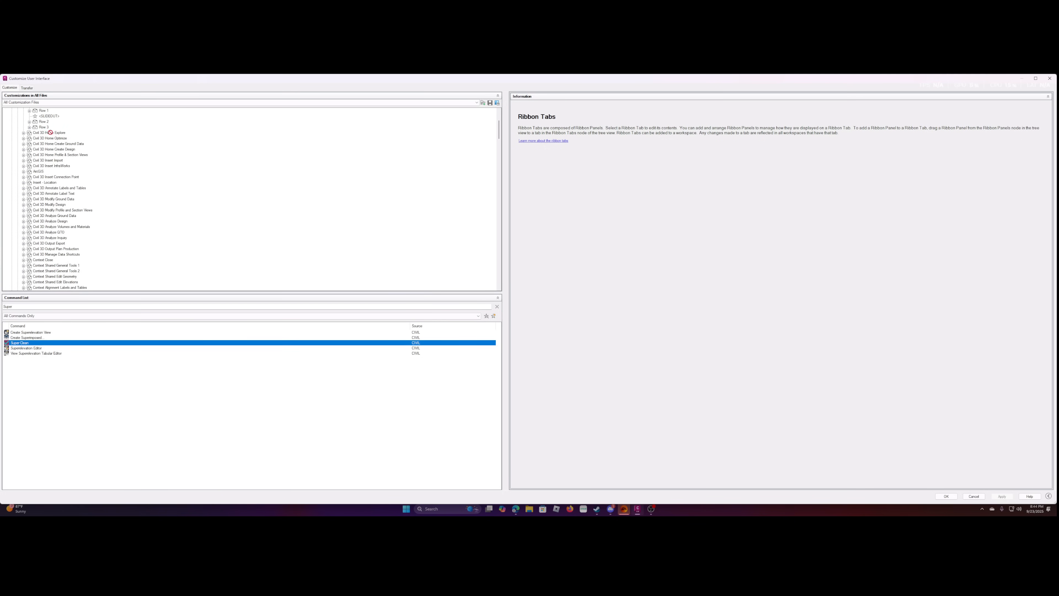
pyautogui.moveTo(51, 132)
pyautogui.mouseDown()
pyautogui.moveTo(50, 119)
pyautogui.moveTo(43, 172)
pyautogui.moveTo(29, 160)
pyautogui.moveTo(53, 200)
pyautogui.moveTo(35, 190)
pyautogui.moveTo(46, 189)
pyautogui.mouseUp()
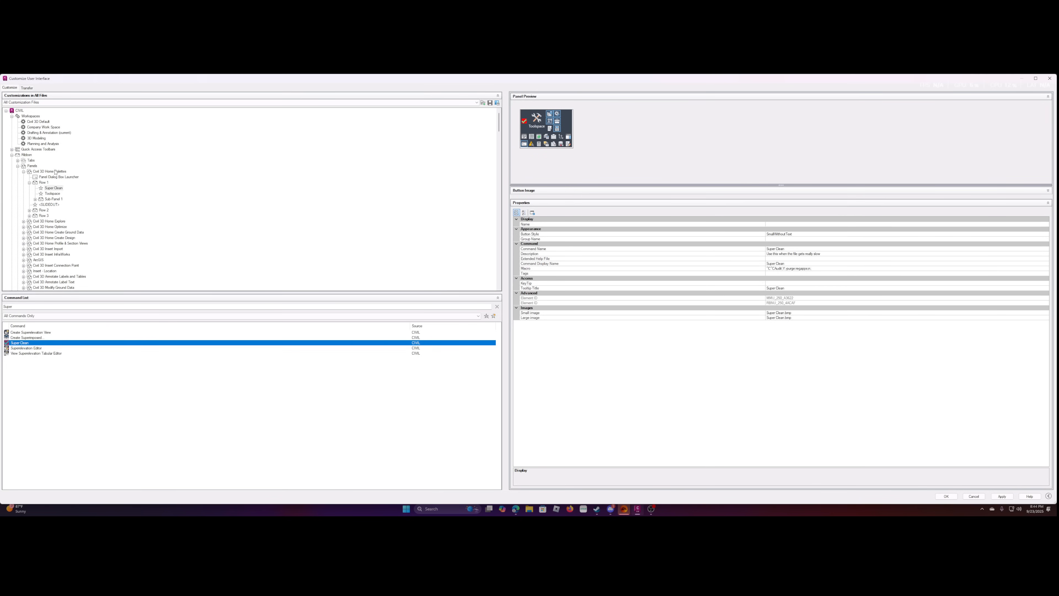
# Expand the Company Tab under the ribbon tabs and preview its Civil 3D Home Palettes panel.
pyautogui.click(18, 161)
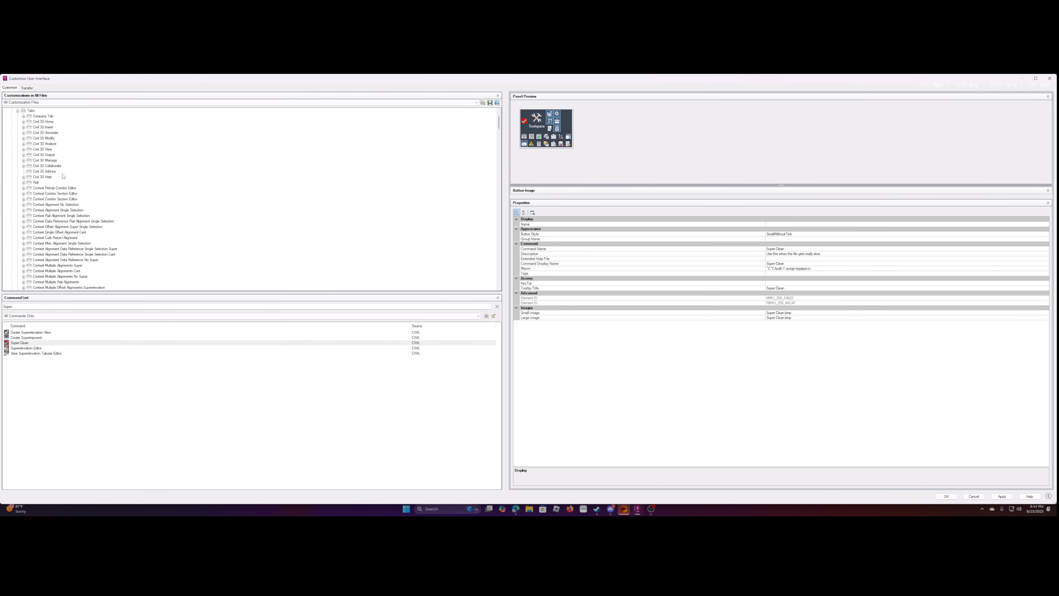
pyautogui.scroll(3, 63, 176)
pyautogui.click(23, 166)
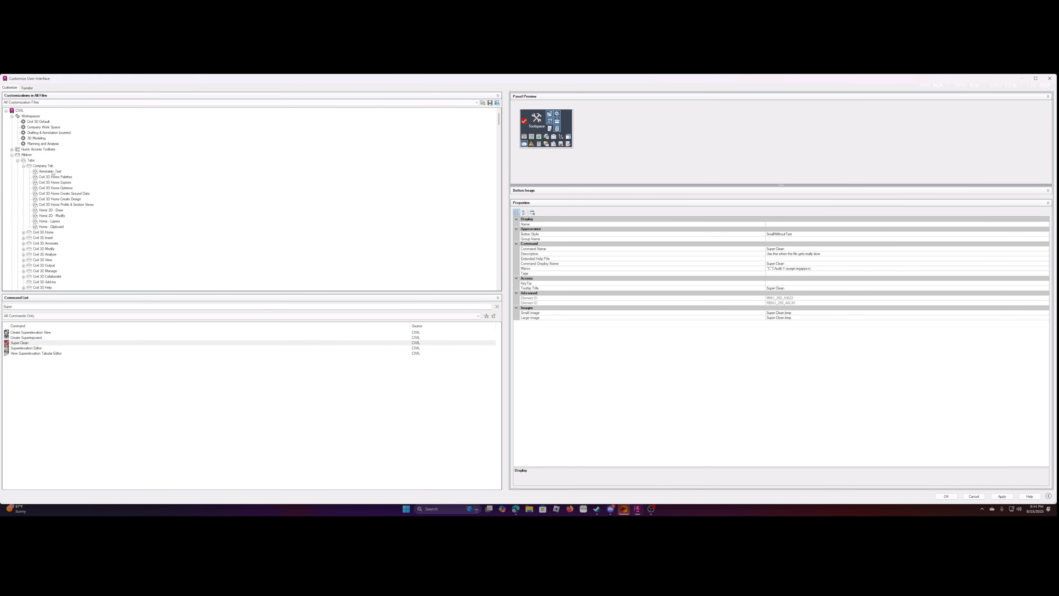
pyautogui.click(57, 176)
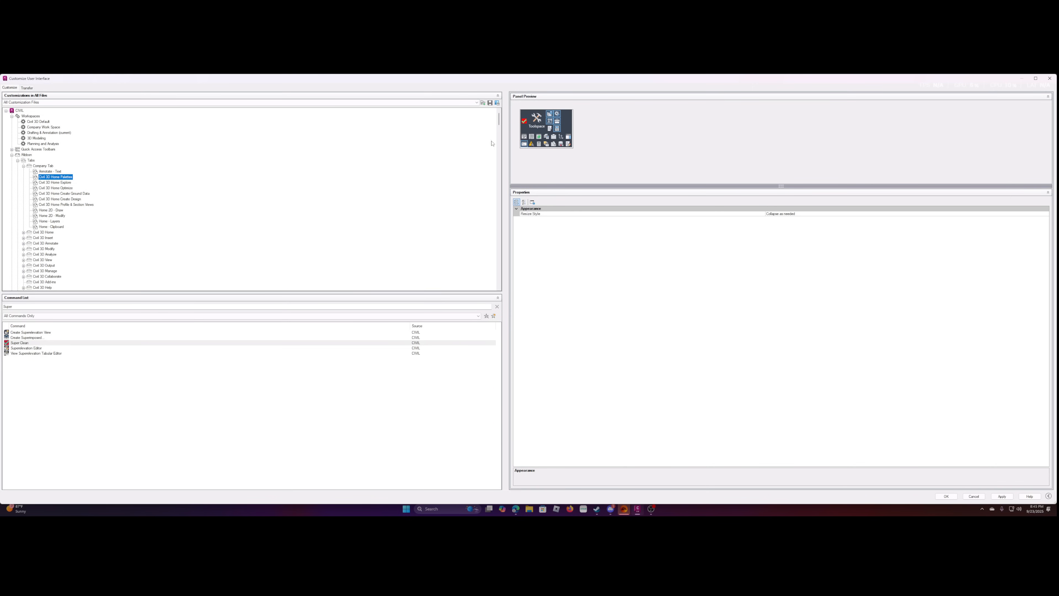
# Set the button style of Super Clean in Row 1 of Civil 3D Home Palettes to SmallWithText and save the customization.
pyautogui.scroll(-10, 58, 202)
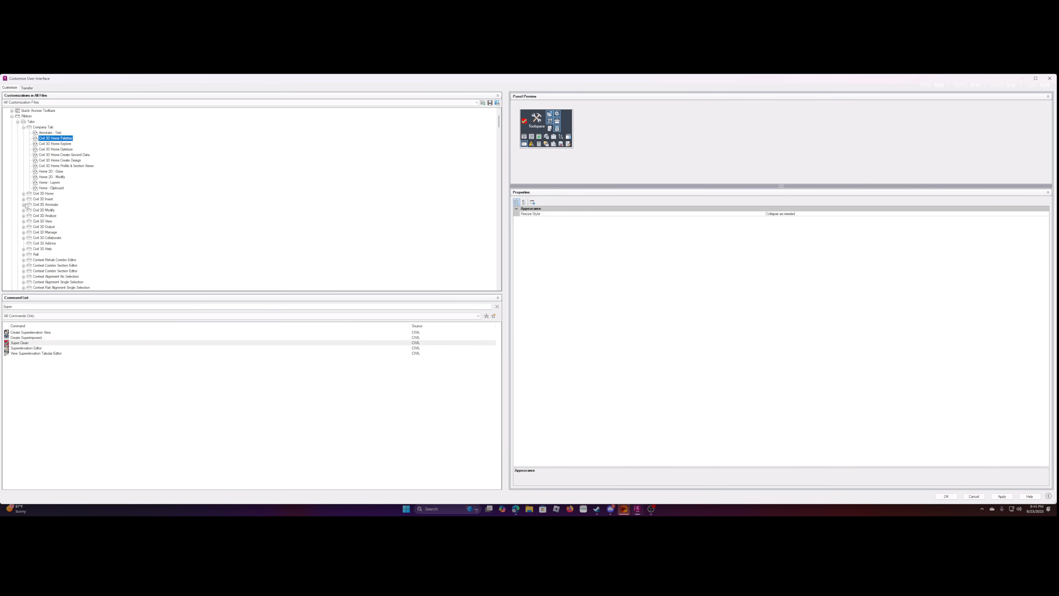
pyautogui.scroll(-15, 62, 201)
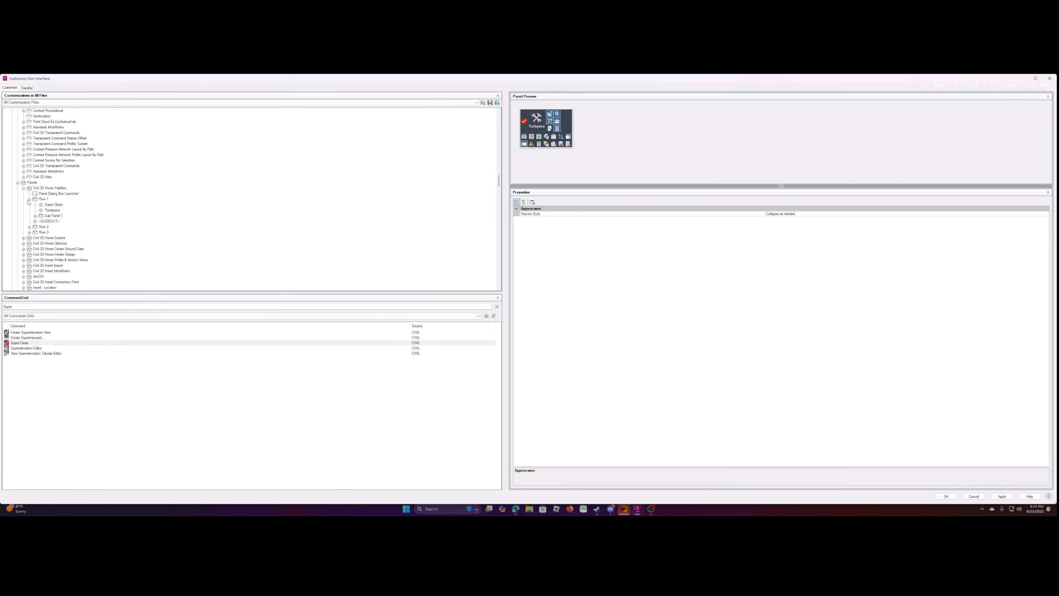
pyautogui.click(54, 204)
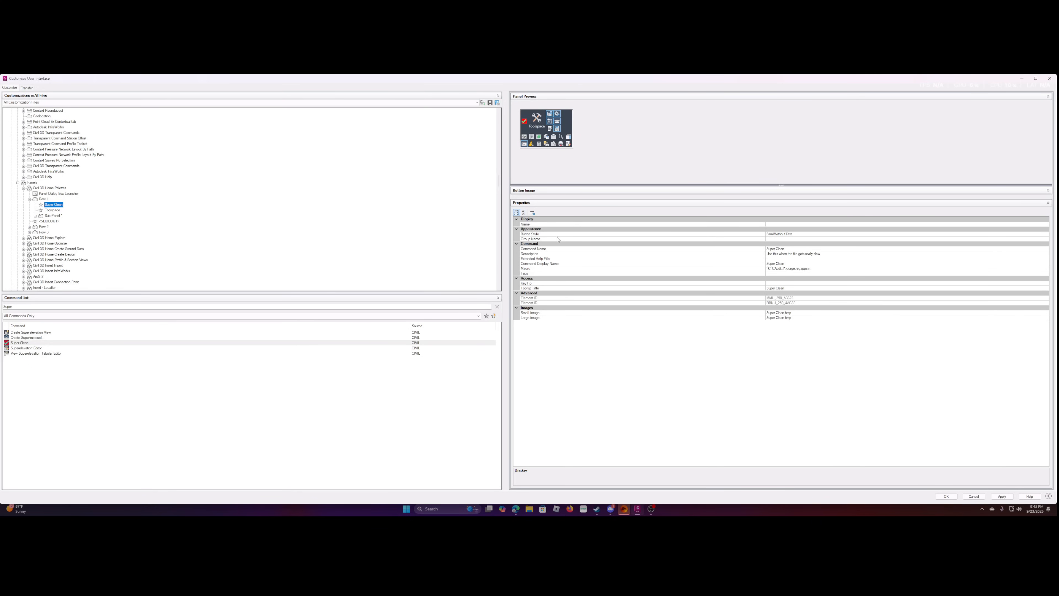
pyautogui.click(781, 234)
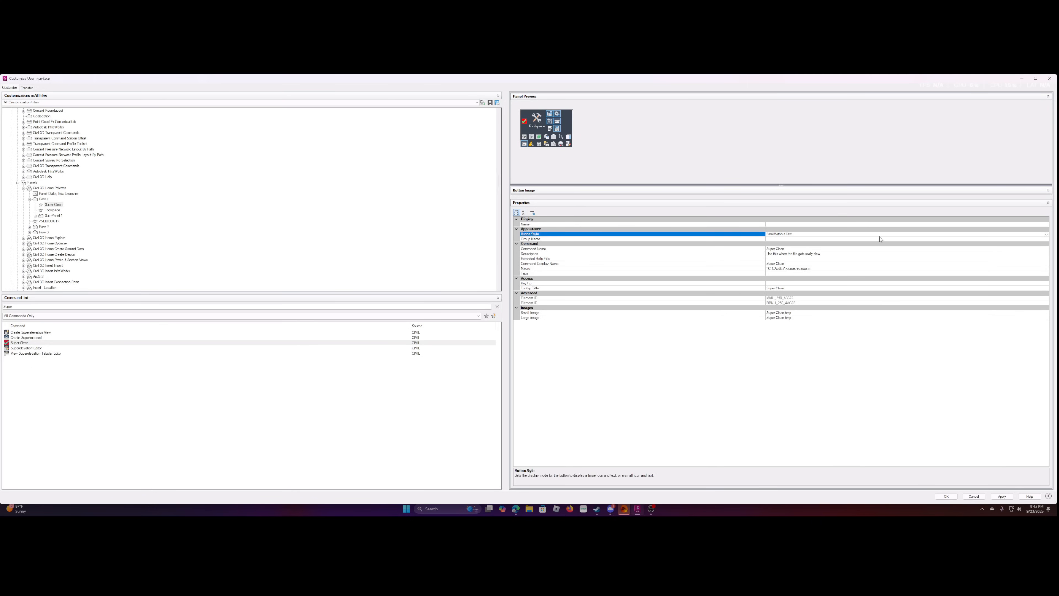
pyautogui.click(1046, 235)
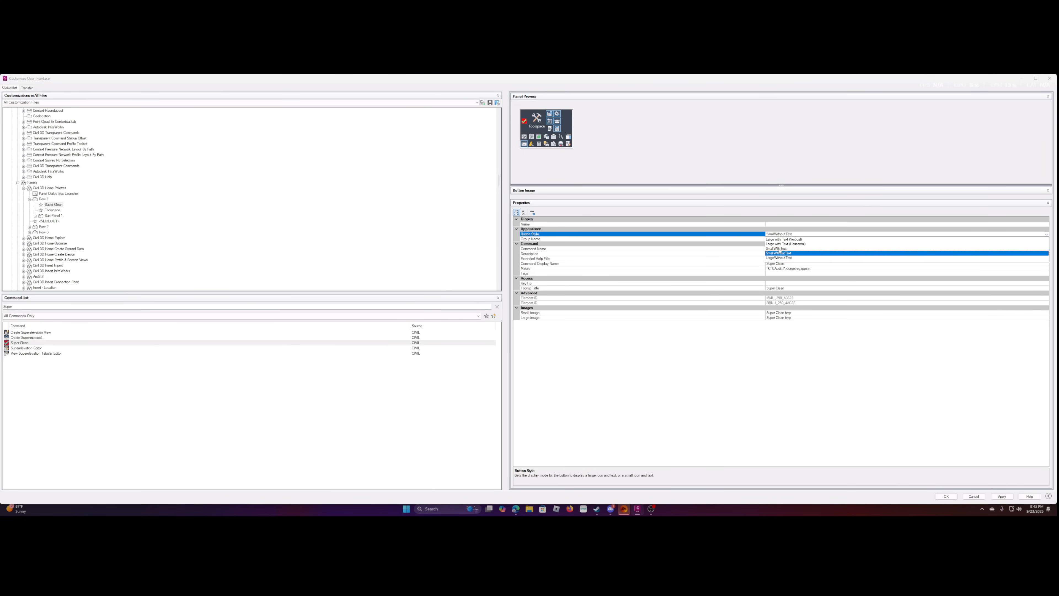
pyautogui.click(777, 249)
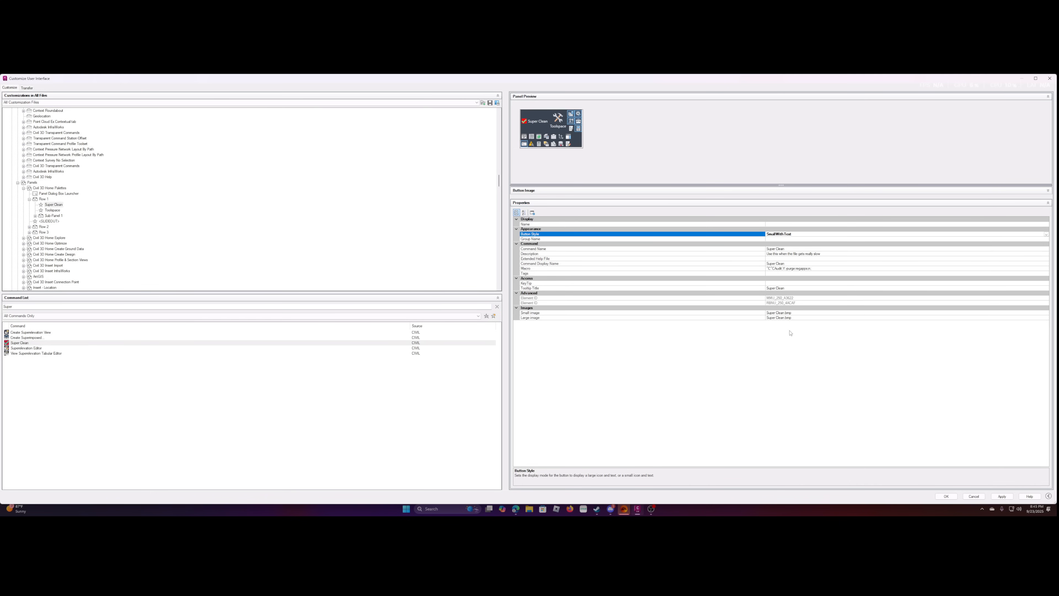
pyautogui.click(1001, 495)
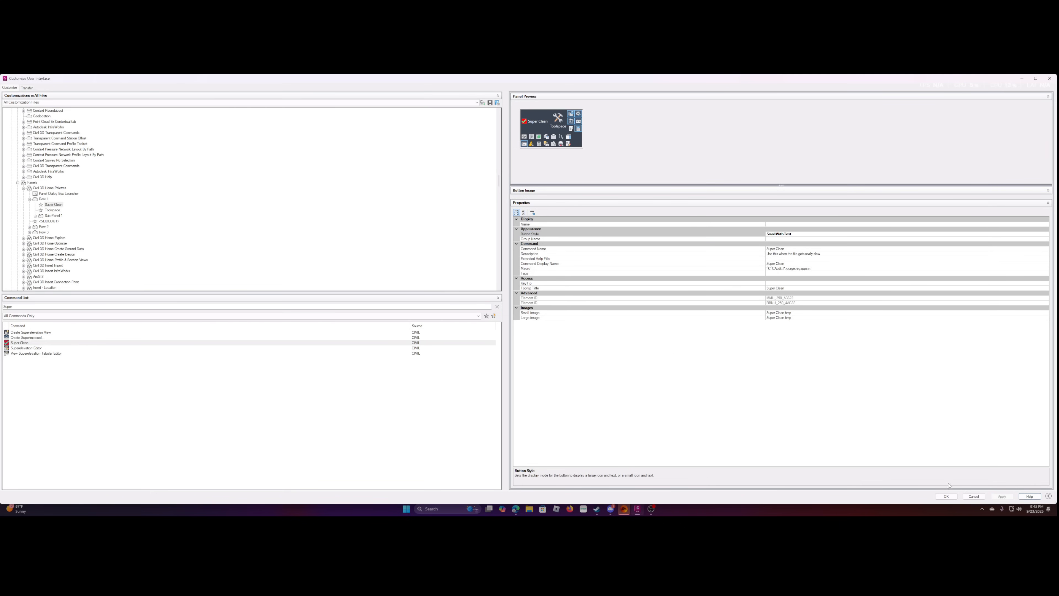
pyautogui.click(945, 496)
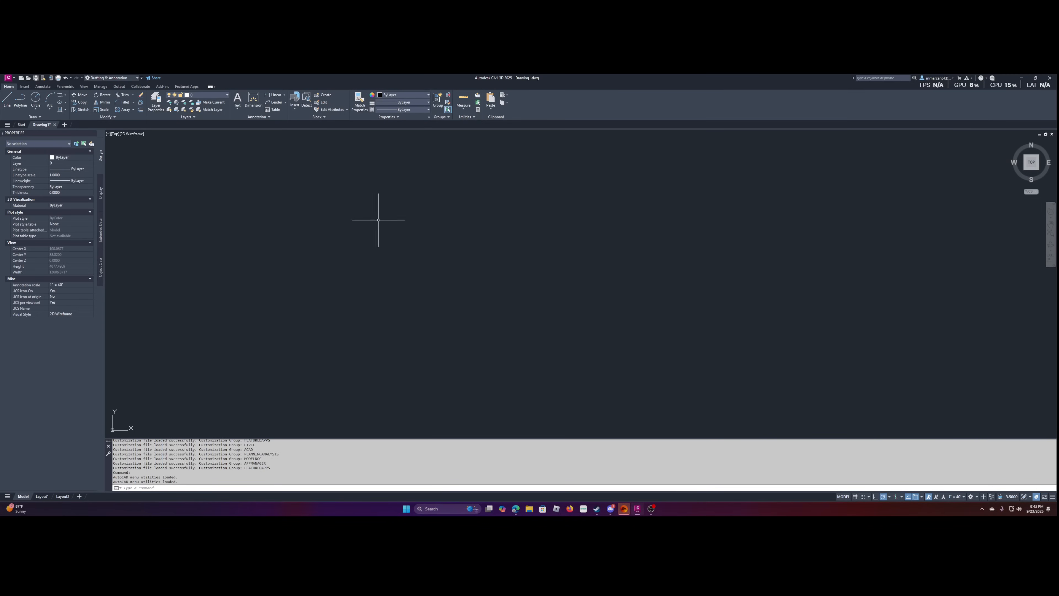
# Reopen the interface customization and include the Company Tab among the ribbon tabs of the Company Work Space workspace.
pyautogui.click(104, 78)
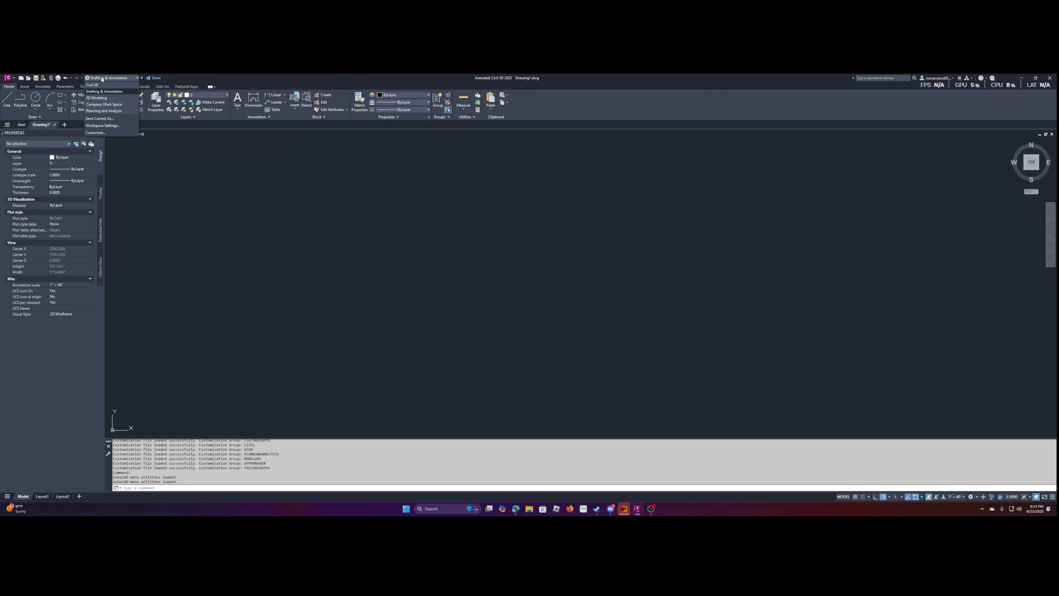
pyautogui.click(100, 133)
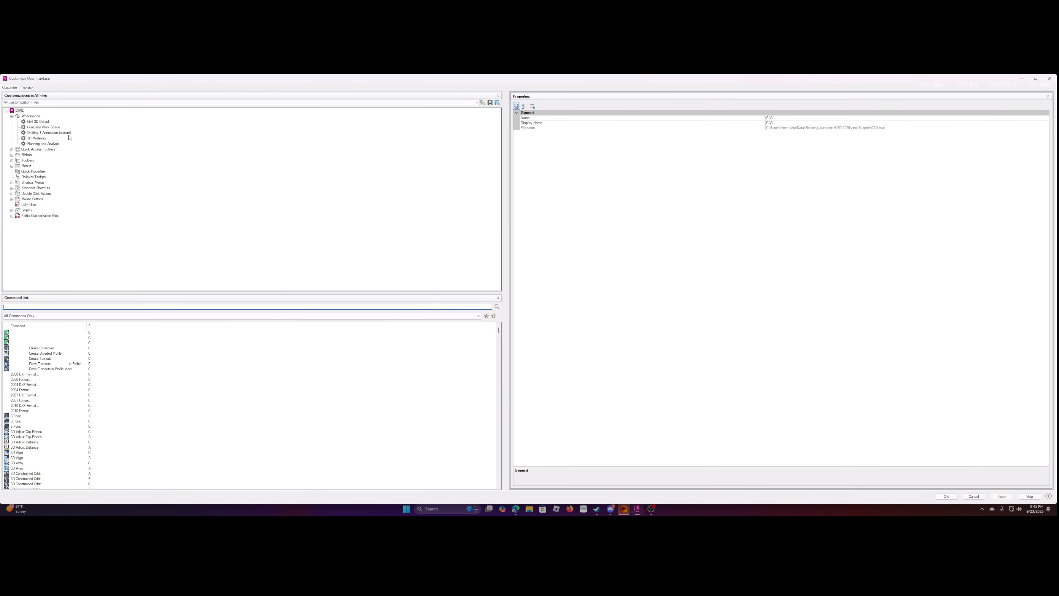
pyautogui.click(35, 127)
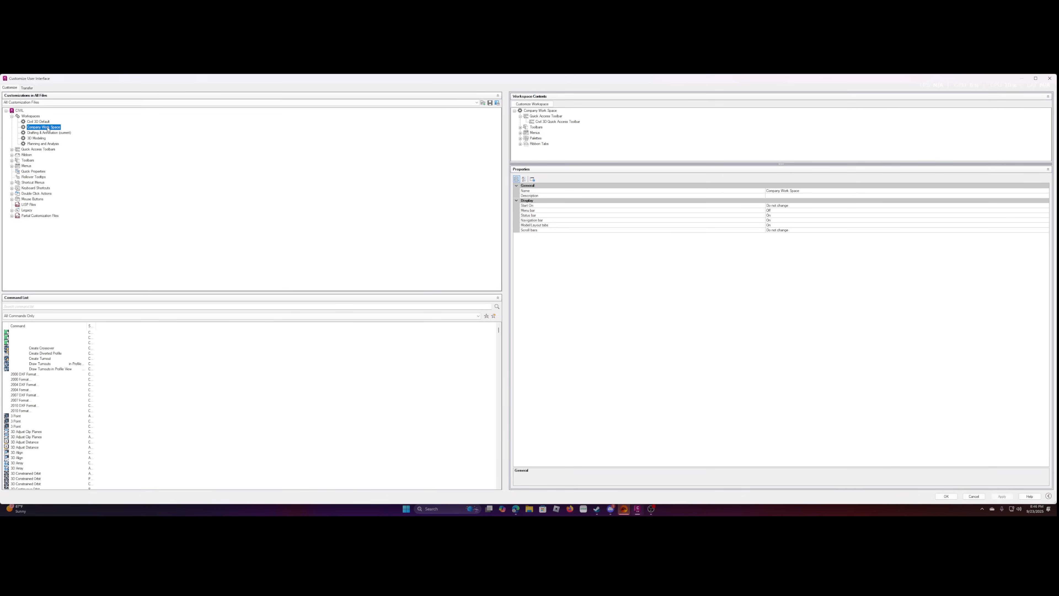
pyautogui.rightClick(47, 128)
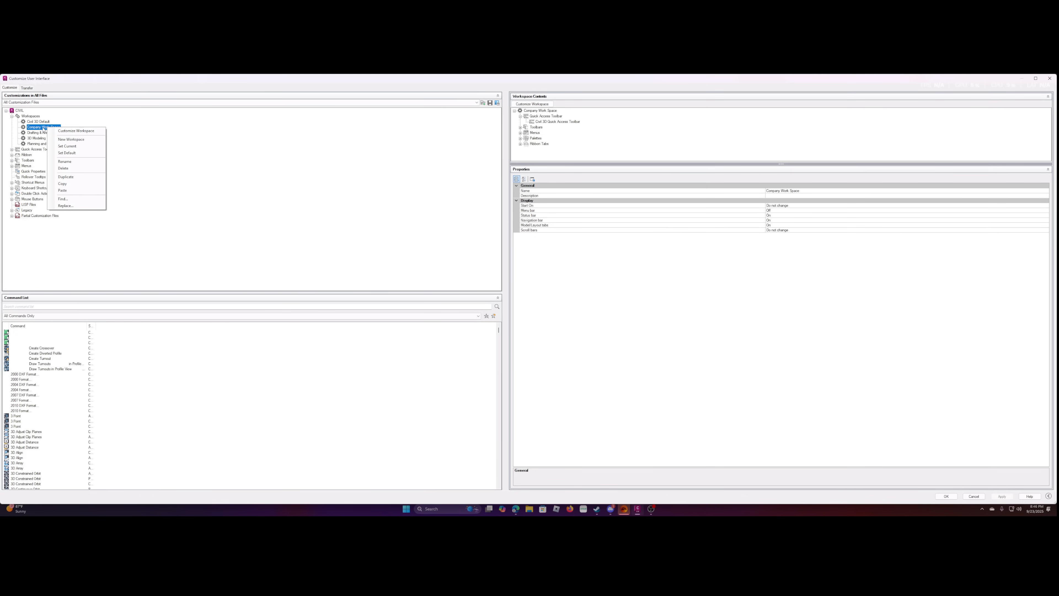
pyautogui.click(55, 127)
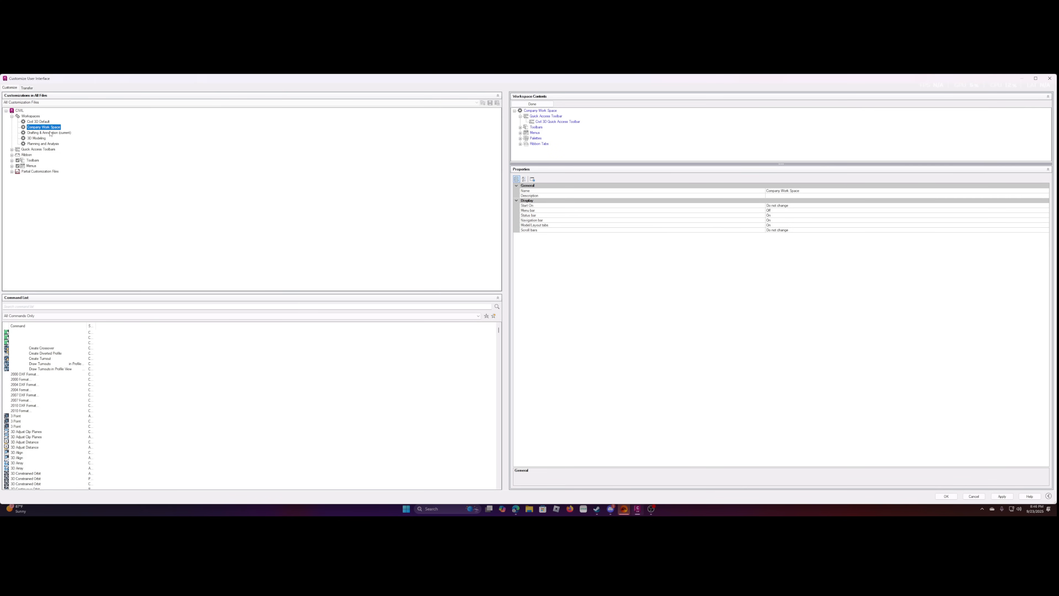
pyautogui.click(11, 150)
pyautogui.click(12, 161)
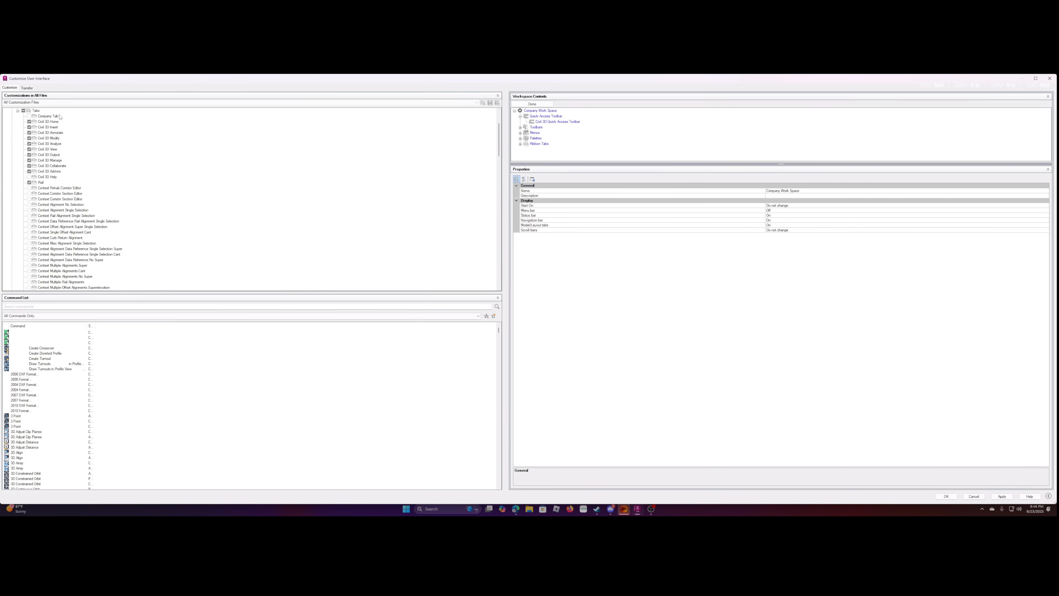
pyautogui.scroll(3, 34, 123)
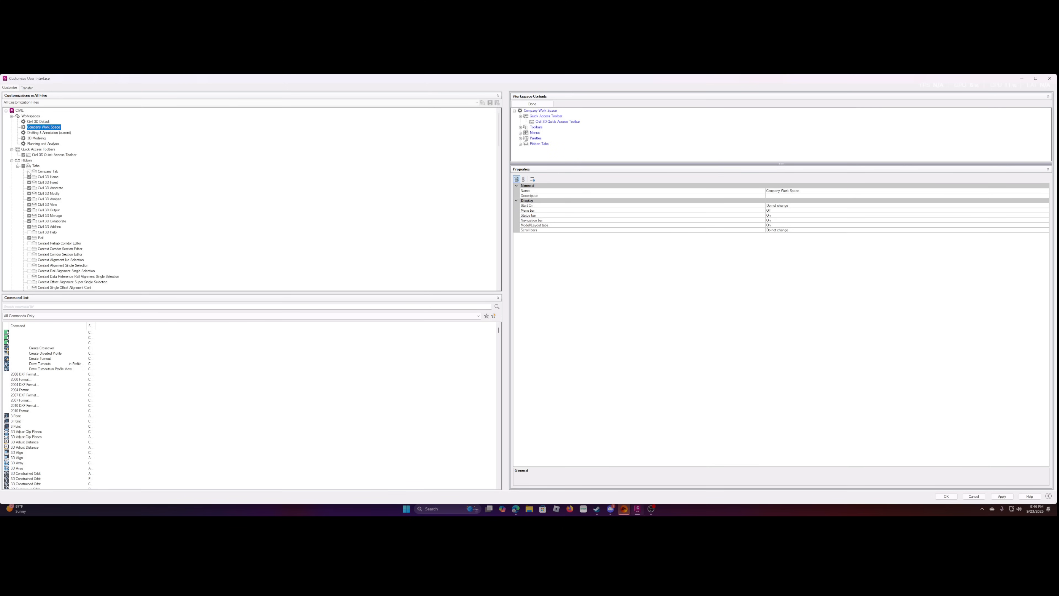
pyautogui.click(30, 172)
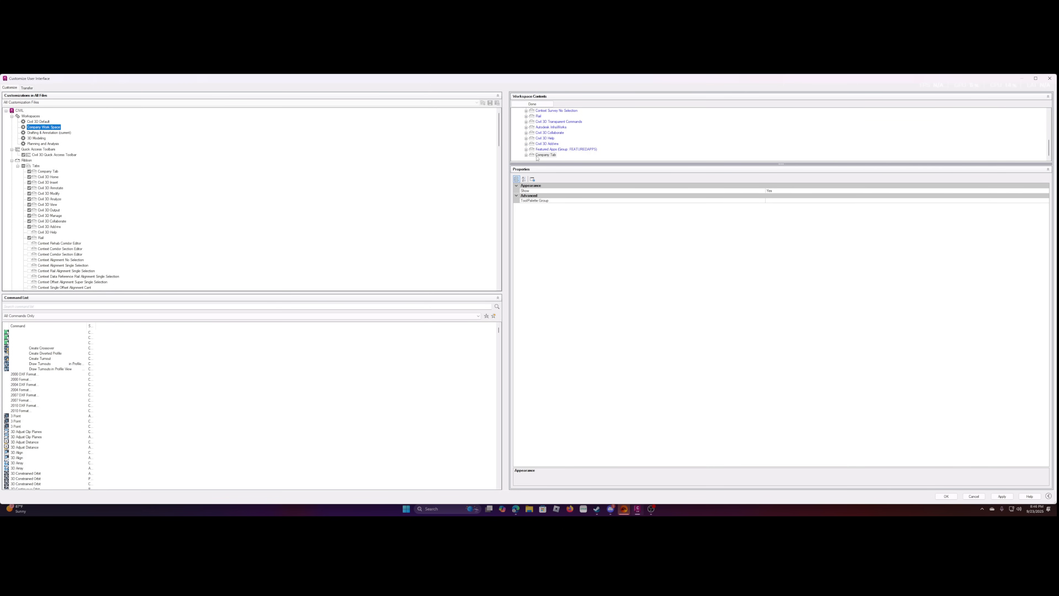
pyautogui.click(526, 155)
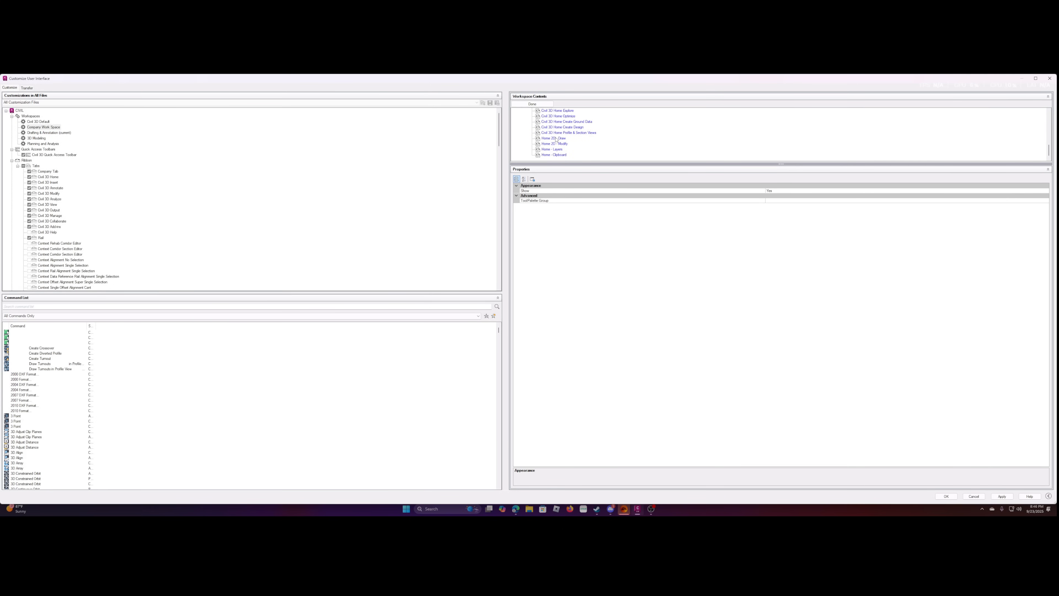
# Remove the Rail tab from the Company Work Space ribbon tabs, finish the workspace customization and close the editor.
pyautogui.scroll(-3, 552, 133)
pyautogui.scroll(-20, 38, 180)
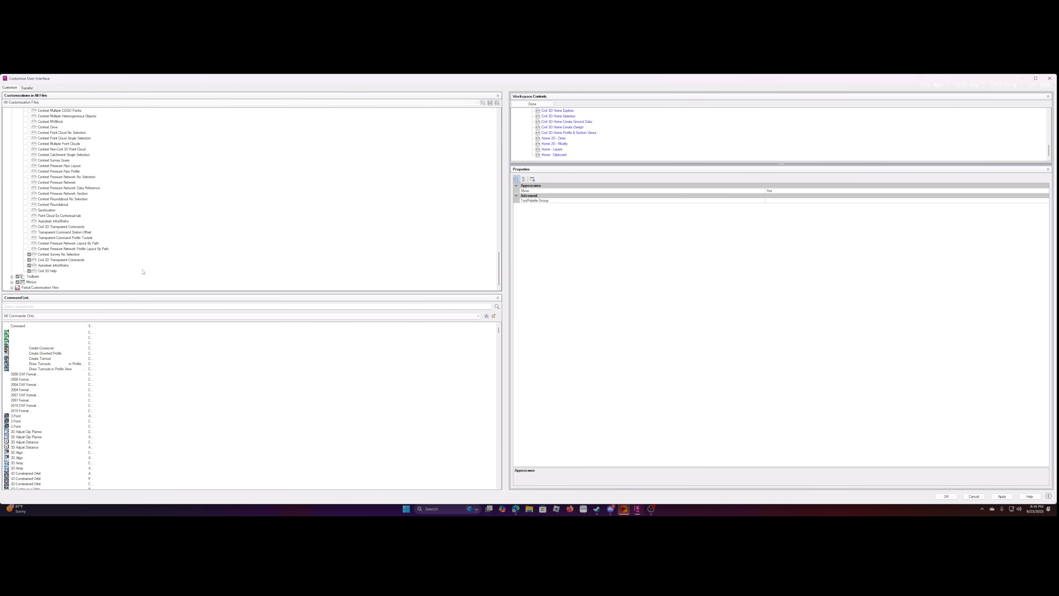
pyautogui.scroll(20, 129, 263)
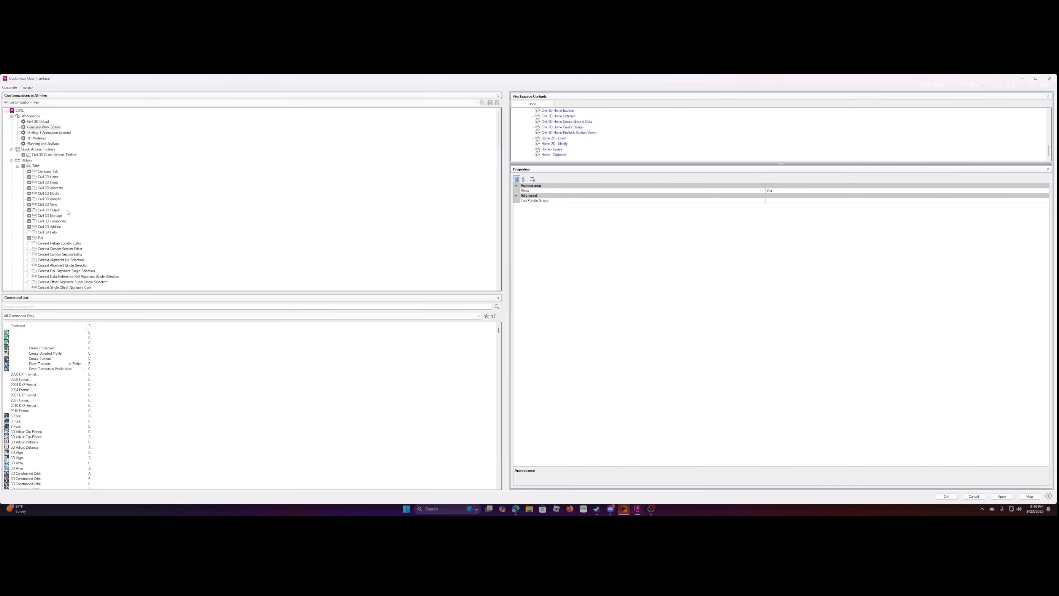
pyautogui.click(29, 238)
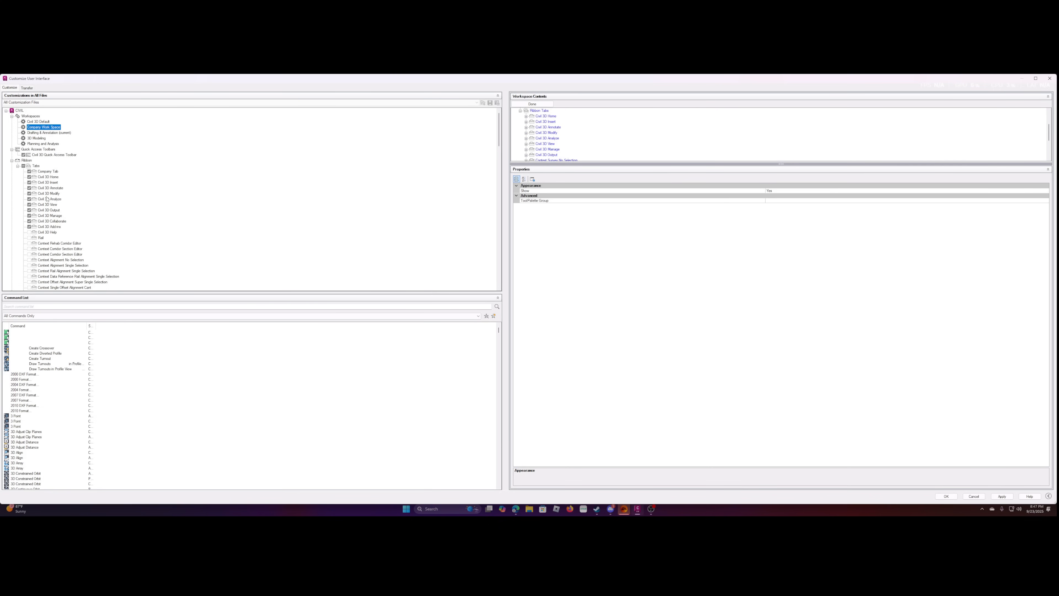
pyautogui.click(526, 117)
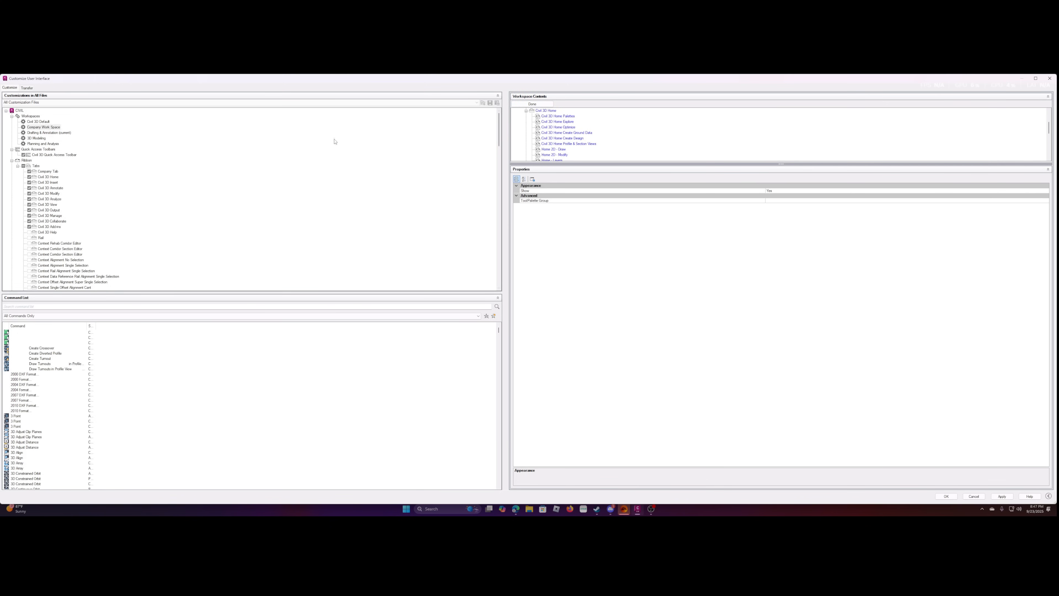
pyautogui.click(528, 105)
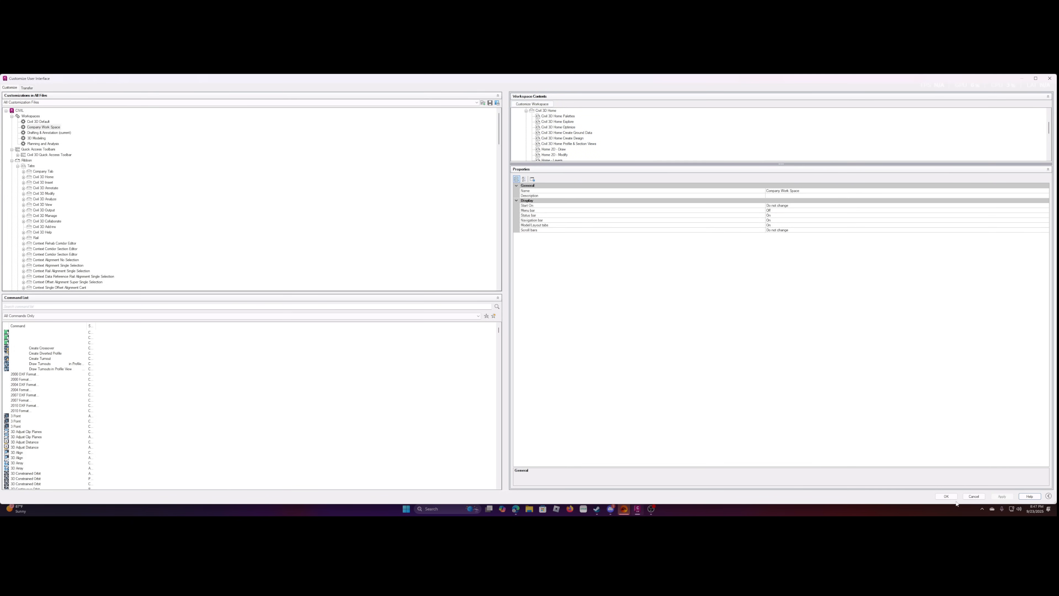
pyautogui.click(945, 496)
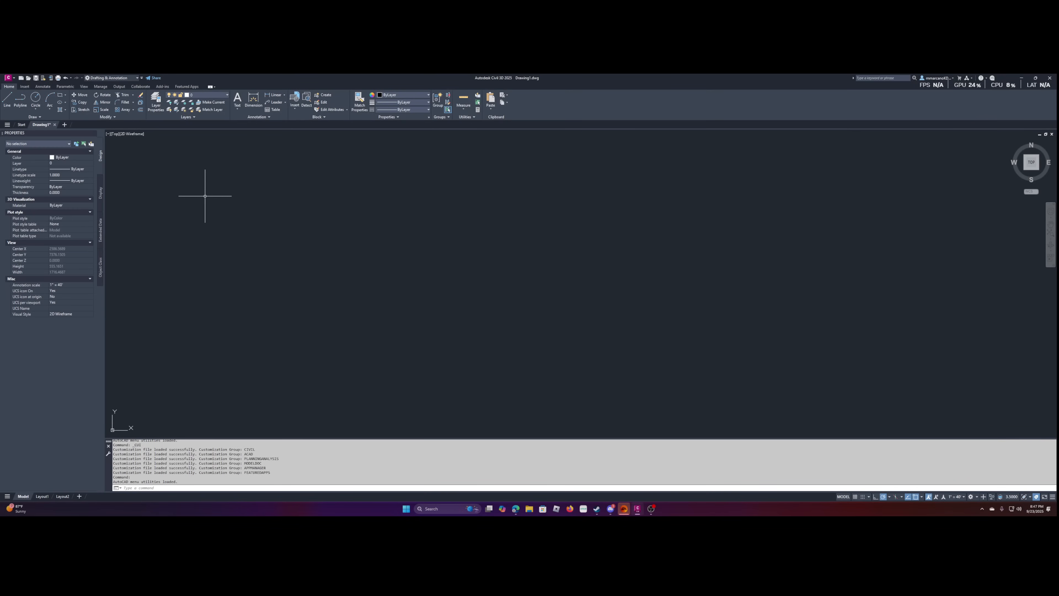
# Switch the workspace to Company Work Space and run Super Clean from the Company Tab.
pyautogui.click(110, 78)
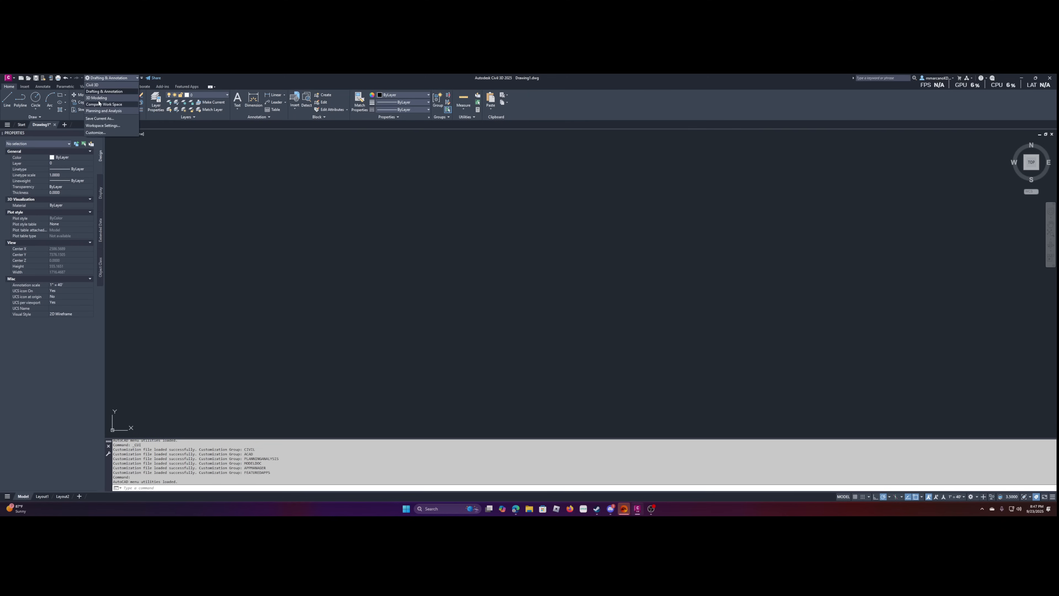
pyautogui.click(107, 104)
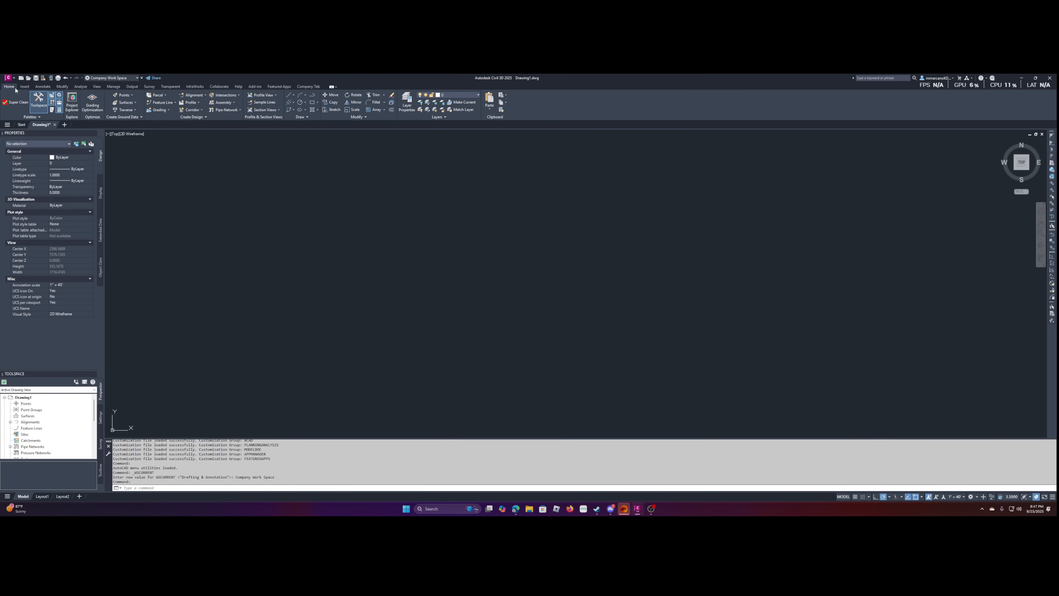
pyautogui.click(313, 87)
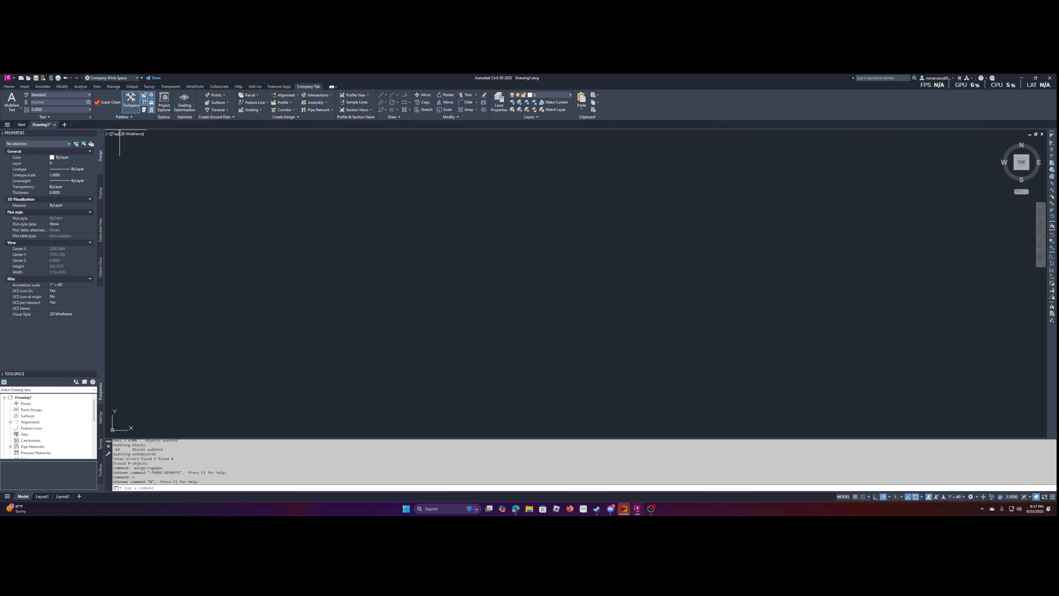
# Examine the command history of the Super Clean run, checking the audit response, the error totals and the purge regapps lines.
pyautogui.scroll(3, 153, 461)
pyautogui.scroll(1, 144, 459)
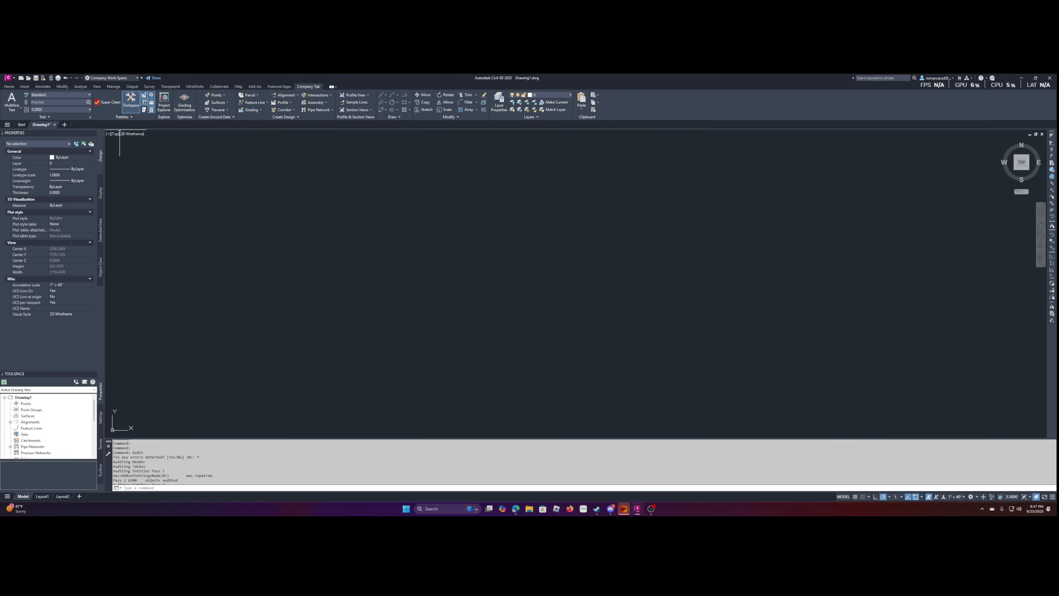
pyautogui.doubleClick(137, 452)
pyautogui.scroll(-1, 183, 454)
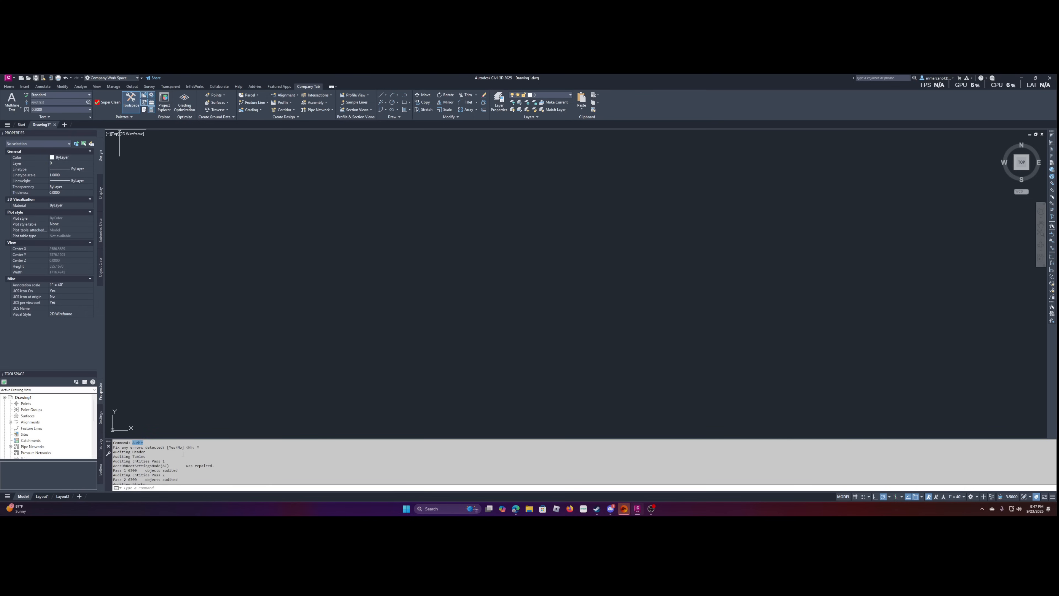
pyautogui.doubleClick(198, 446)
pyautogui.scroll(-3, 184, 459)
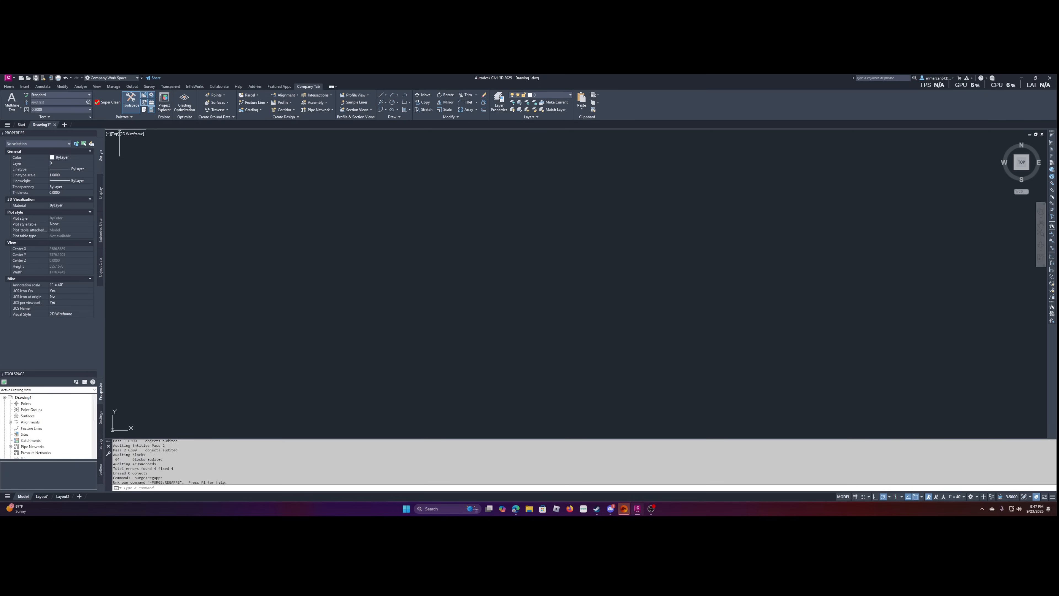
pyautogui.moveTo(150, 458); pyautogui.dragTo(186, 458)
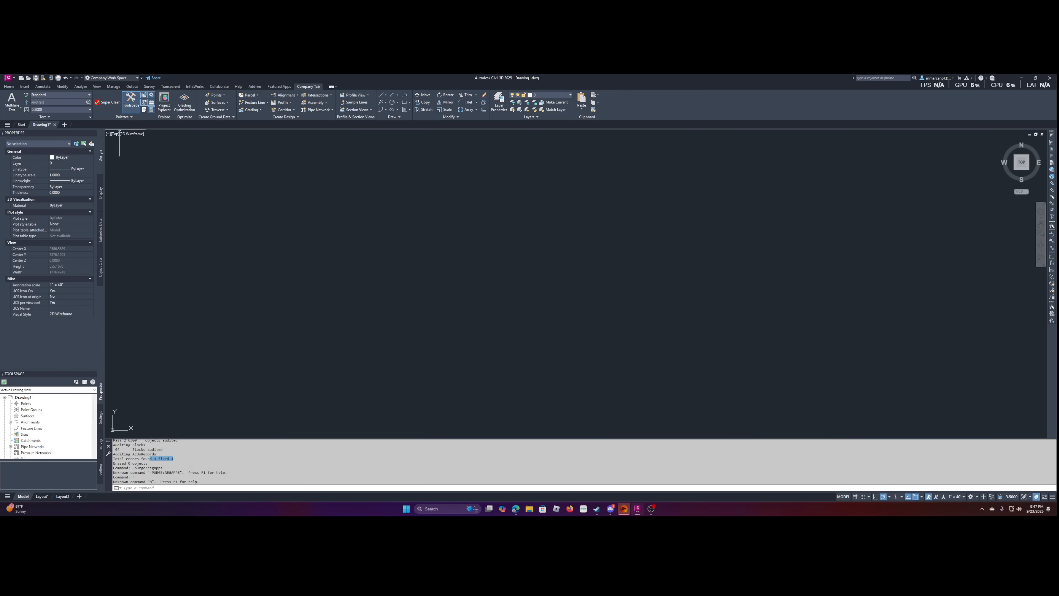
pyautogui.click(168, 458)
pyautogui.moveTo(118, 467); pyautogui.dragTo(144, 468)
pyautogui.doubleClick(150, 467)
pyautogui.tripleClick(165, 472)
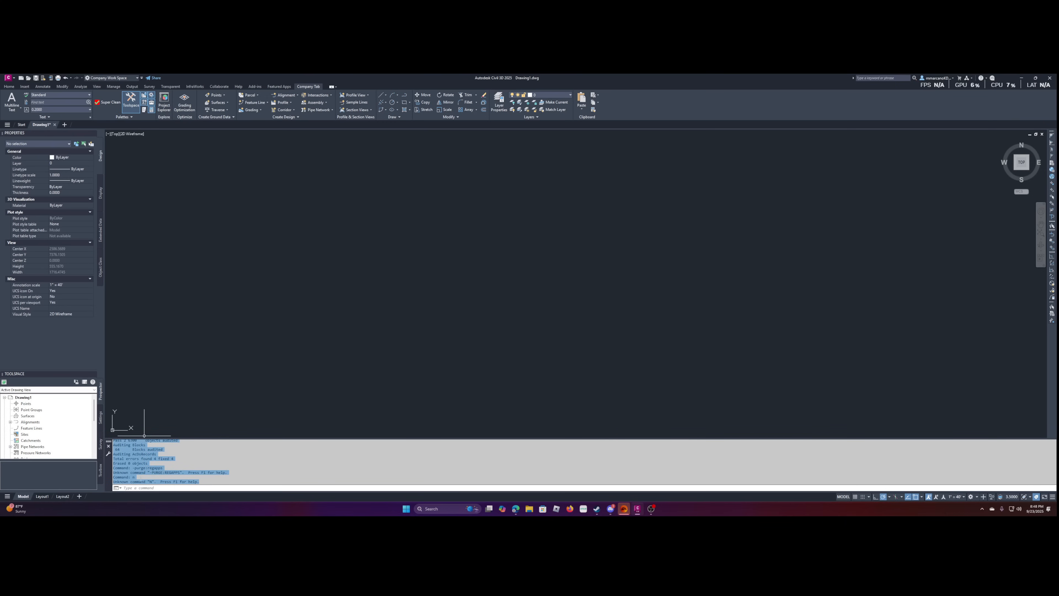
pyautogui.click(140, 476)
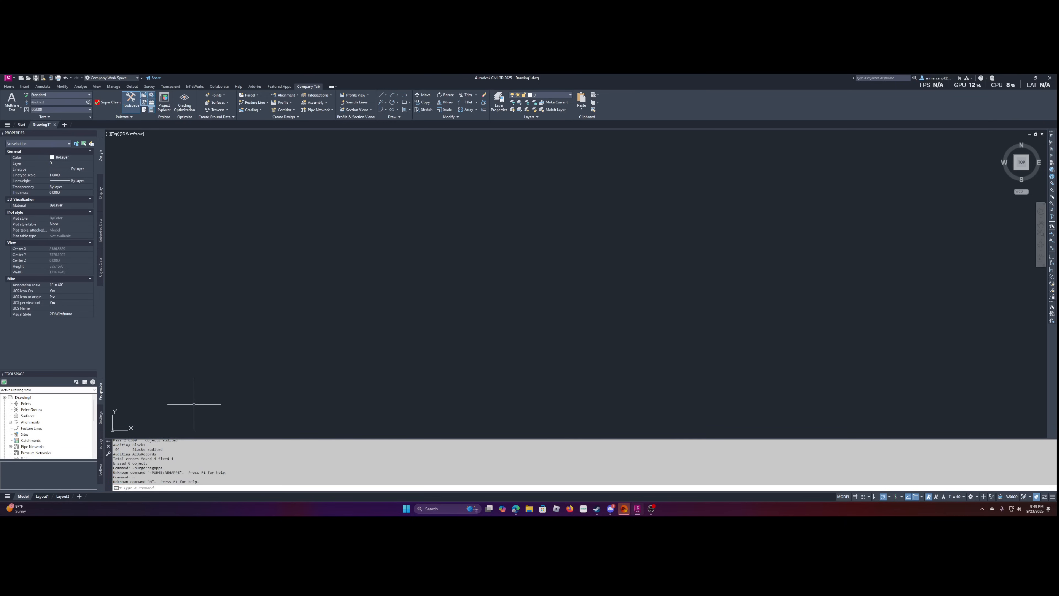
# Step through the -PURGE prompts for Regapps, accept all names, and cancel at the question about verifying each name.
pyautogui.write('-PURGE')
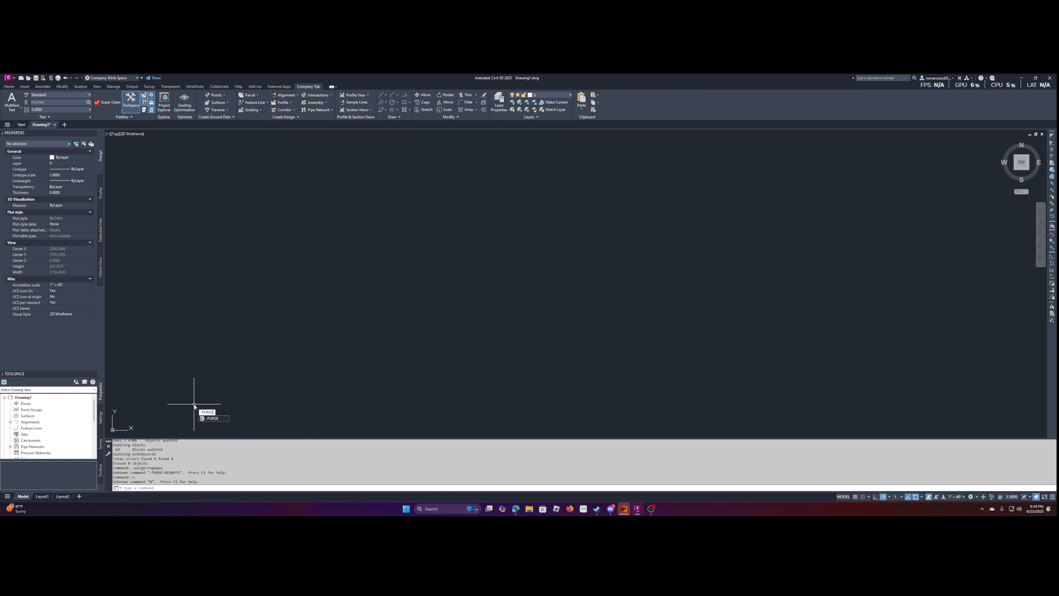
pyautogui.press('Return')
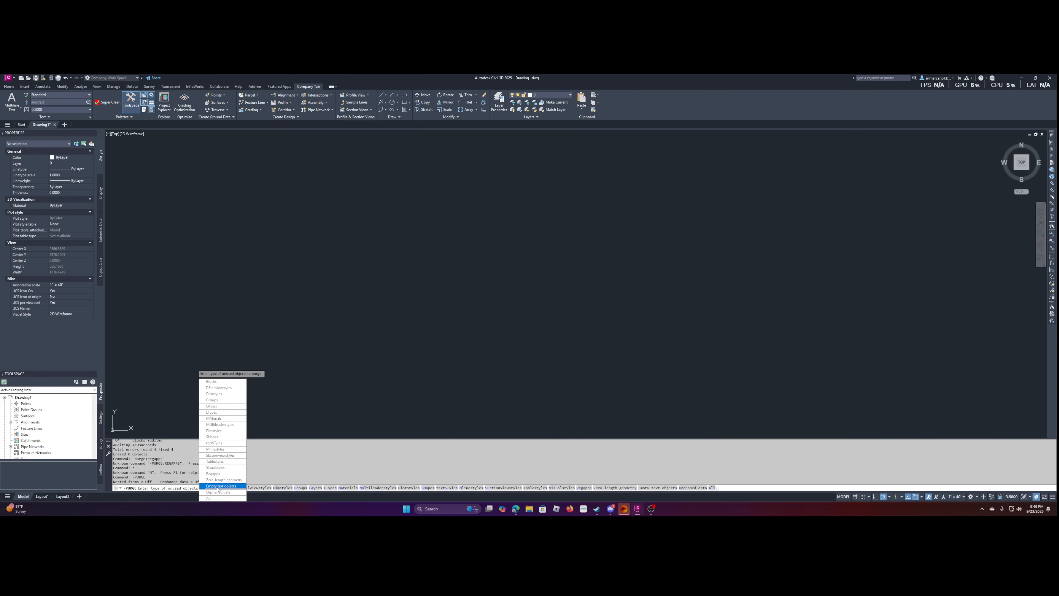
pyautogui.click(213, 473)
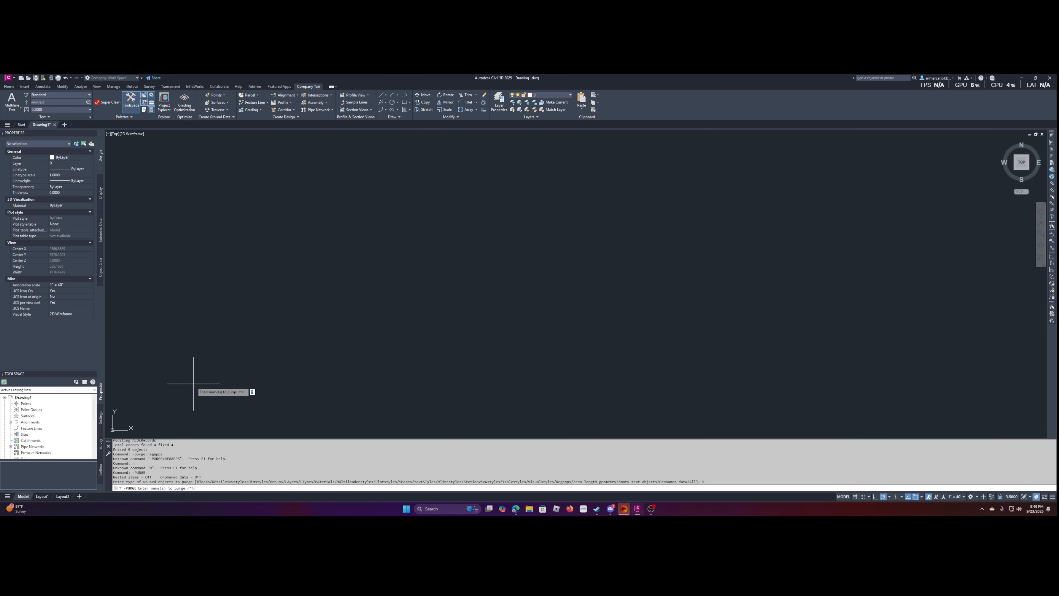
pyautogui.press('Return')
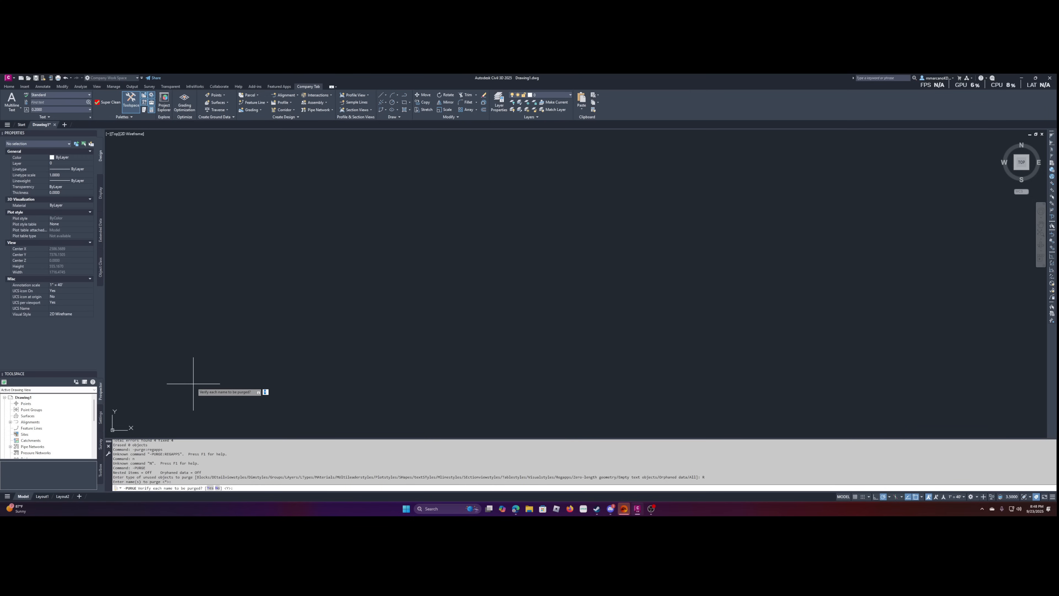
pyautogui.press('Escape')
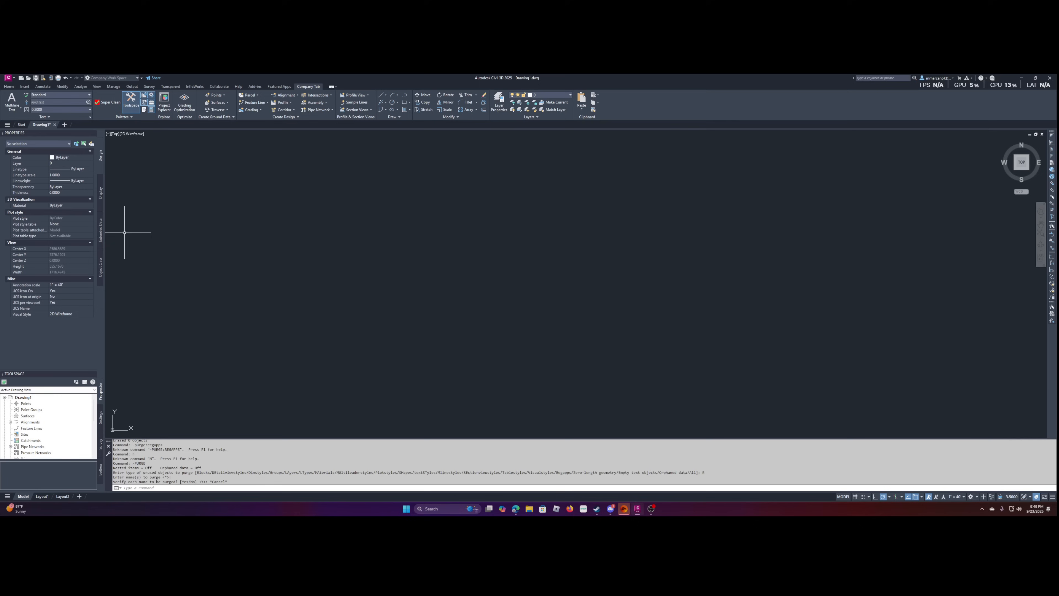
# Reopen the interface customization, filter the command list by "super" and select the Super Clean command.
pyautogui.click(137, 78)
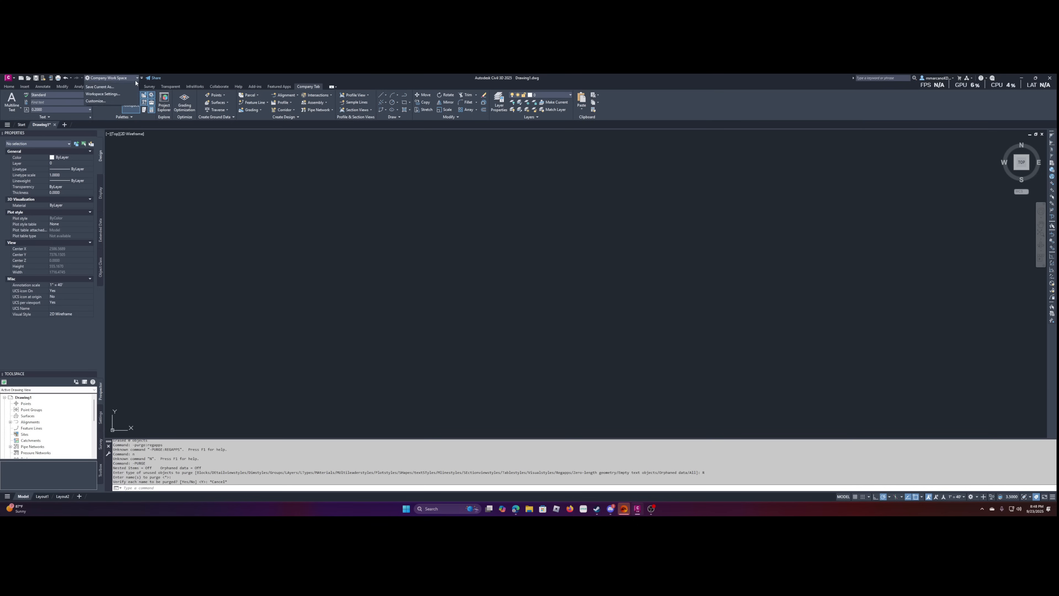
pyautogui.click(106, 128)
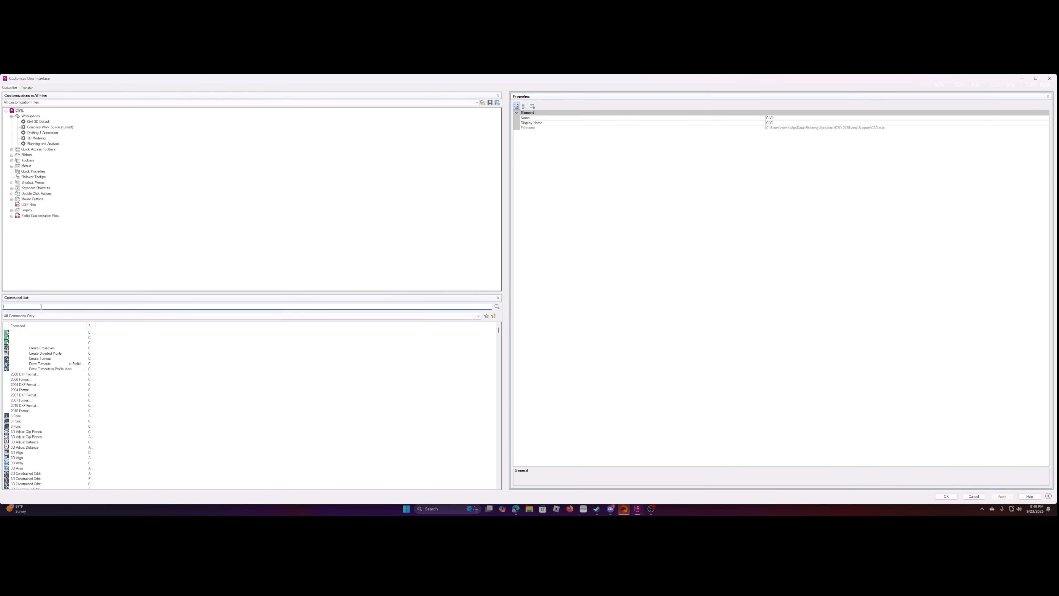
pyautogui.write('super')
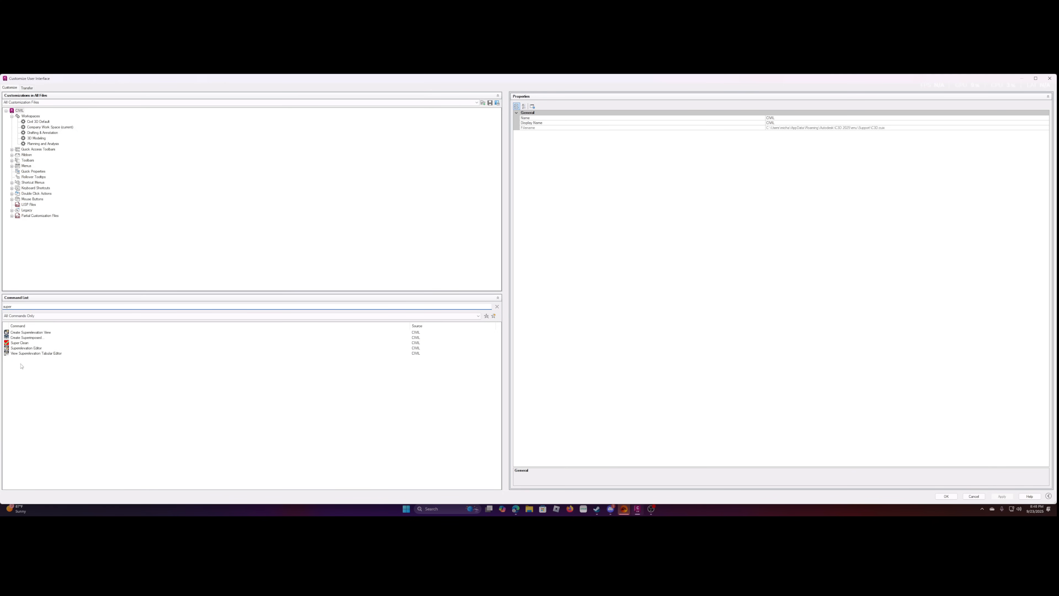
pyautogui.click(20, 342)
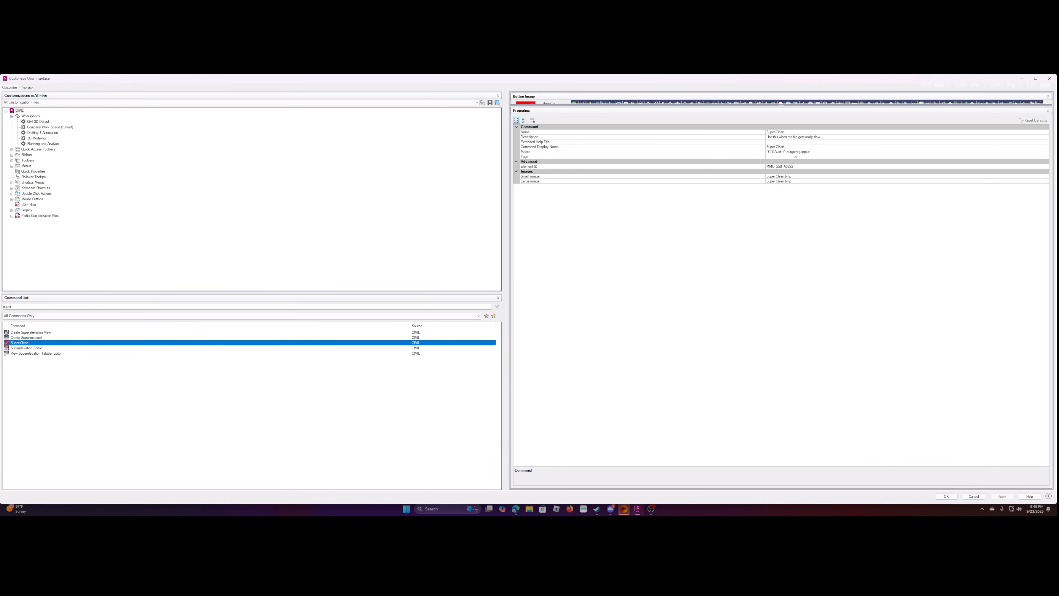
# Separate -purge and regapps with a semicolon in the Super Clean macro, then apply the change and close the editor.
pyautogui.click(797, 152)
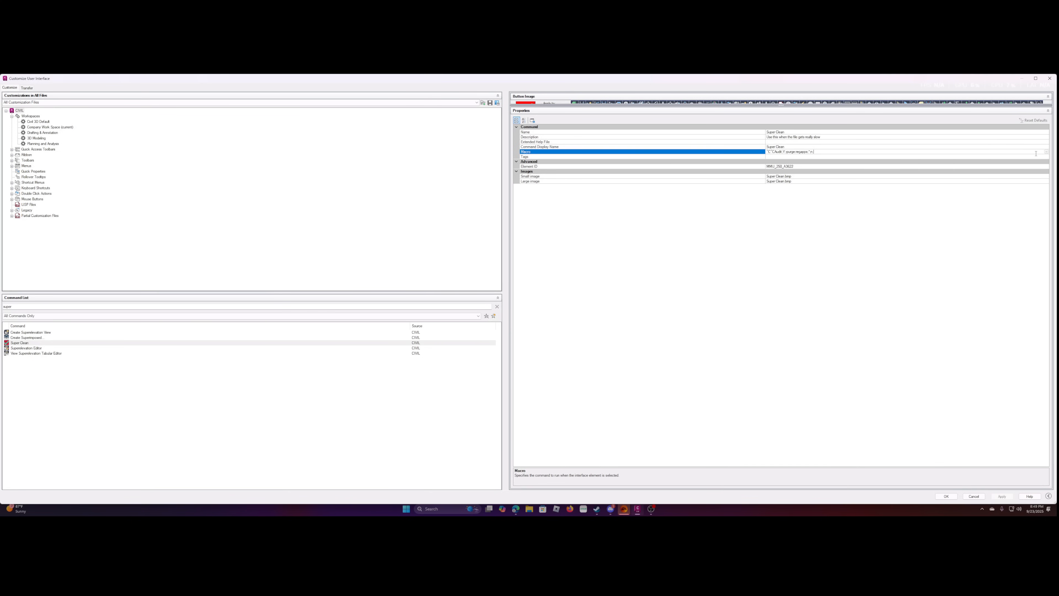
pyautogui.click(1045, 152)
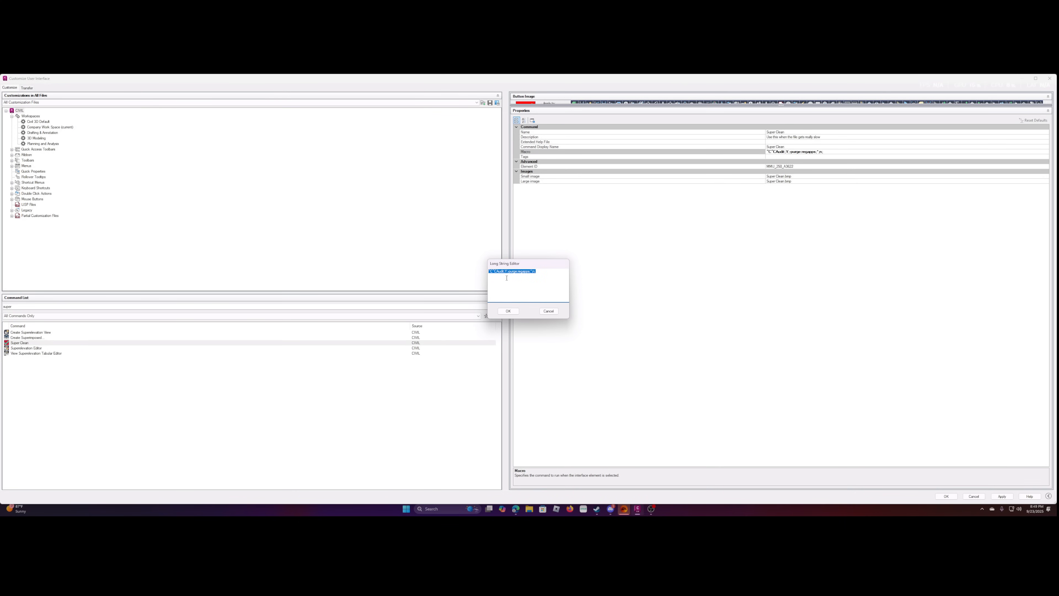
pyautogui.moveTo(499, 271); pyautogui.dragTo(501, 273)
pyautogui.moveTo(570, 311); pyautogui.dragTo(672, 311)
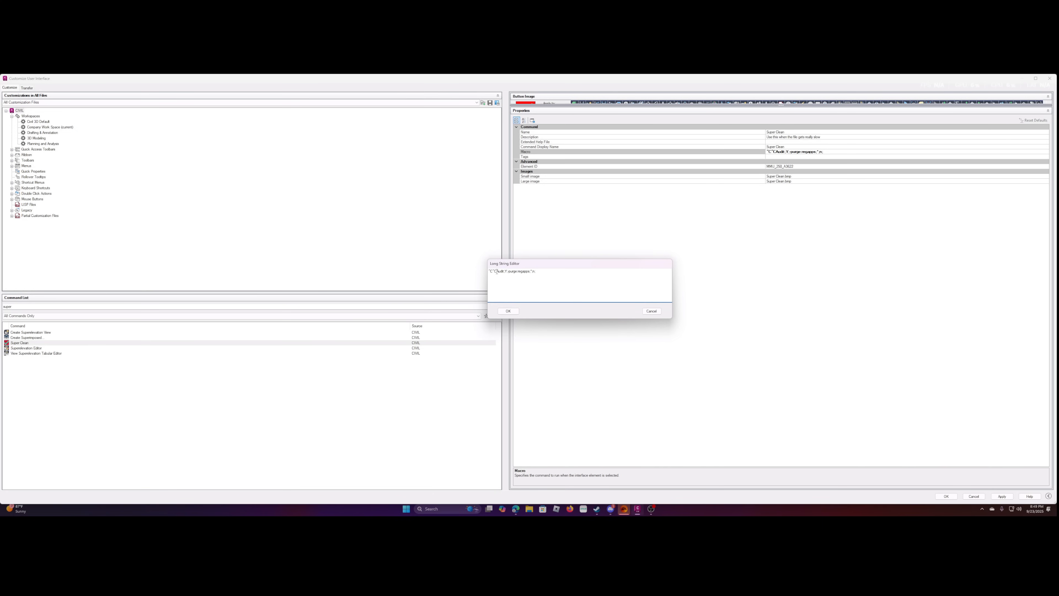
pyautogui.moveTo(496, 272); pyautogui.dragTo(520, 276)
pyautogui.click(524, 274)
pyautogui.click(507, 310)
pyautogui.click(1002, 496)
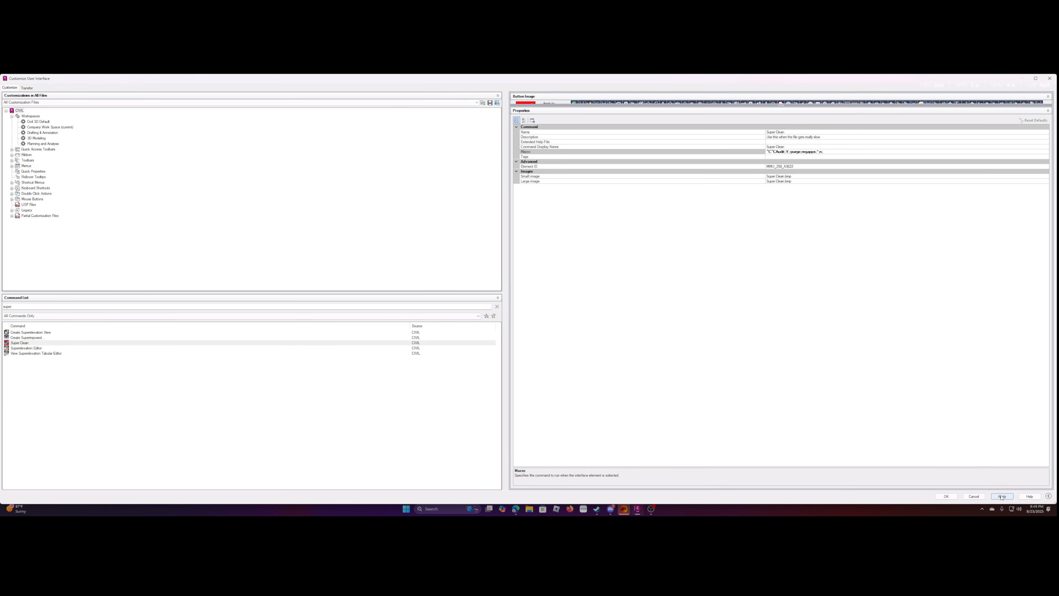
pyautogui.click(946, 495)
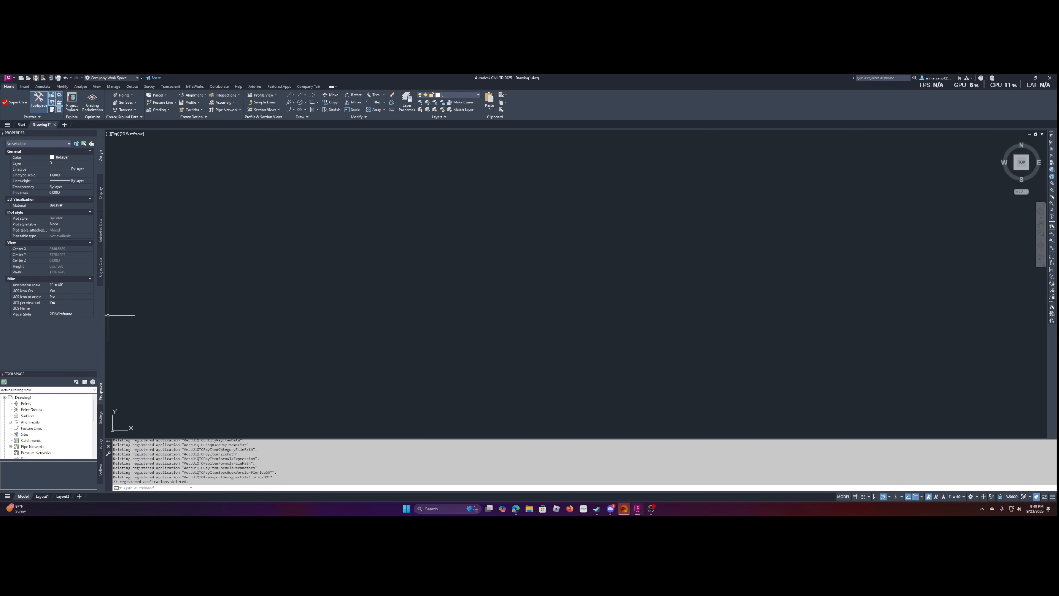
# Review the Super Clean command history, checking the audit lines and the answers given to each purge prompt.
pyautogui.moveTo(190, 482); pyautogui.dragTo(245, 464)
pyautogui.scroll(10, 245, 464)
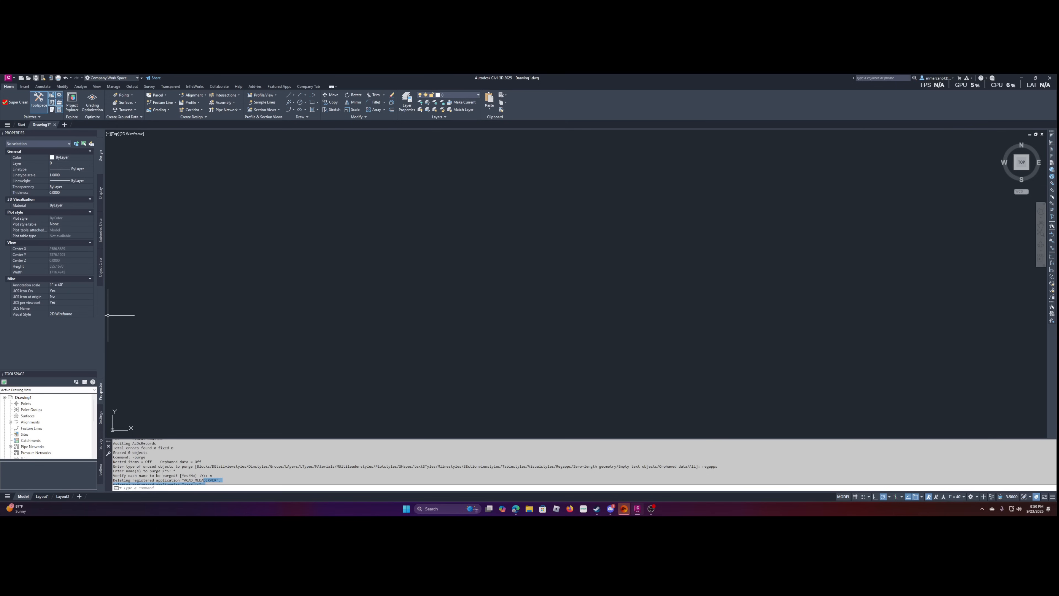
pyautogui.click(188, 474)
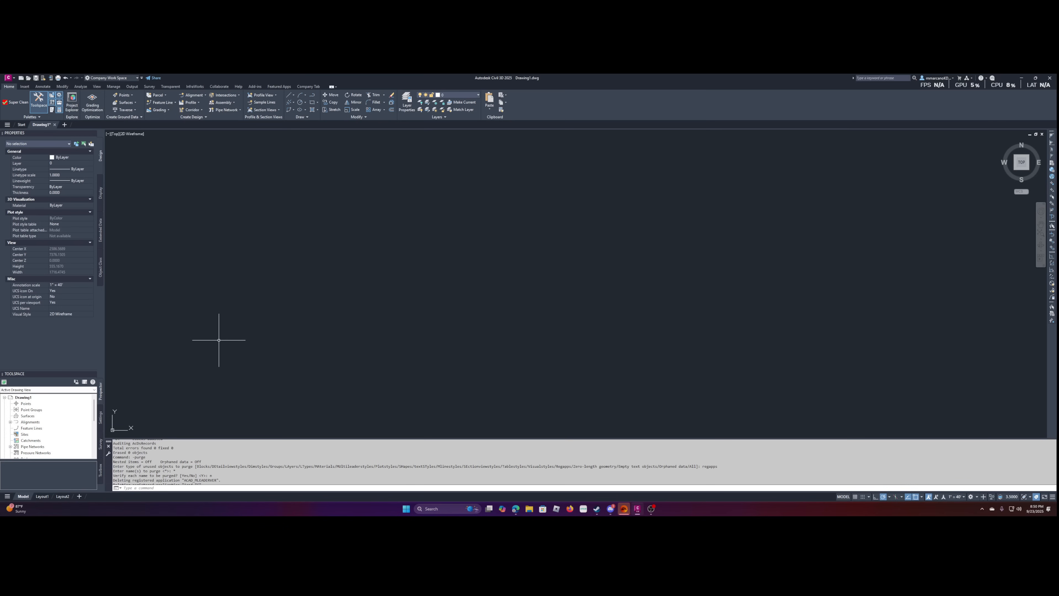
pyautogui.click(210, 489)
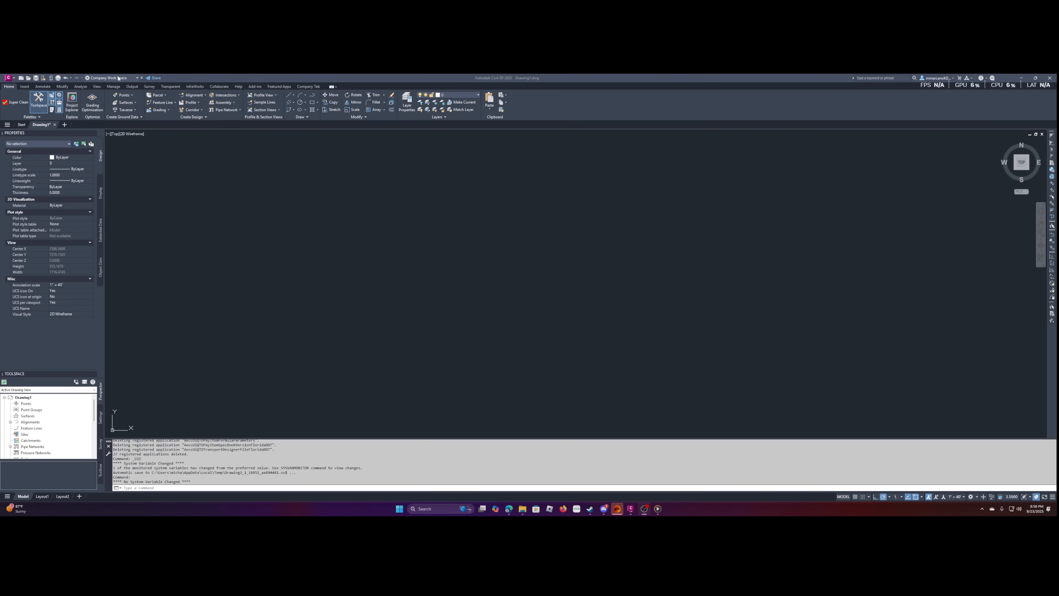
# Reopen the interface customization and set Company Work Space as the default workspace.
pyautogui.click(137, 79)
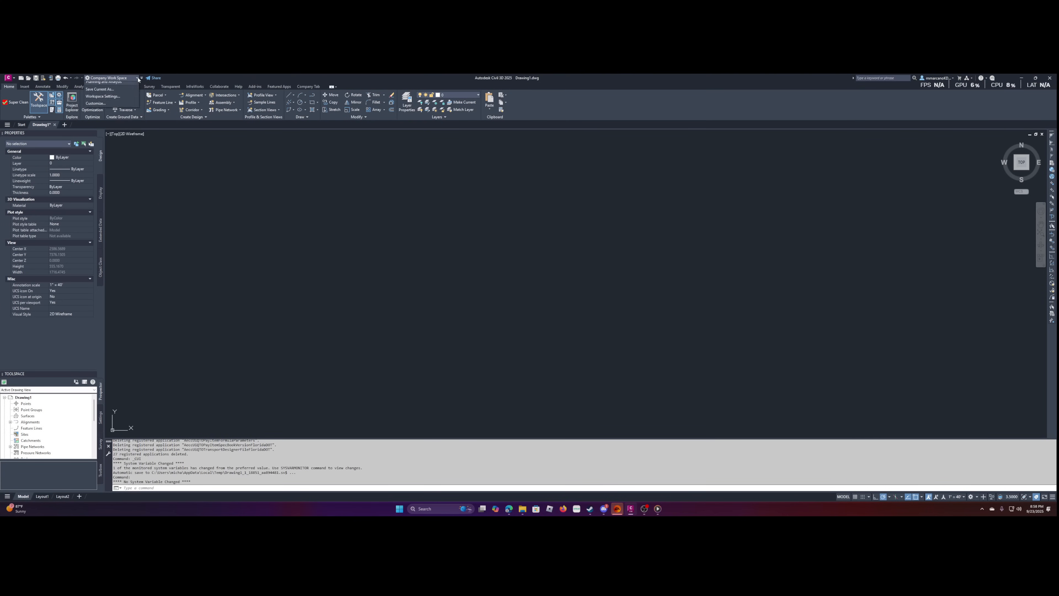
pyautogui.click(161, 143)
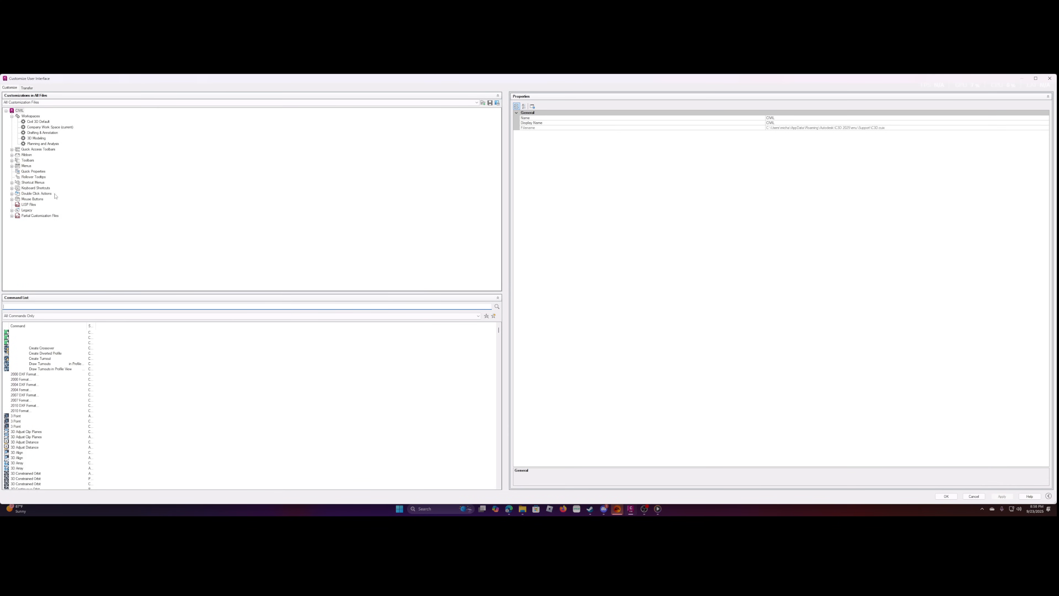
pyautogui.click(47, 127)
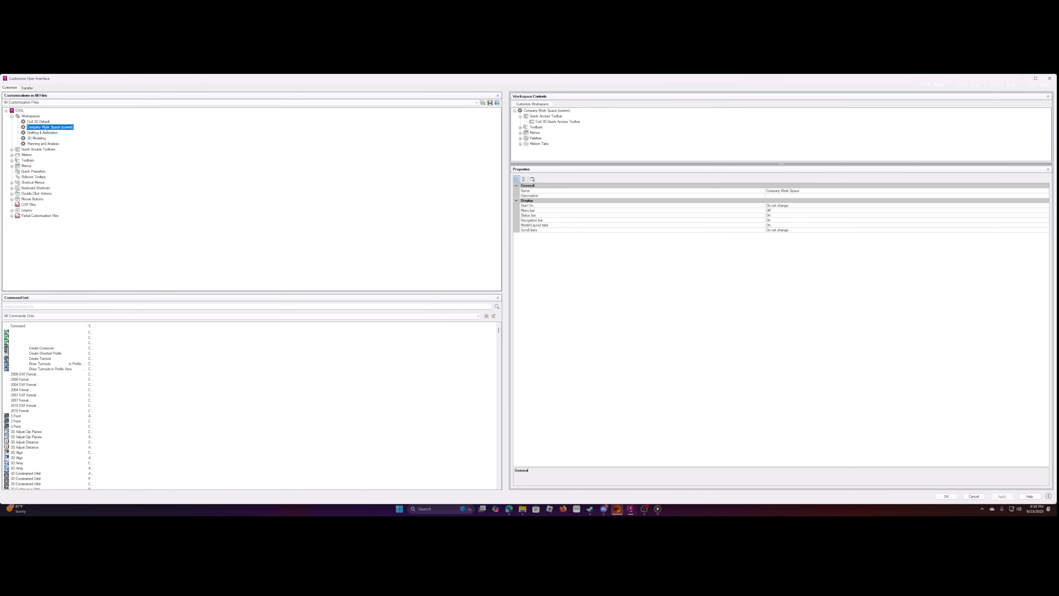
pyautogui.rightClick(58, 128)
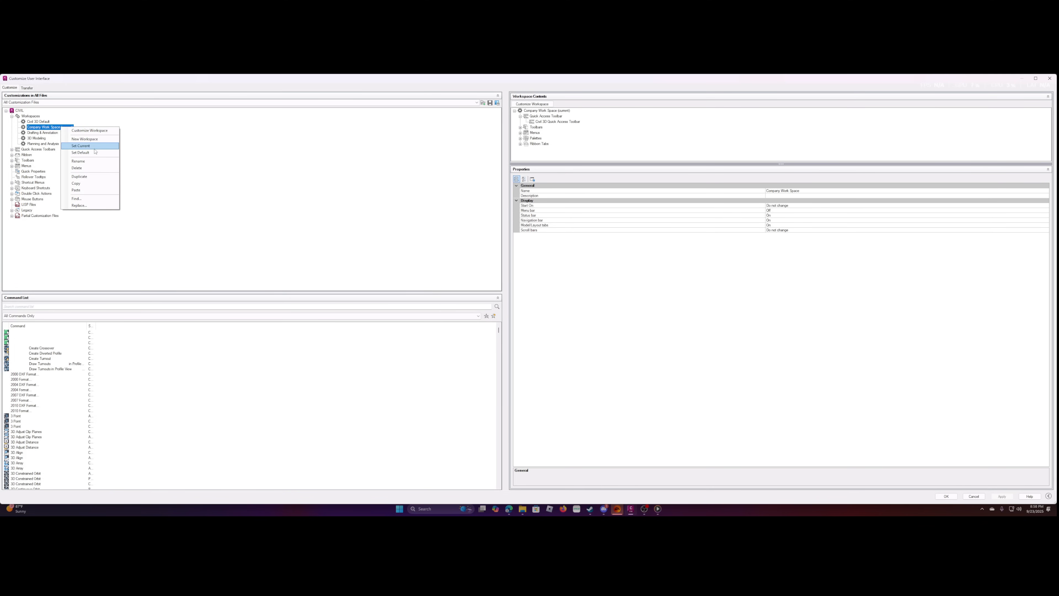
pyautogui.click(80, 153)
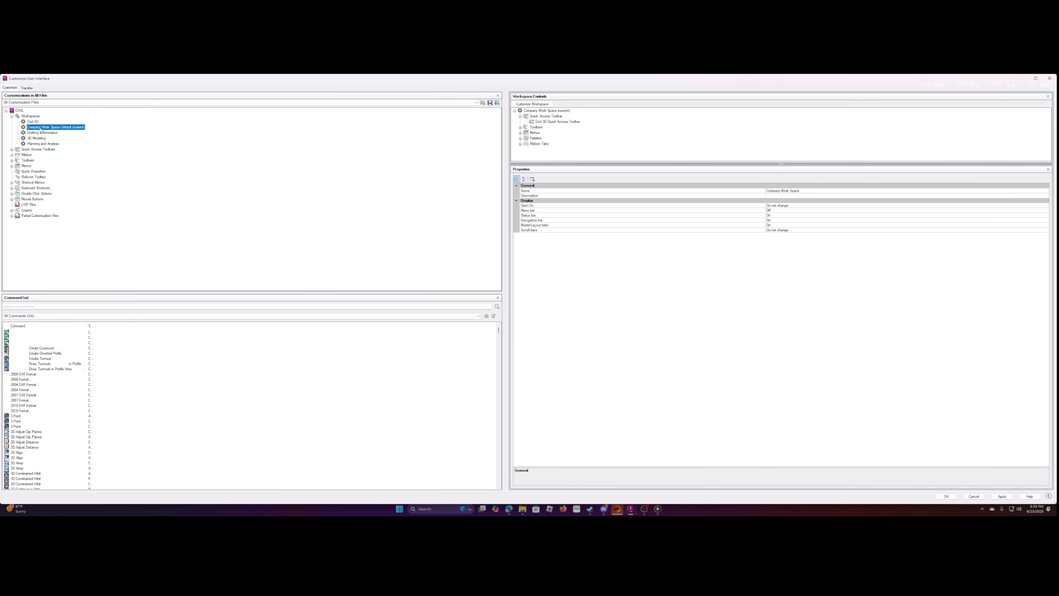
# Examine which panels the Company Tab contains and browse the remaining ribbon tabs and panels in the customization tree.
pyautogui.click(12, 154)
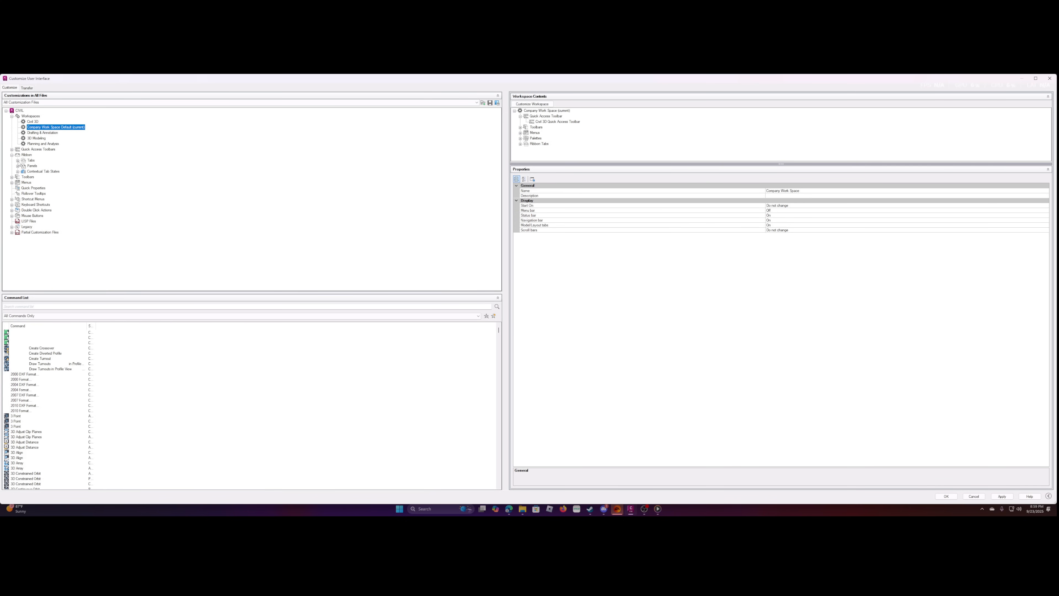
pyautogui.click(17, 161)
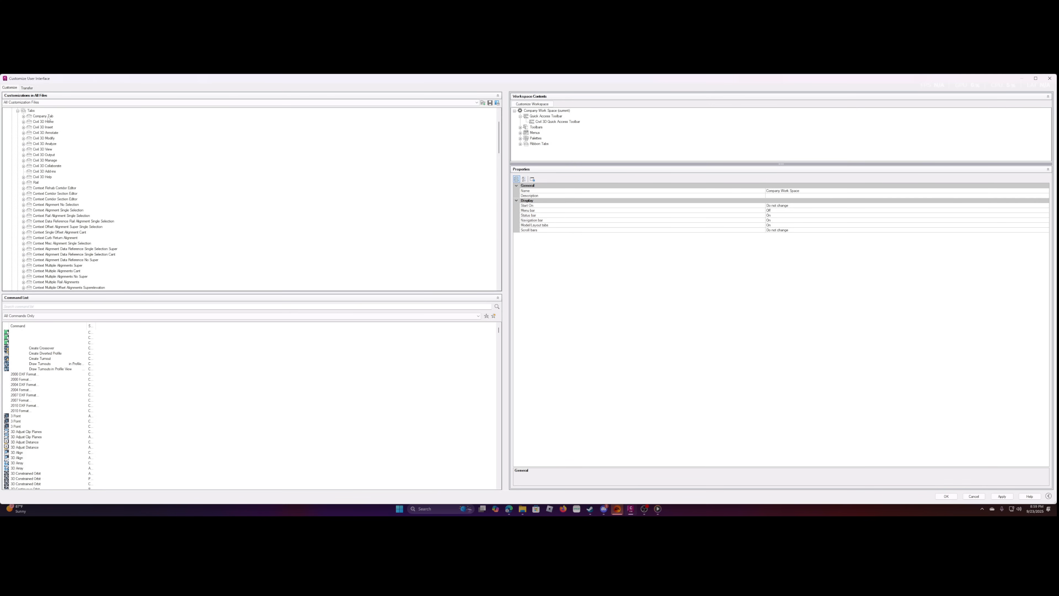
pyautogui.click(23, 116)
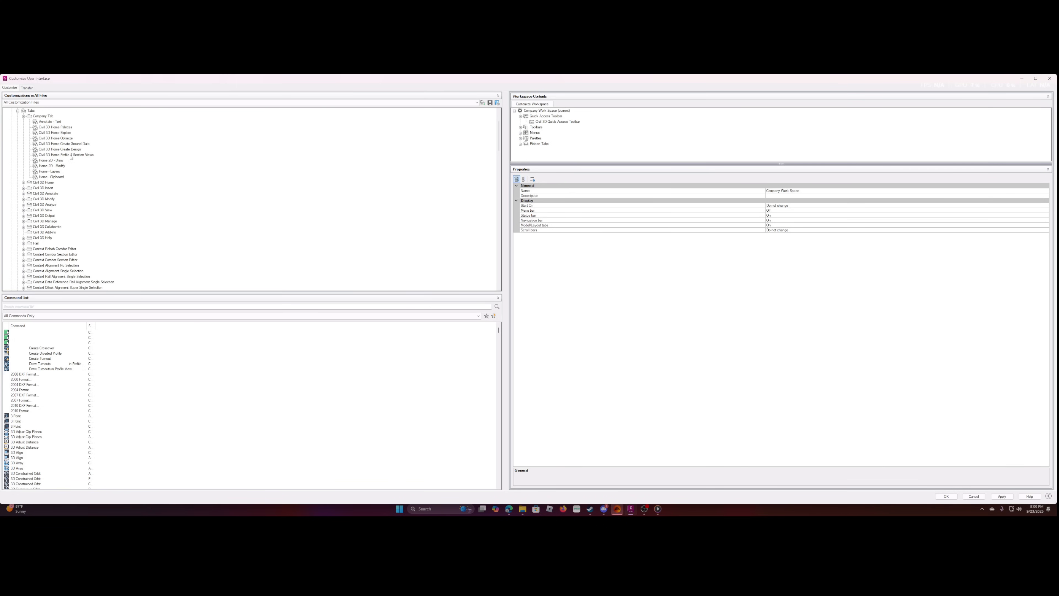
pyautogui.scroll(-2, 37, 177)
pyautogui.scroll(-10, 42, 157)
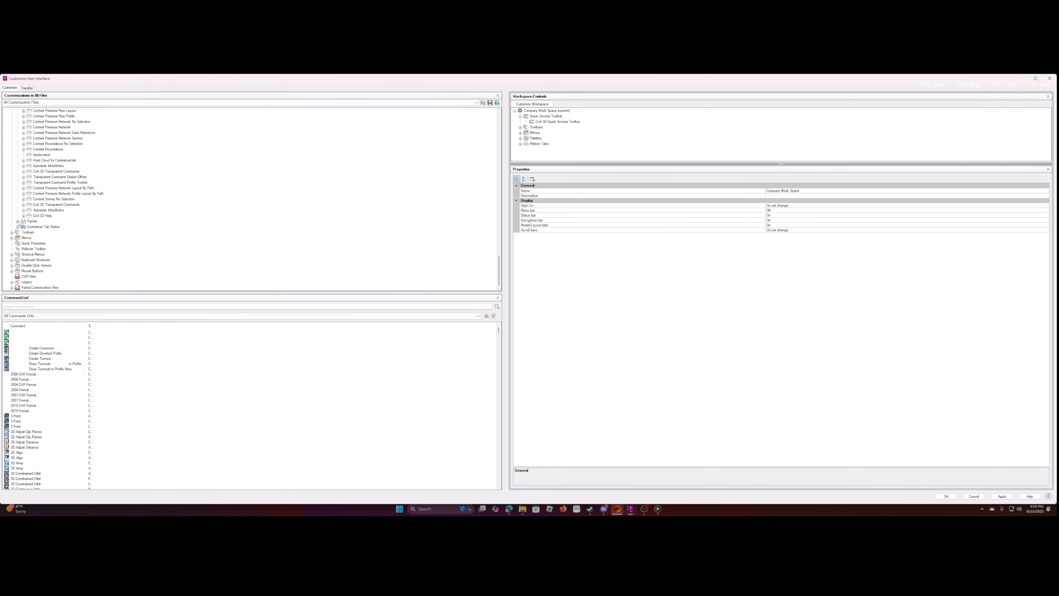
pyautogui.scroll(8, 38, 203)
pyautogui.scroll(6, 38, 203)
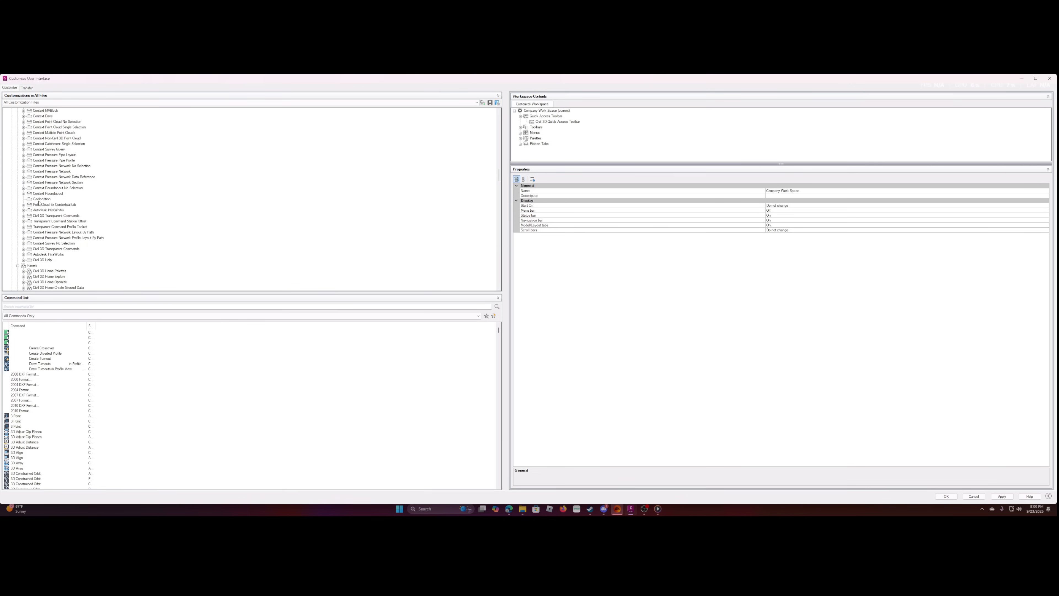
pyautogui.scroll(10, 39, 203)
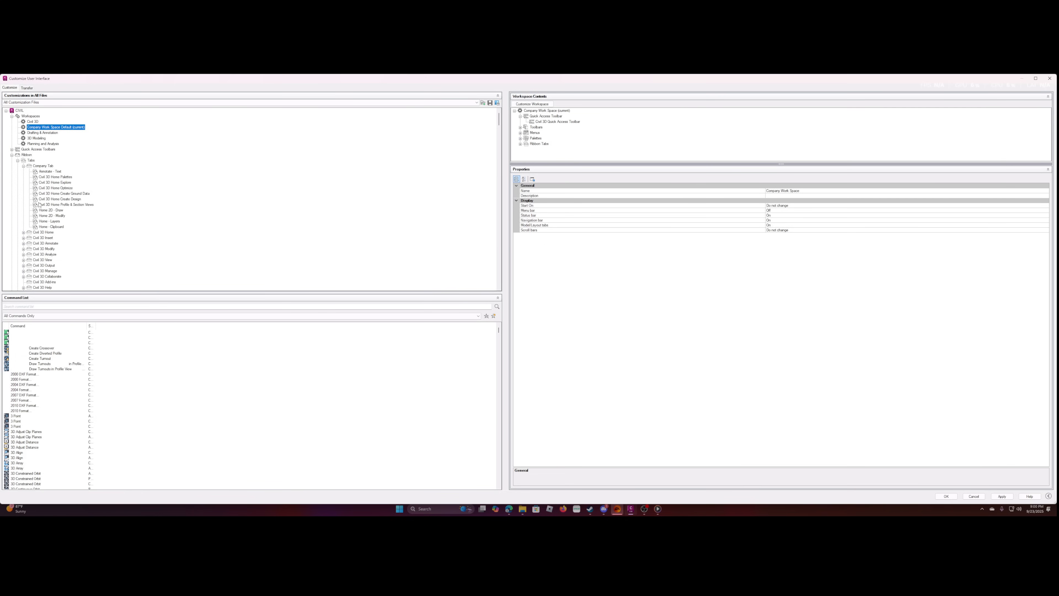
# Create a new ribbon panel and name it Company Lisp Routines.
pyautogui.scroll(-12, 39, 204)
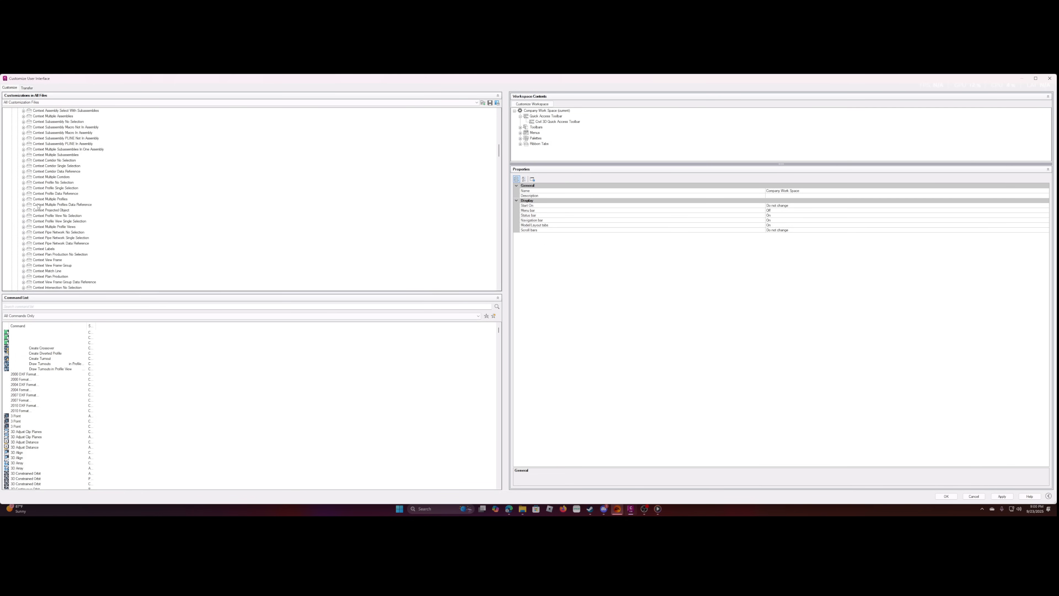
pyautogui.scroll(7, 38, 211)
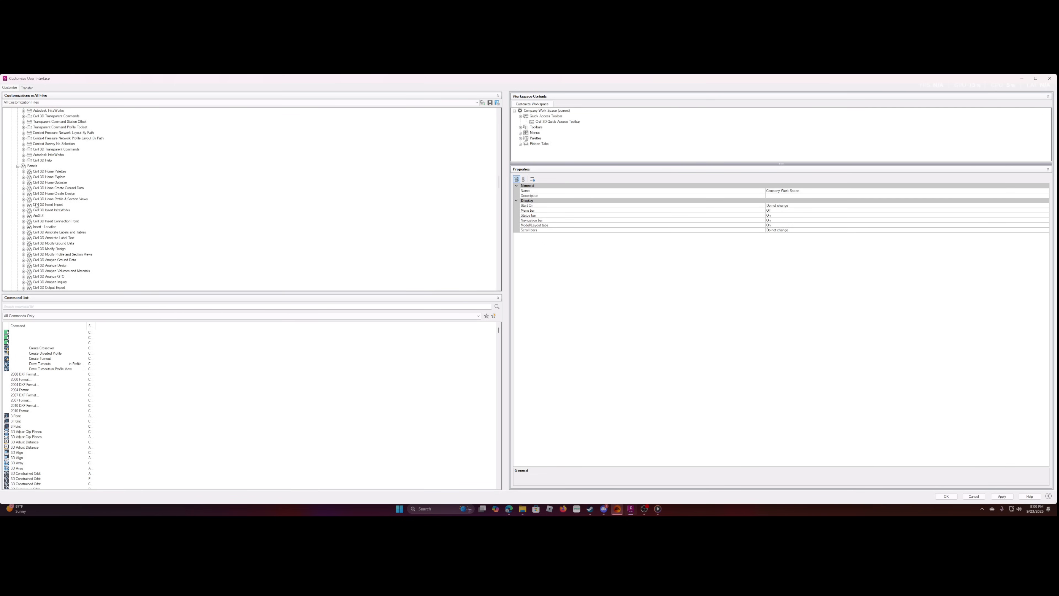
pyautogui.click(33, 166)
pyautogui.rightClick(33, 165)
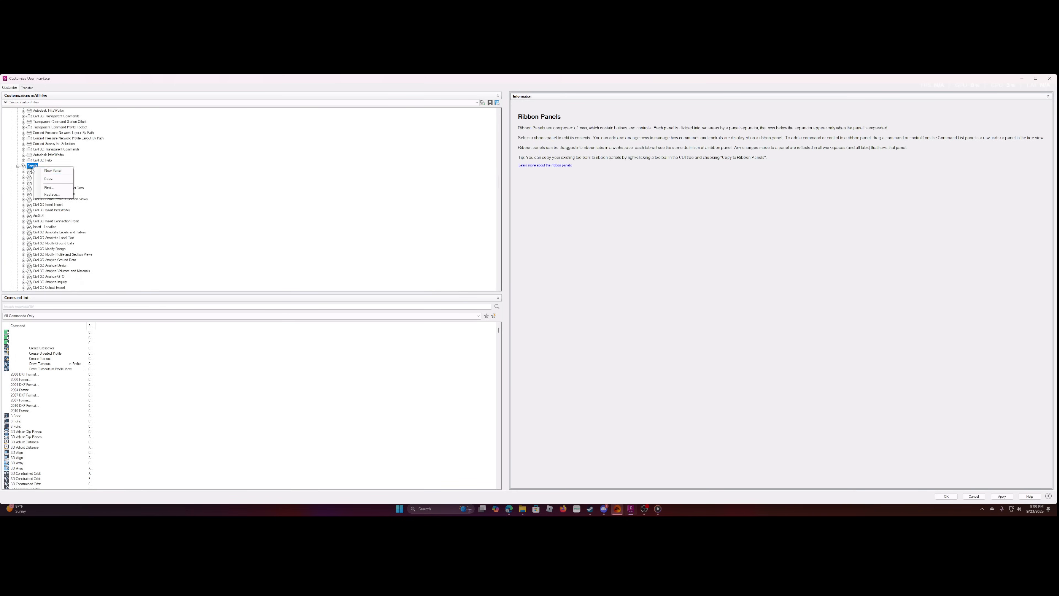
pyautogui.click(87, 175)
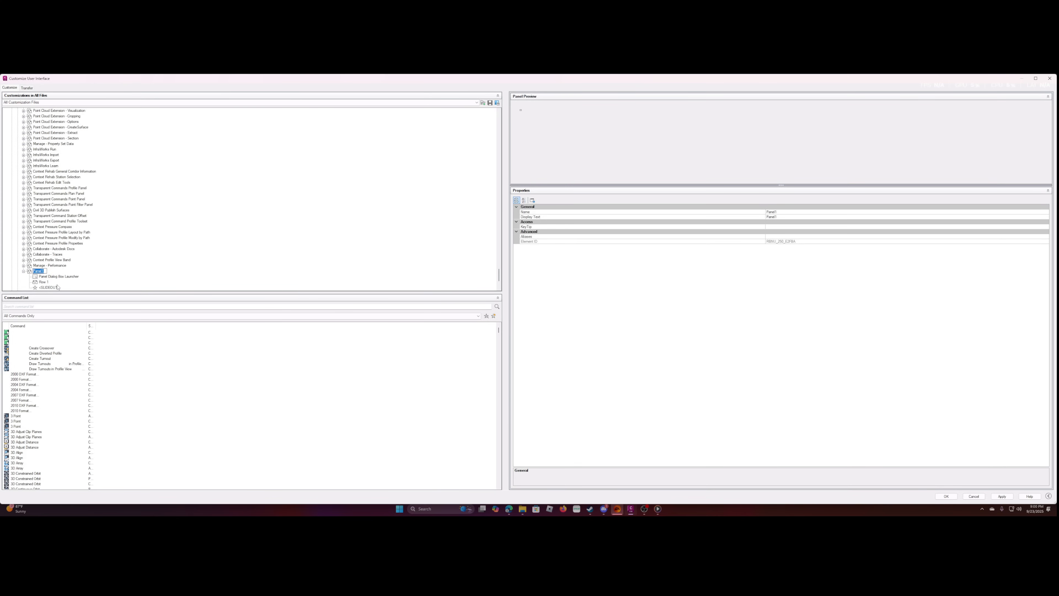
pyautogui.write('L')
pyautogui.write('COmpany L')
pyautogui.write('isp Routines')
pyautogui.press('BackSpace')
pyautogui.write('o')
pyautogui.press('Return')
# Find the Super Clean command by searching for "Super" and add it to Row 1 of the Company Lisp Routines panel.
pyautogui.scroll(-4, 54, 274)
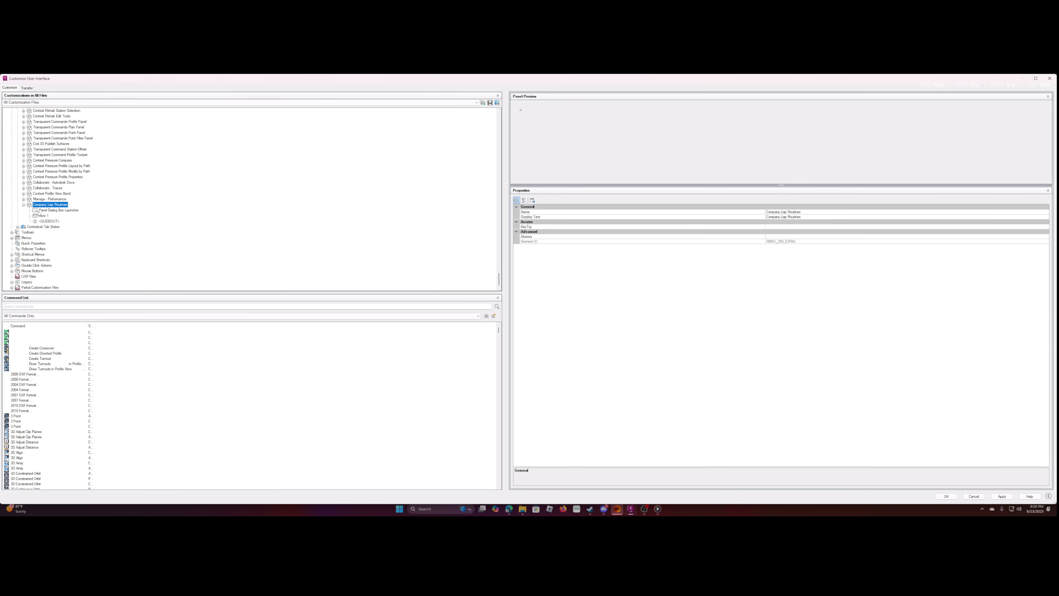
pyautogui.click(54, 210)
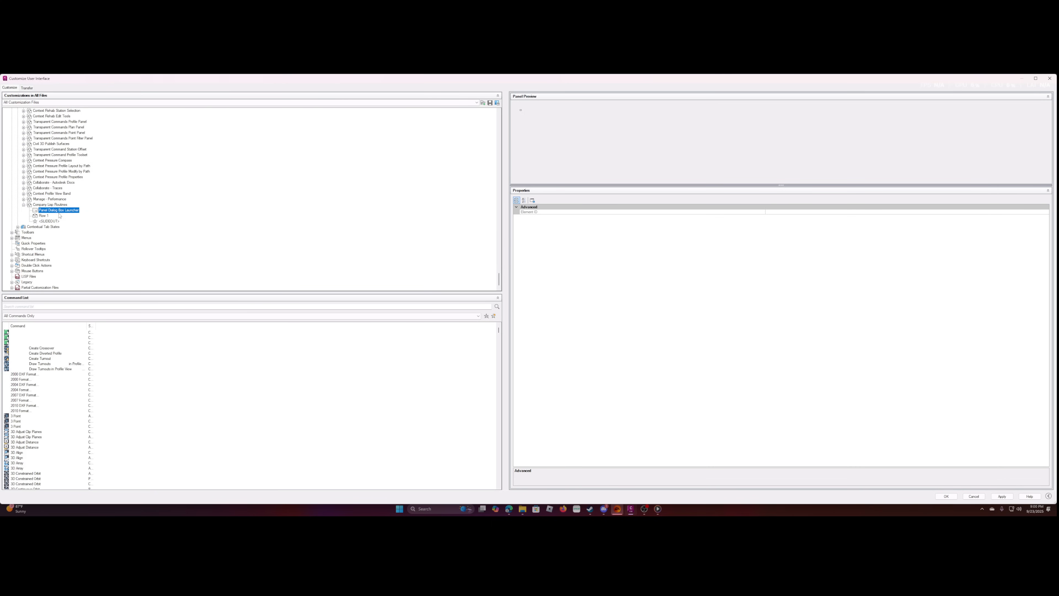
pyautogui.click(44, 216)
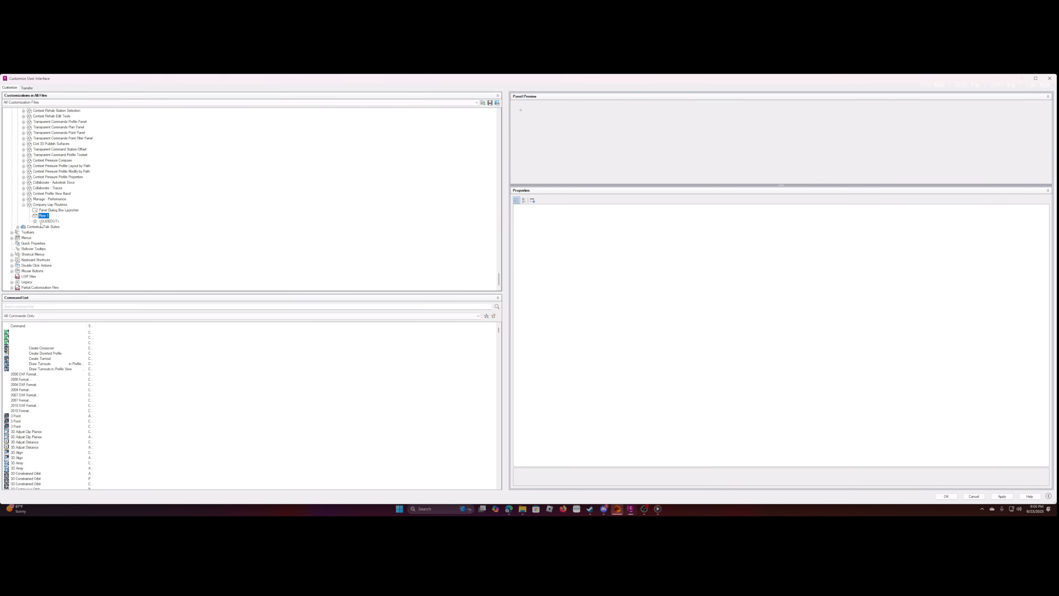
pyautogui.click(45, 222)
pyautogui.click(30, 307)
pyautogui.write('Super')
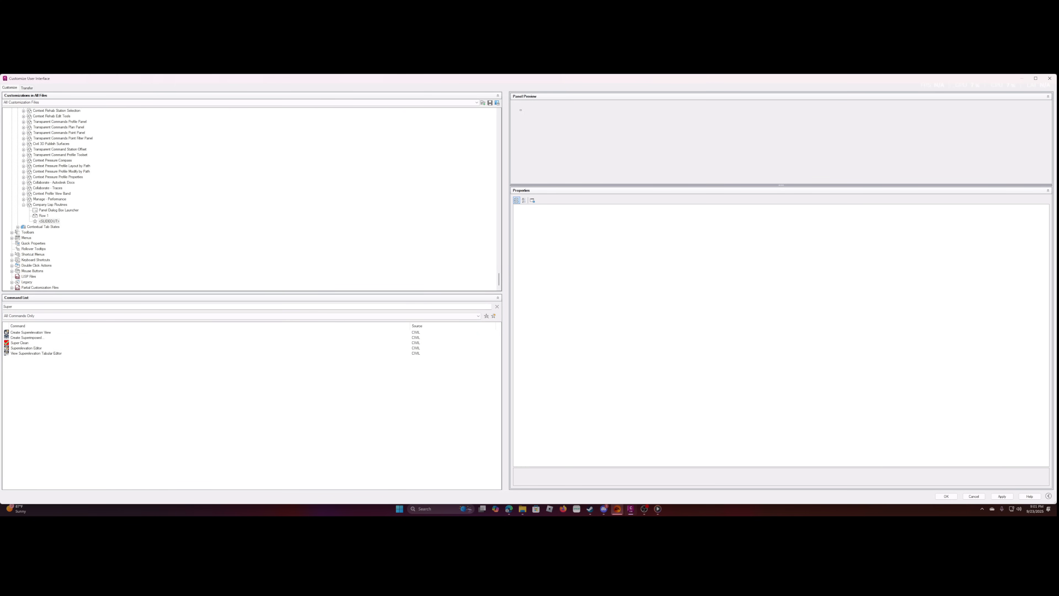
pyautogui.click(21, 342)
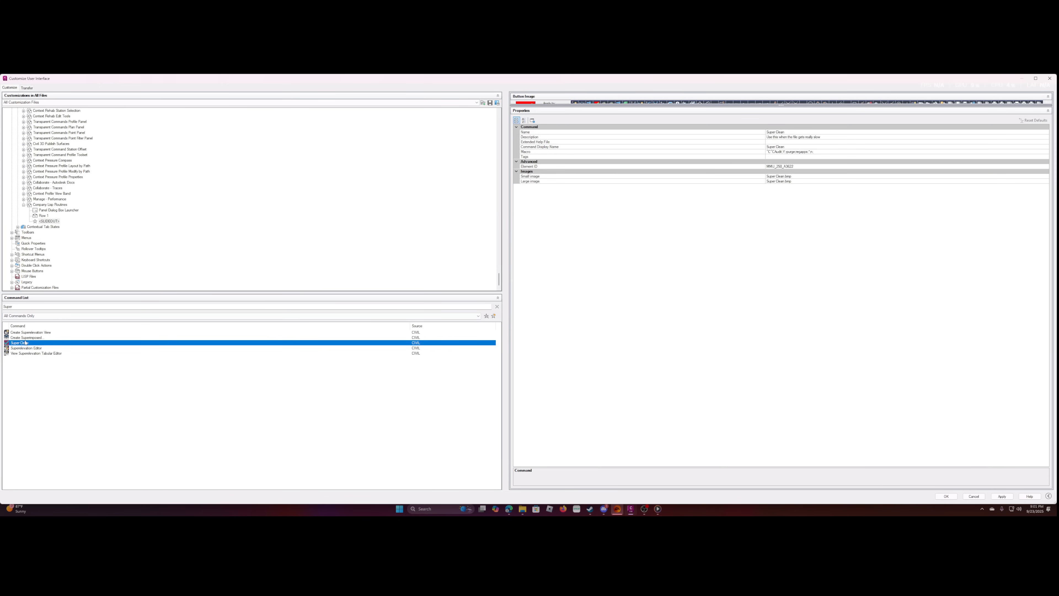
pyautogui.moveTo(86, 289)
pyautogui.mouseDown()
pyautogui.moveTo(74, 222)
pyautogui.moveTo(52, 218)
pyautogui.mouseUp()
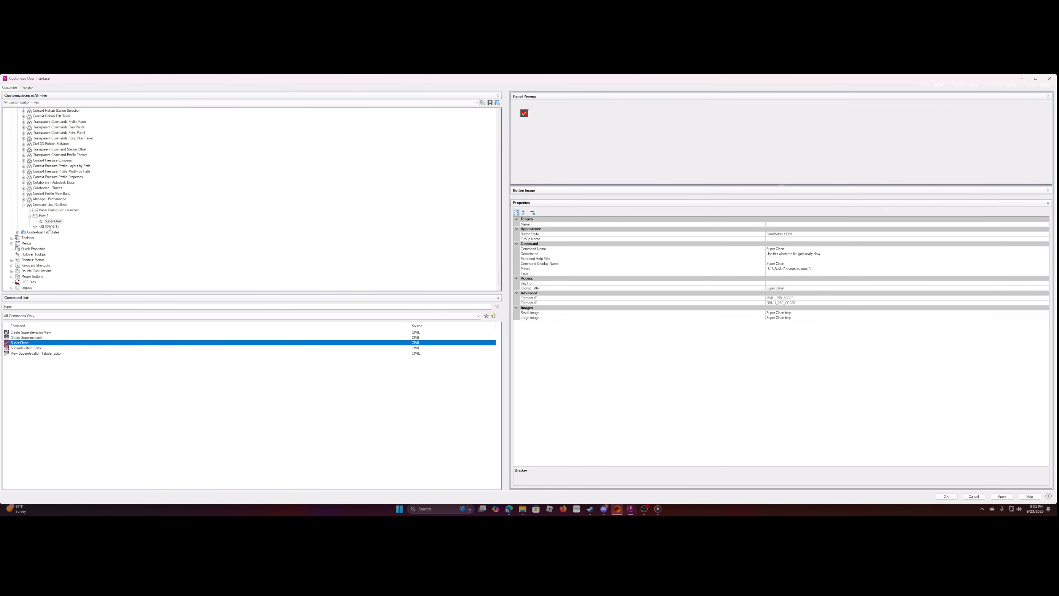
# Set the button style of Super Clean in the Company Lisp Routines panel to Large with Text (Horizontal).
pyautogui.click(46, 204)
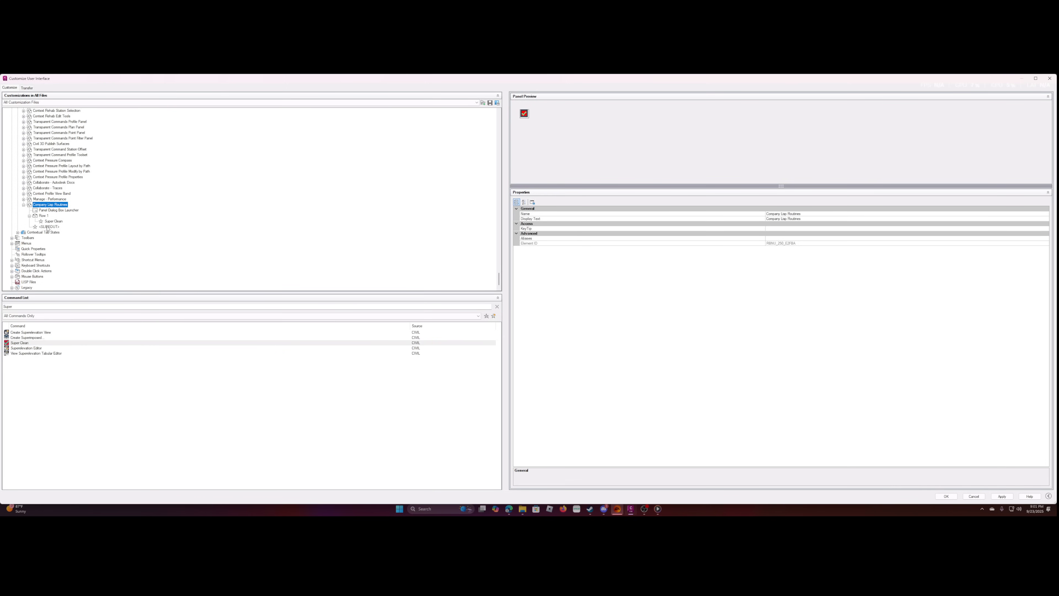
pyautogui.click(40, 222)
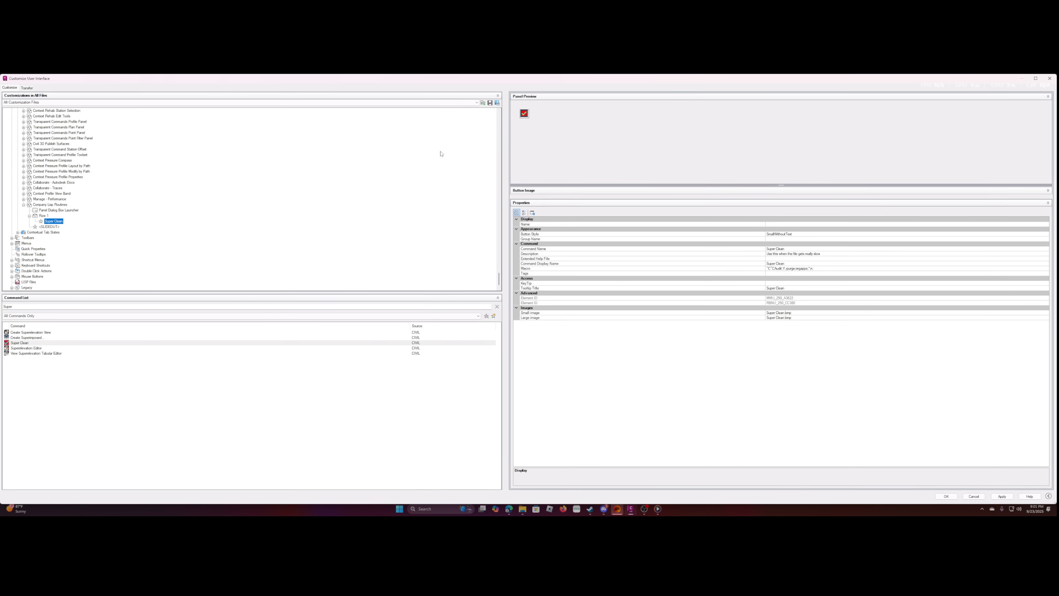
pyautogui.click(824, 234)
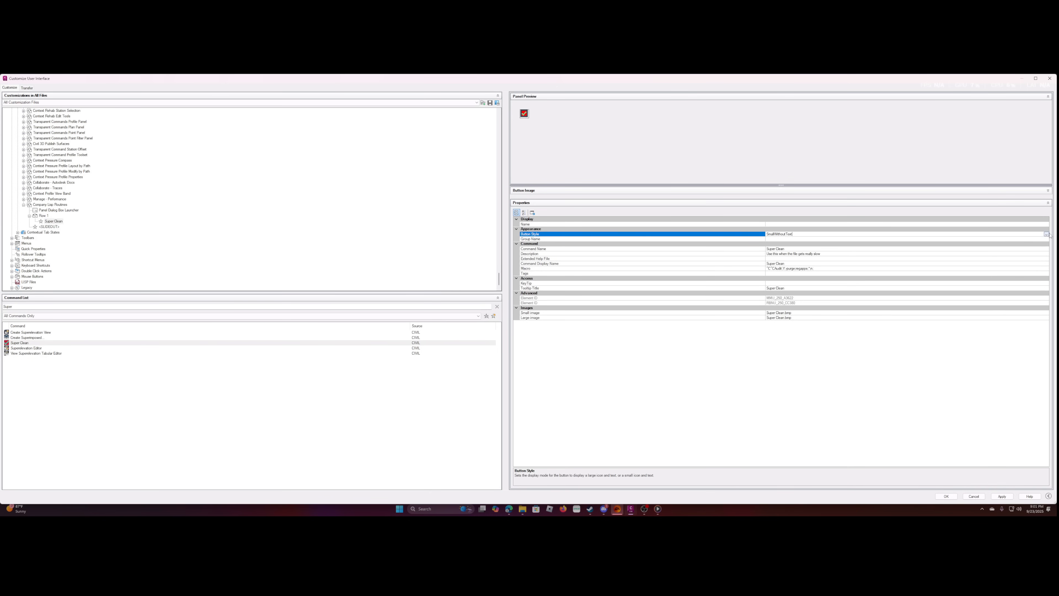
pyautogui.click(1046, 235)
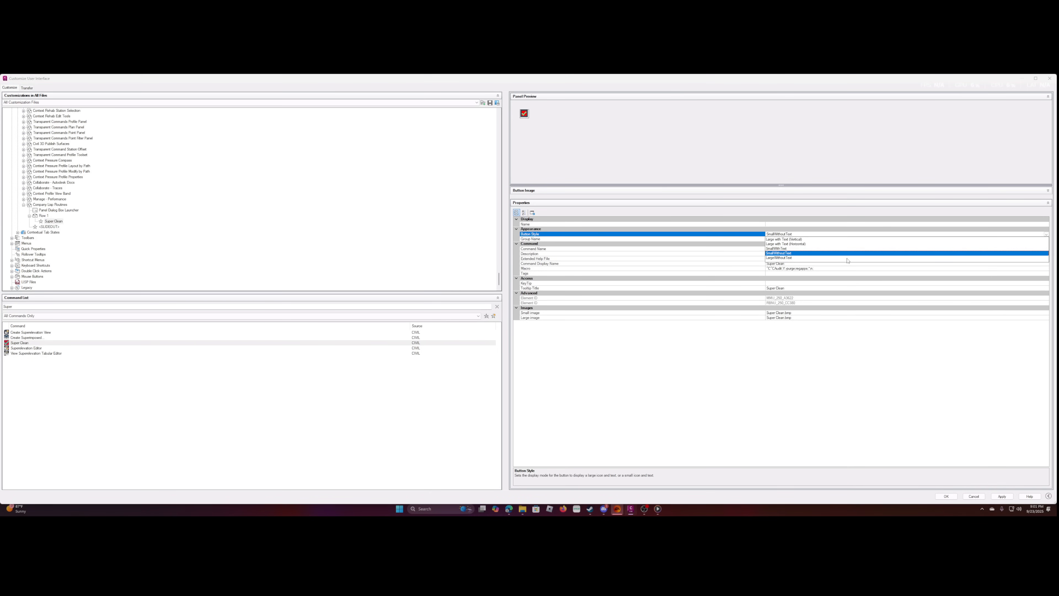
pyautogui.click(795, 244)
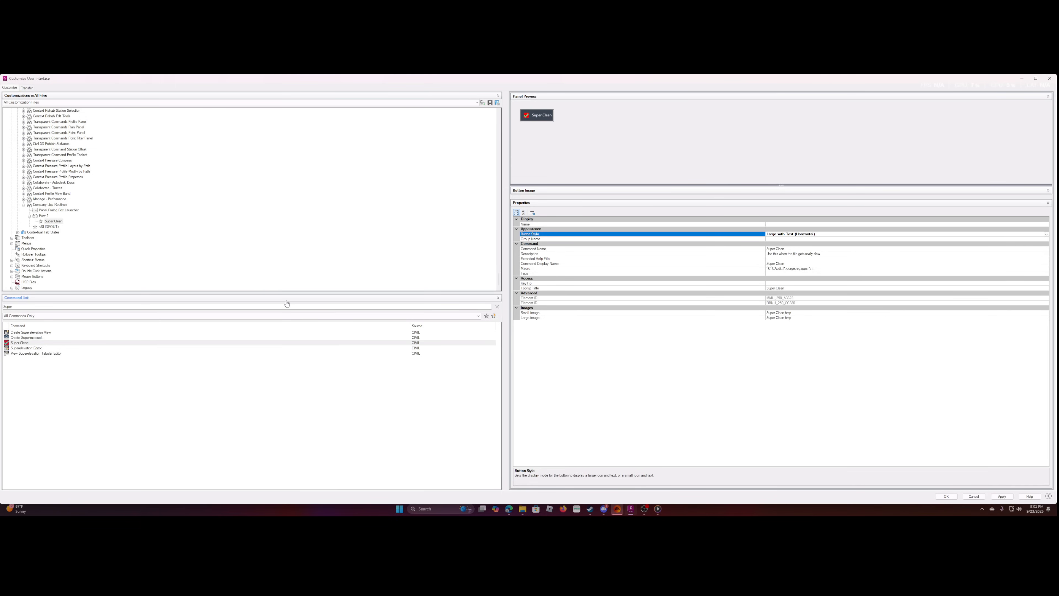
pyautogui.click(125, 269)
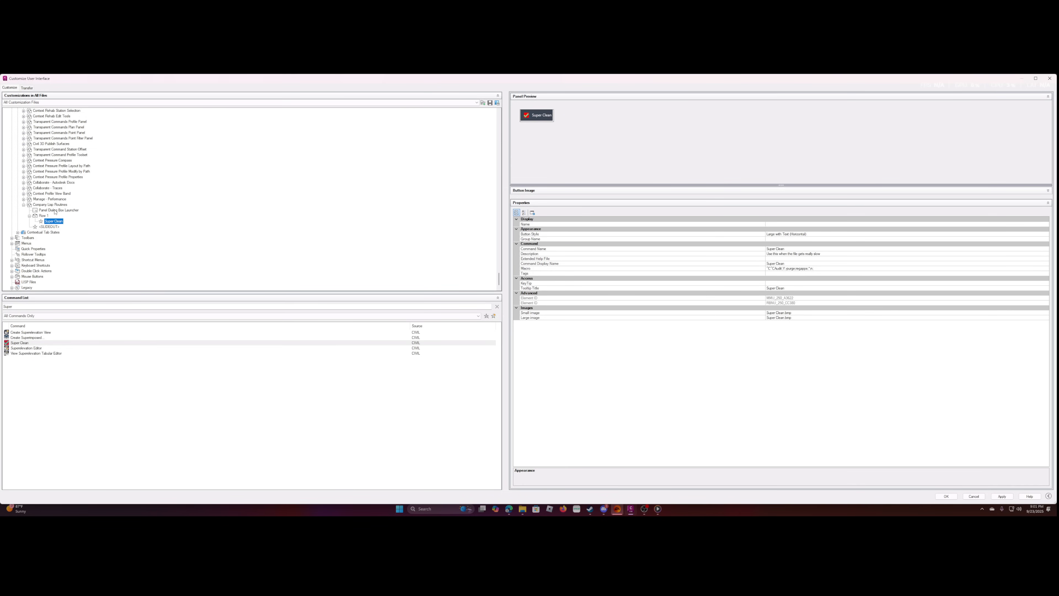
# Add the Company Lisp Routines panel to the Company Tab as its first panel, above Annotate - Text, and check its preview.
pyautogui.click(24, 205)
pyautogui.scroll(2, 72, 226)
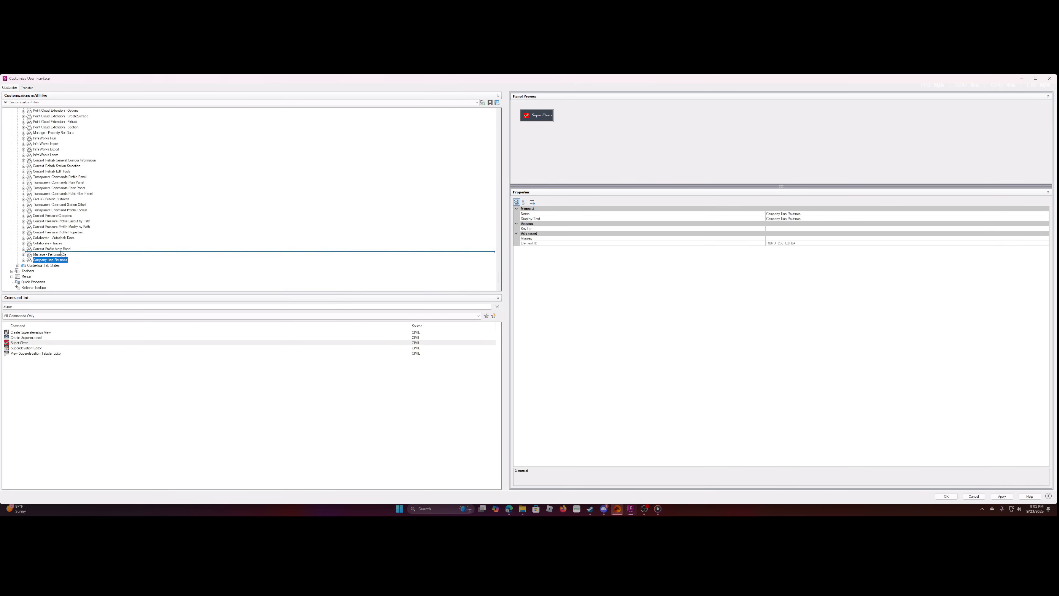
pyautogui.scroll(7, 63, 134)
pyautogui.moveTo(62, 109); pyautogui.dragTo(62, 112)
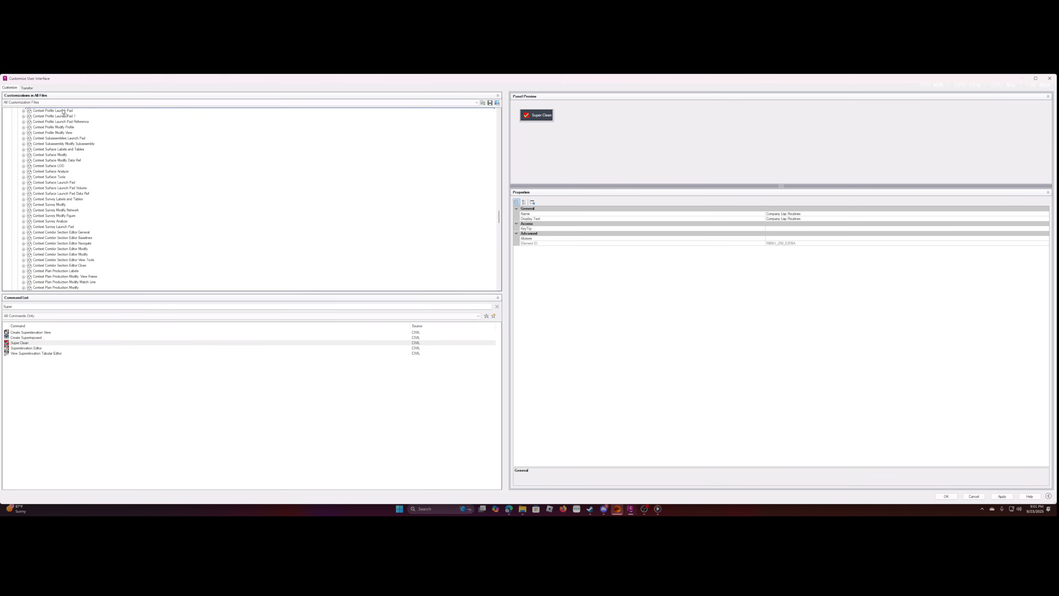
pyautogui.moveTo(63, 112); pyautogui.dragTo(63, 112)
pyautogui.scroll(2, 63, 111)
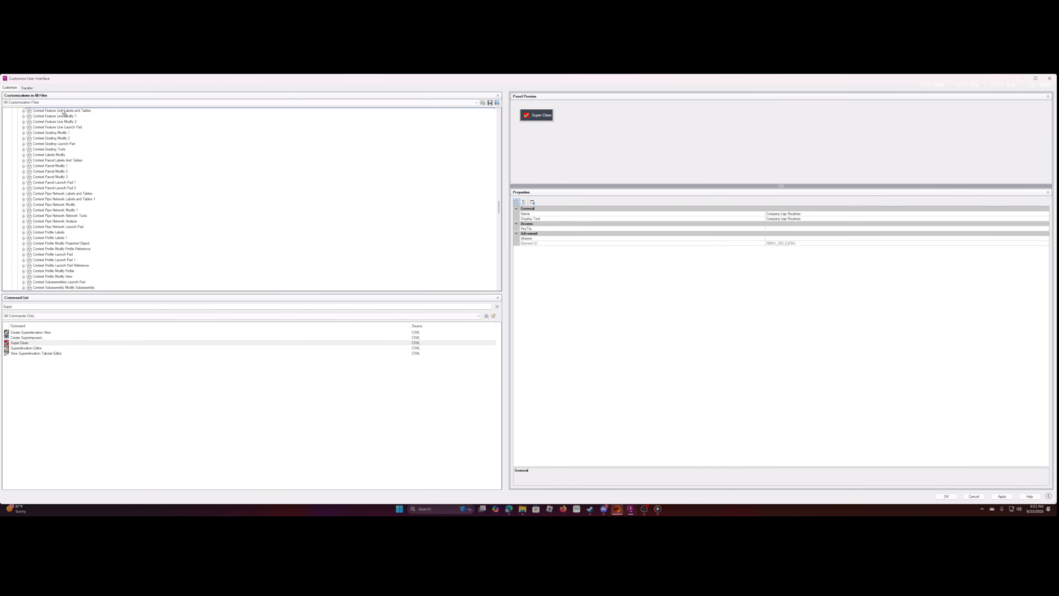
pyautogui.scroll(6, 63, 111)
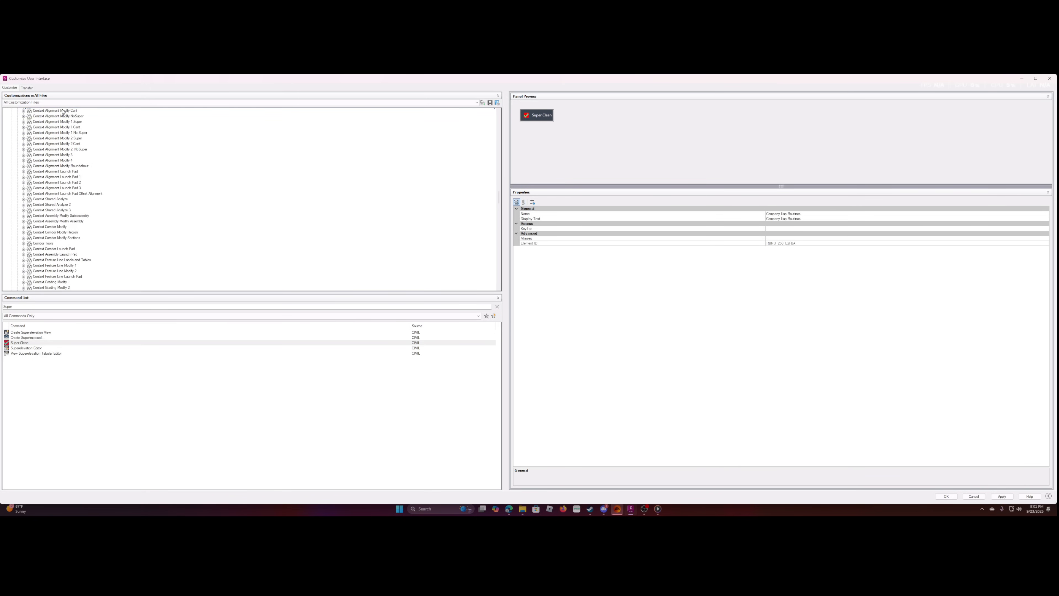
pyautogui.moveTo(62, 112); pyautogui.dragTo(70, 169)
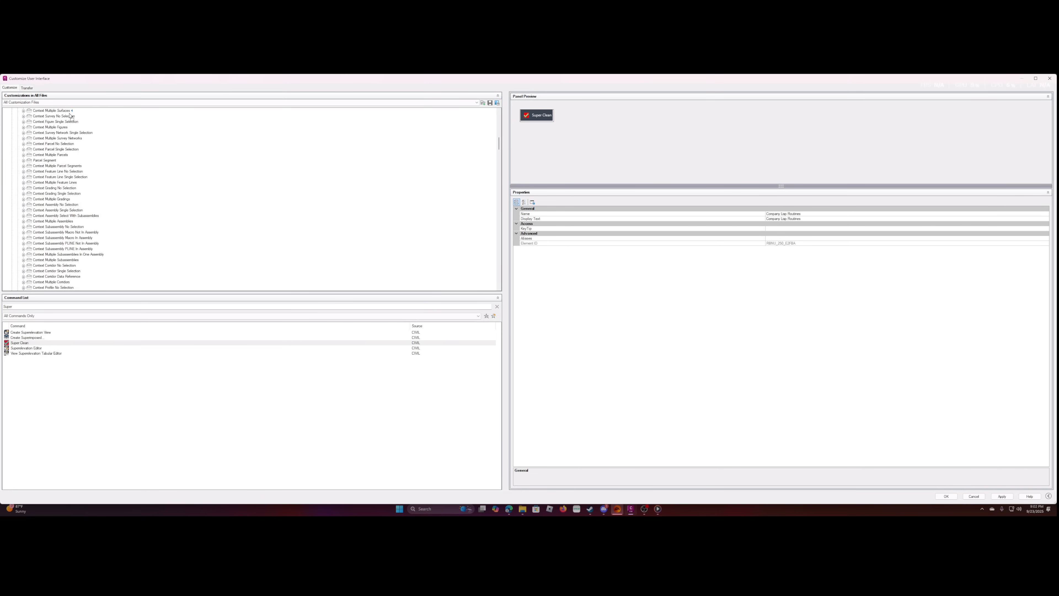
pyautogui.moveTo(69, 116); pyautogui.dragTo(51, 166)
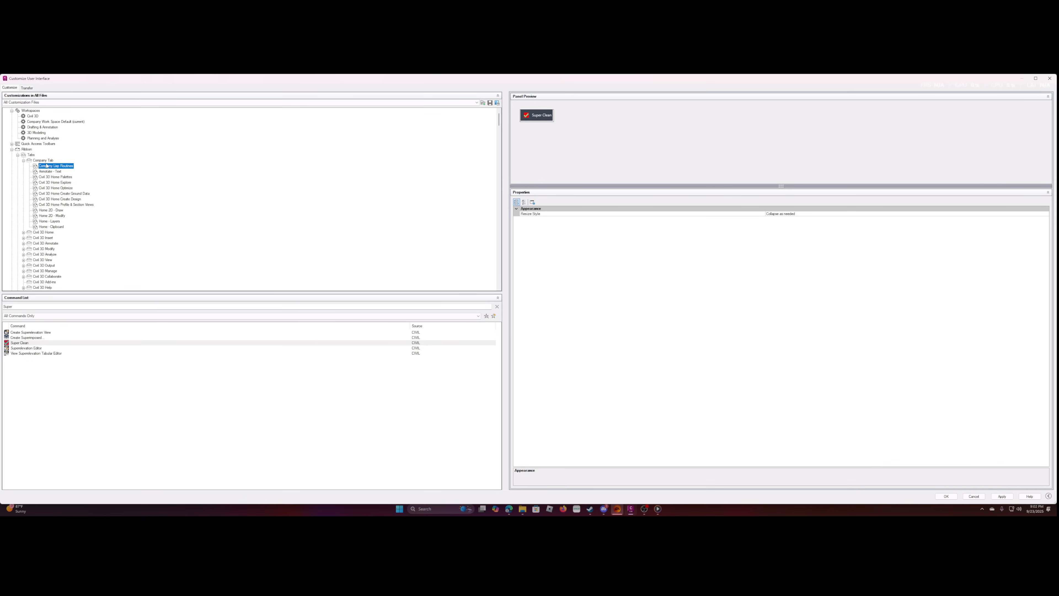
pyautogui.click(60, 172)
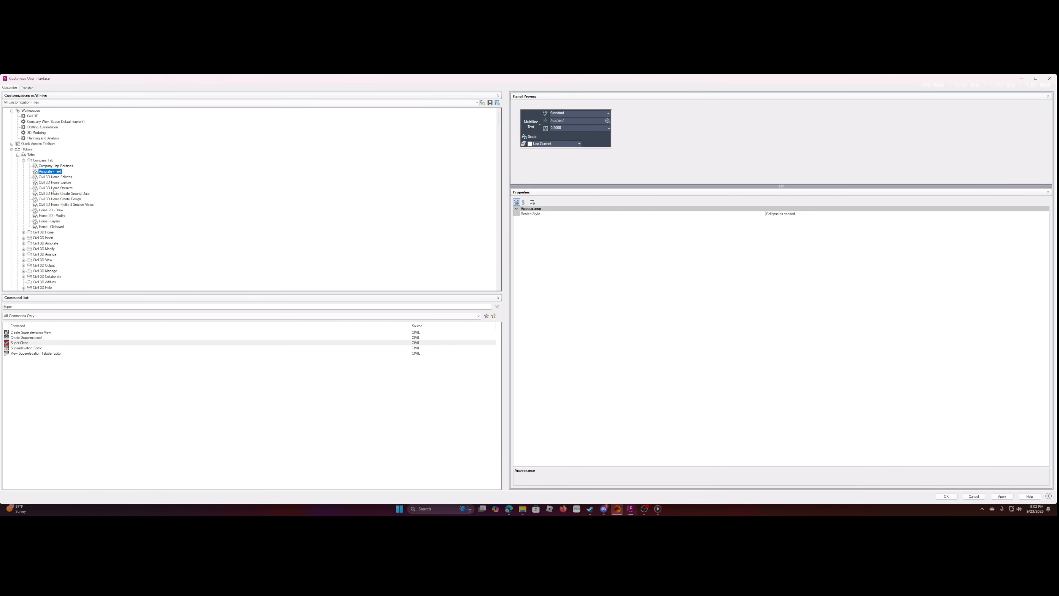
pyautogui.click(69, 166)
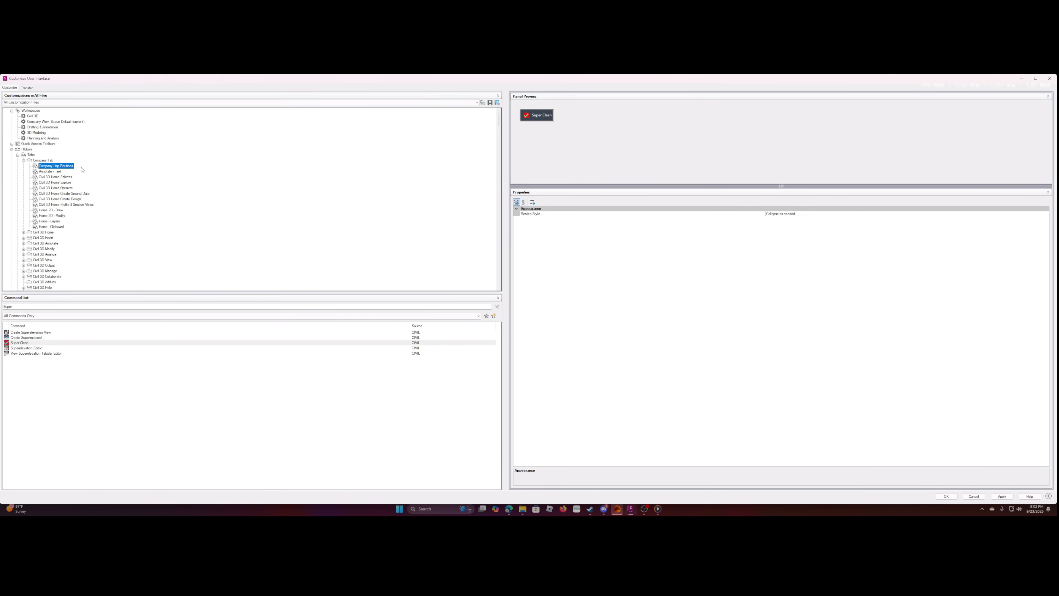
# Remove the Annotate - Text panel from the Company Tab.
pyautogui.click(54, 171)
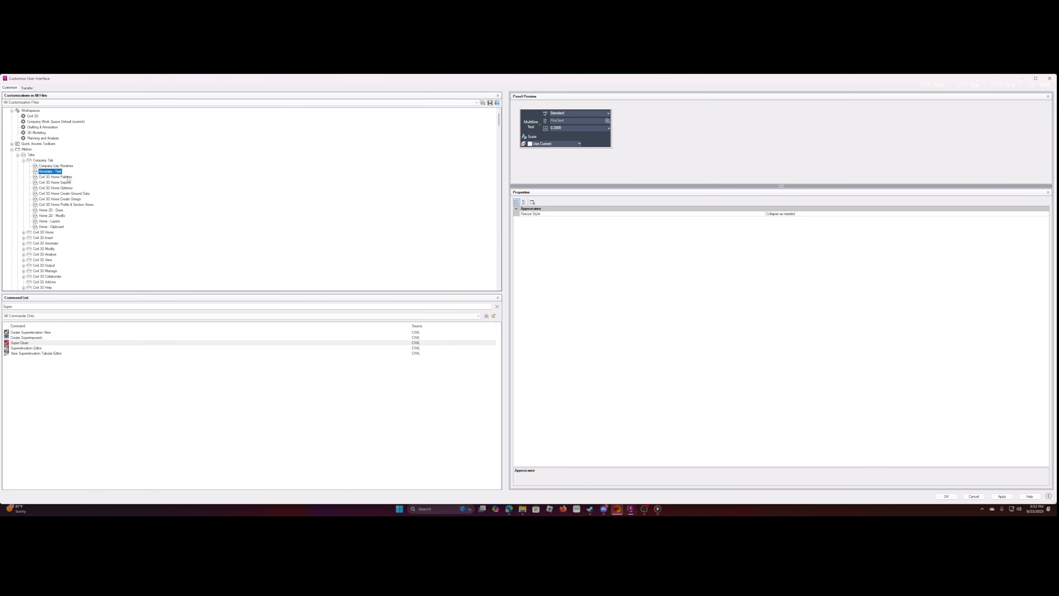
pyautogui.keyDown('shift'); pyautogui.click(54, 227); pyautogui.keyUp('shift')
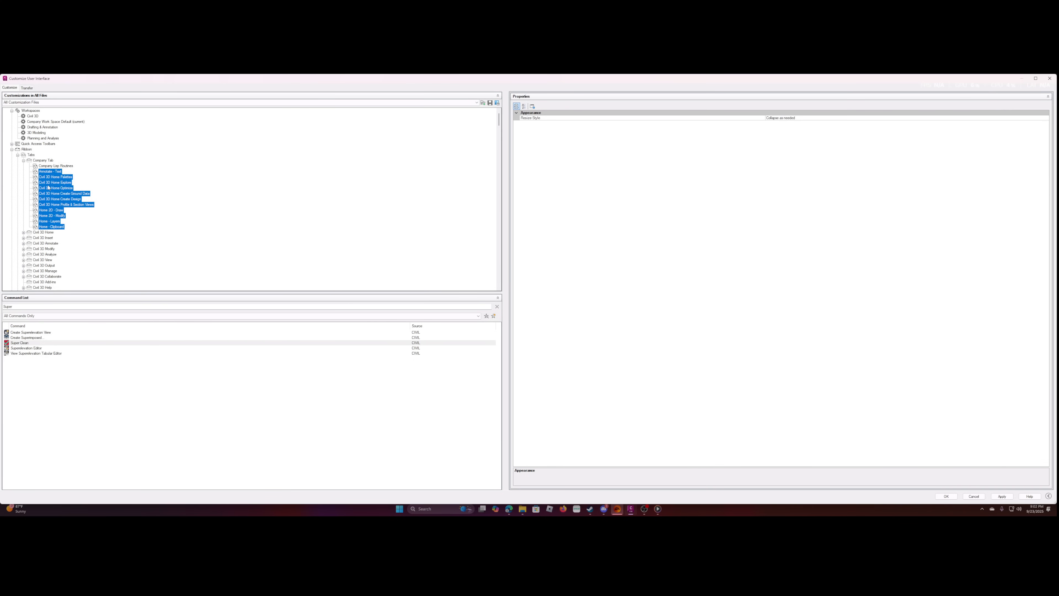
pyautogui.rightClick(48, 185)
pyautogui.click(50, 172)
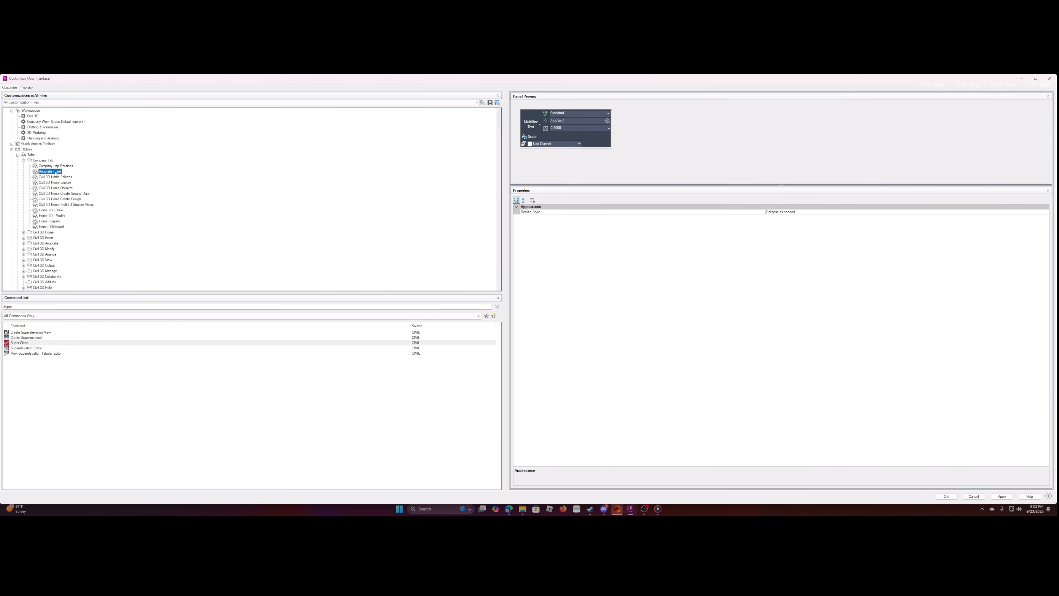
pyautogui.rightClick(55, 173)
pyautogui.click(56, 179)
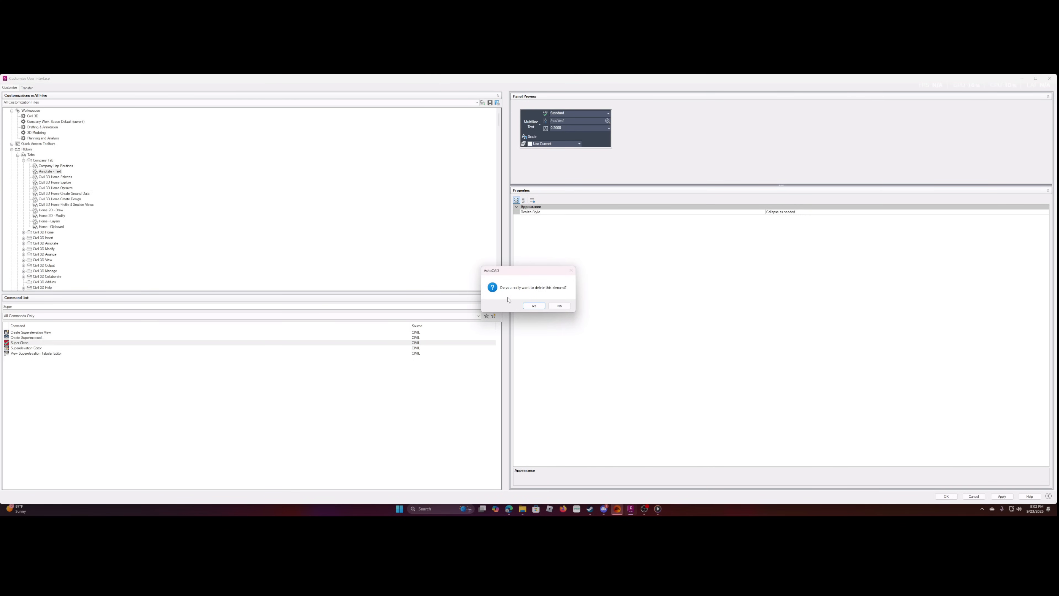
pyautogui.click(533, 306)
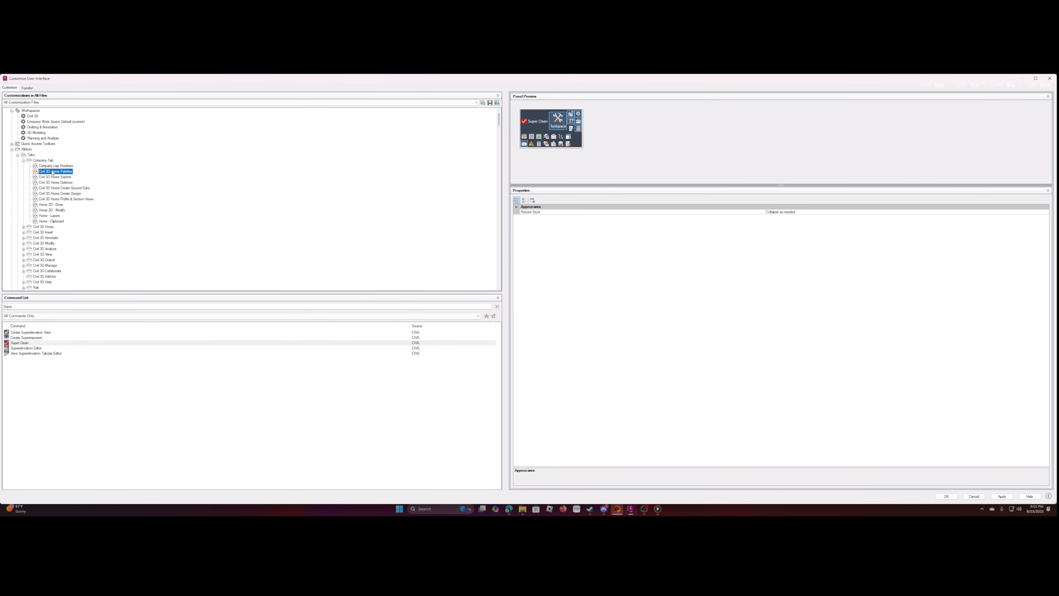
# Remove the Civil 3D Home Palettes, Explore and Optimize panels from the Company Tab.
pyautogui.rightClick(52, 172)
pyautogui.click(54, 193)
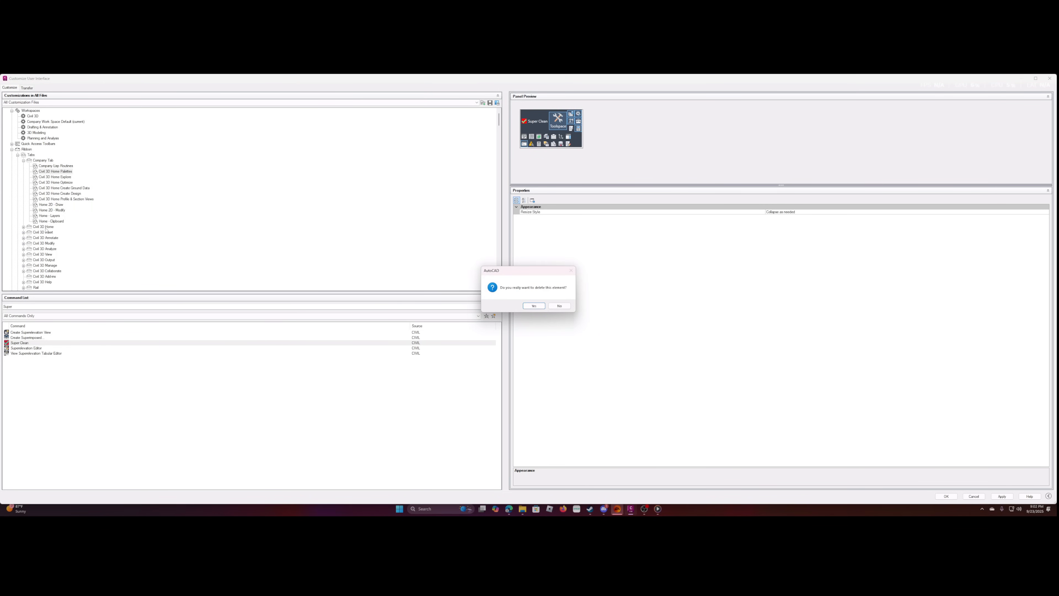
pyautogui.click(537, 306)
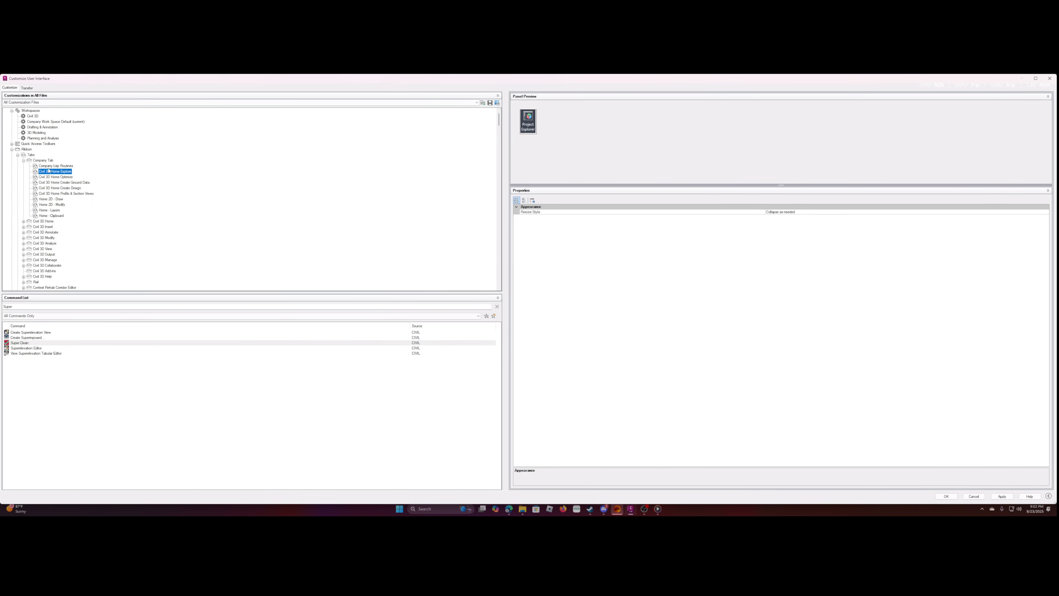
pyautogui.rightClick(55, 173)
pyautogui.click(69, 194)
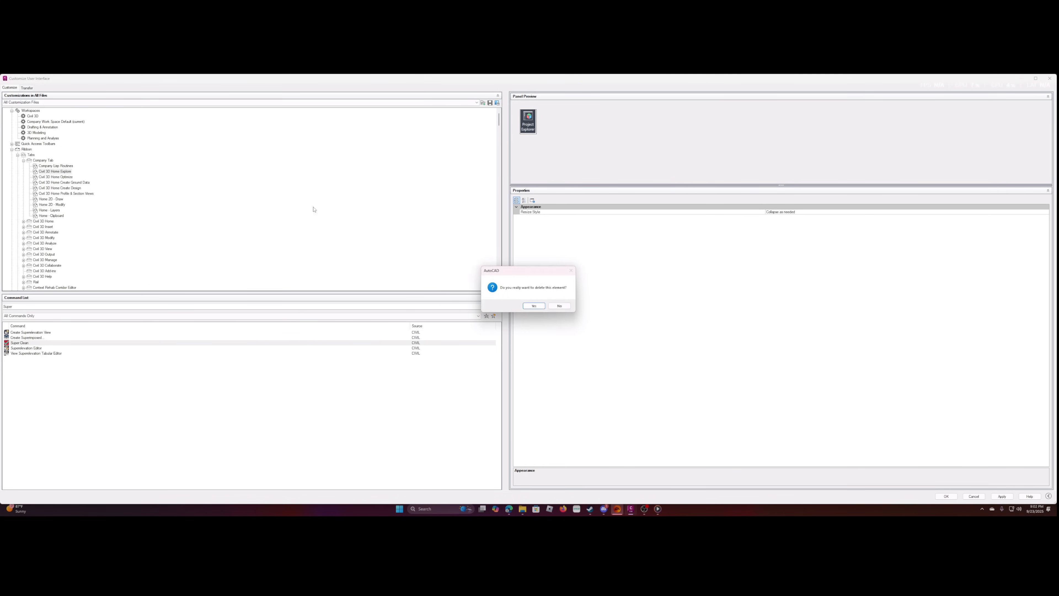
pyautogui.click(530, 303)
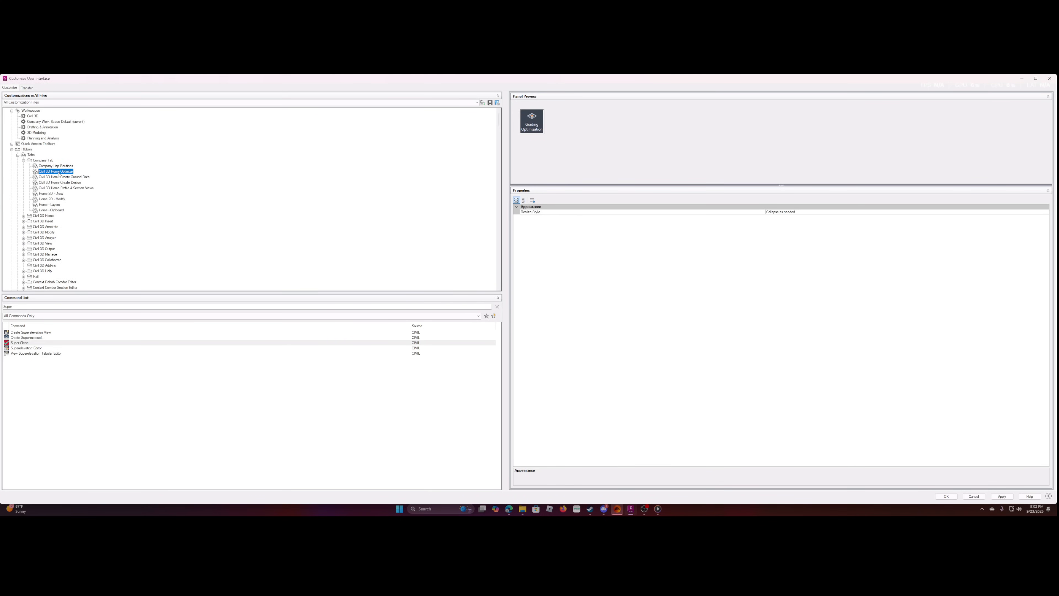
pyautogui.rightClick(59, 172)
pyautogui.click(75, 191)
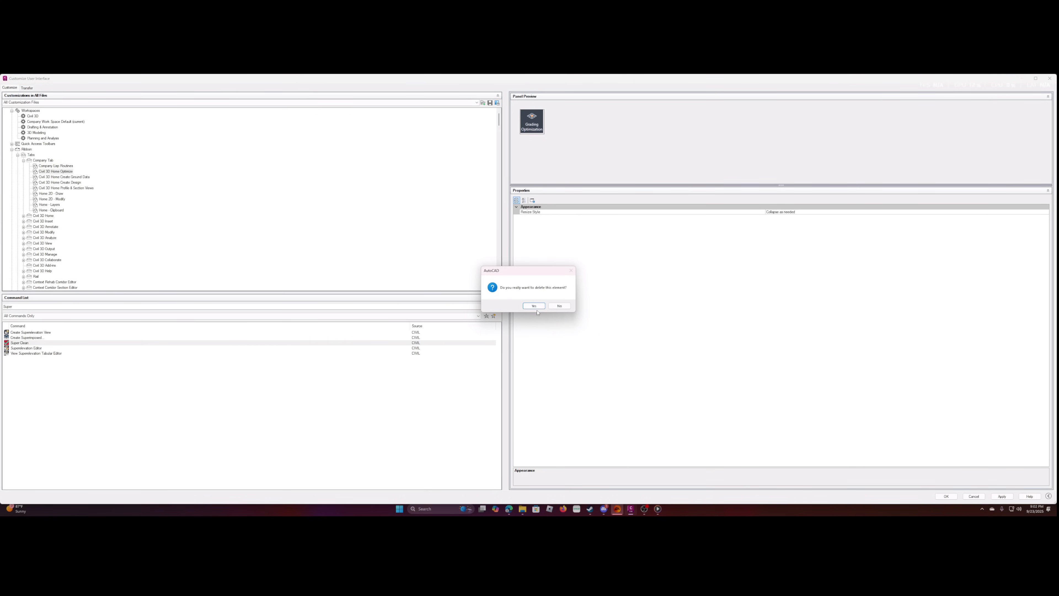
pyautogui.click(535, 307)
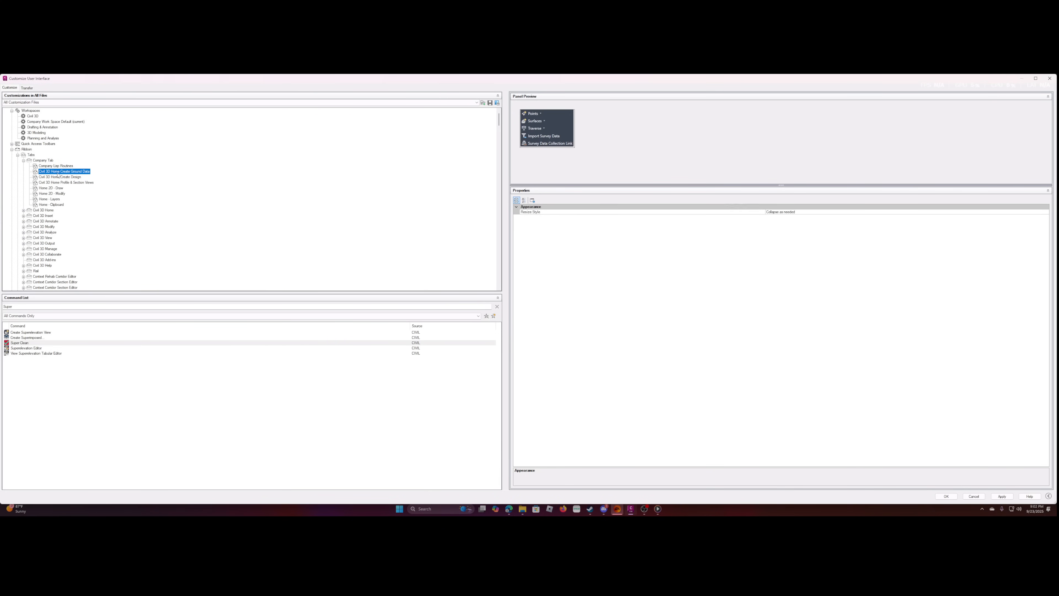
# Remove the Civil 3D Home Create Ground Data, Create Design and Profile & Section Views panels from the Company Tab.
pyautogui.rightClick(52, 200)
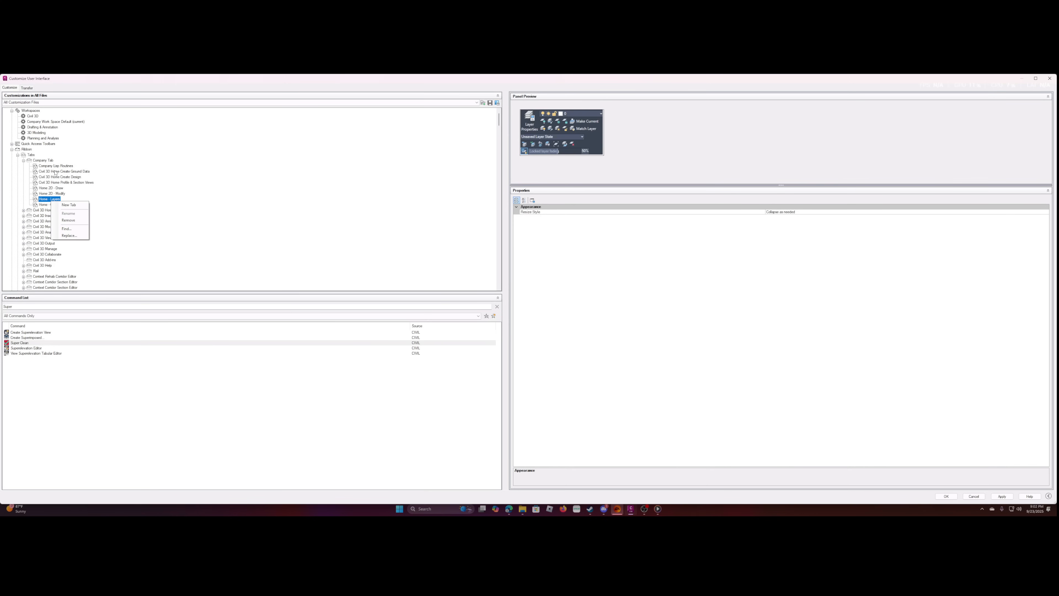
pyautogui.click(55, 172)
pyautogui.rightClick(54, 171)
pyautogui.click(73, 190)
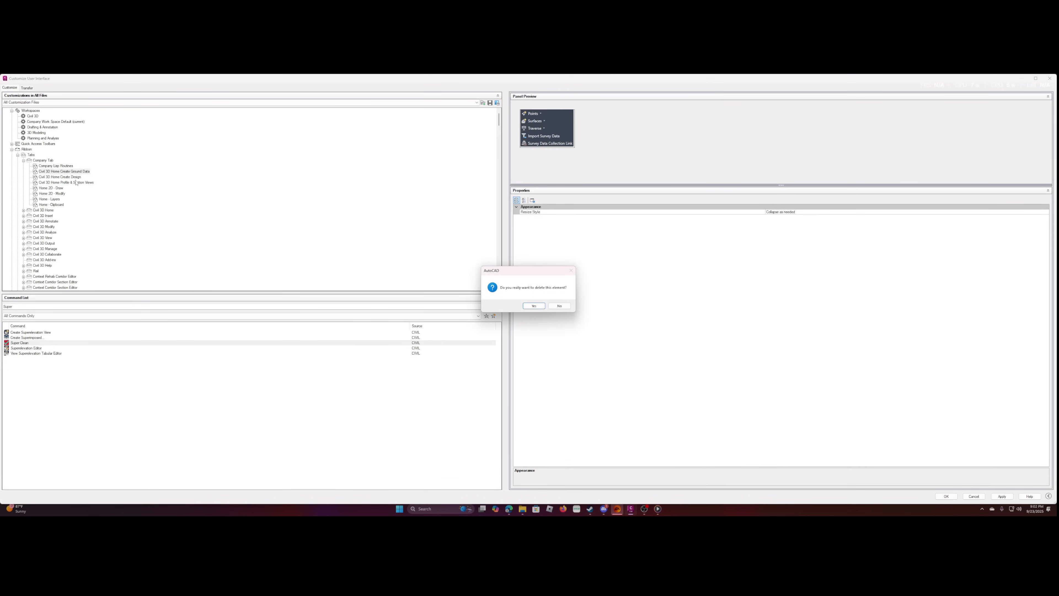
pyautogui.click(533, 306)
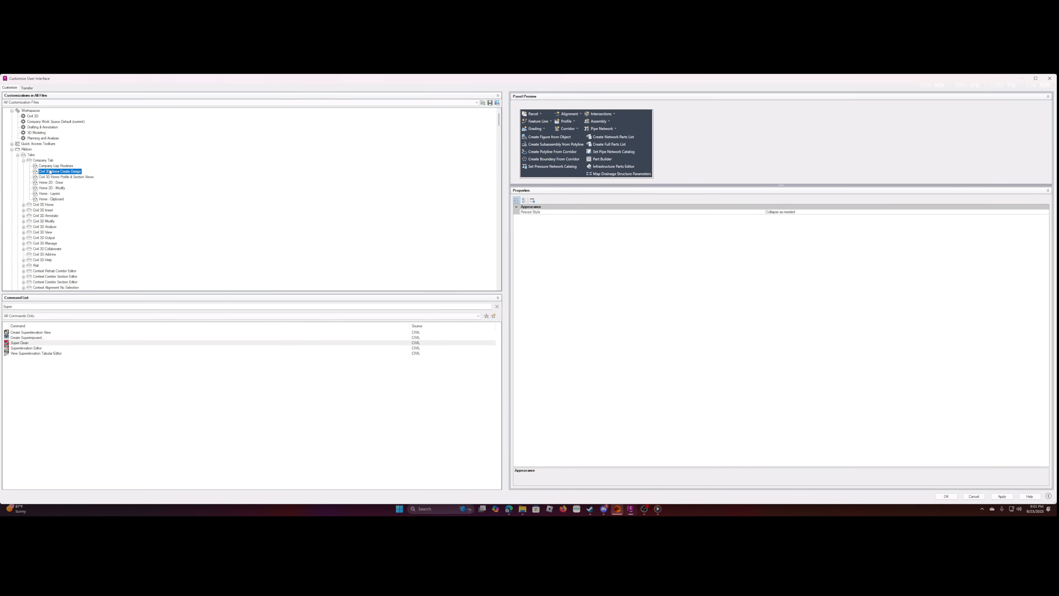
pyautogui.rightClick(50, 171)
pyautogui.click(73, 189)
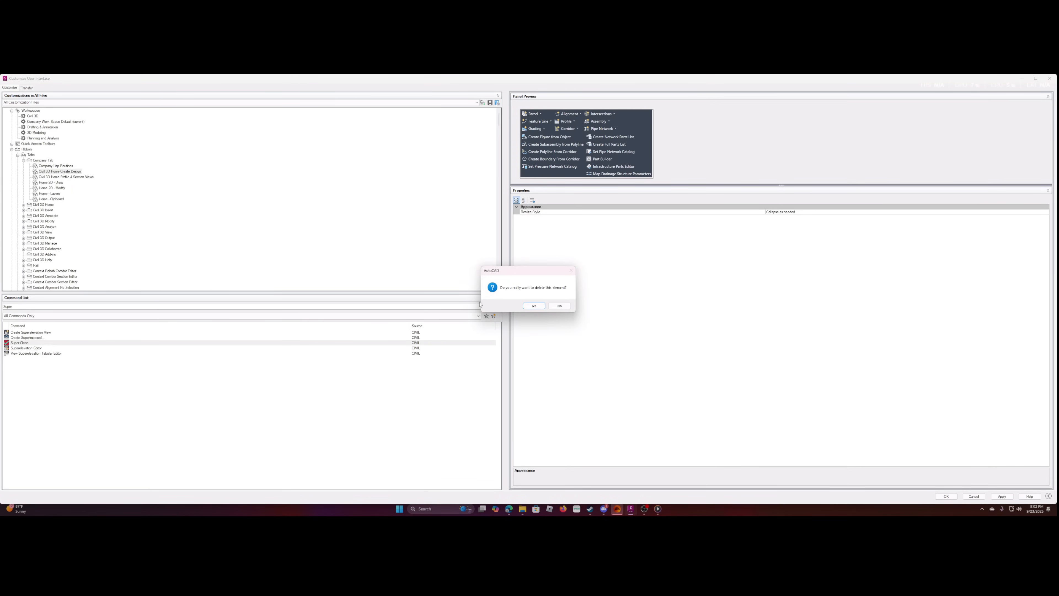
pyautogui.click(525, 305)
pyautogui.rightClick(50, 171)
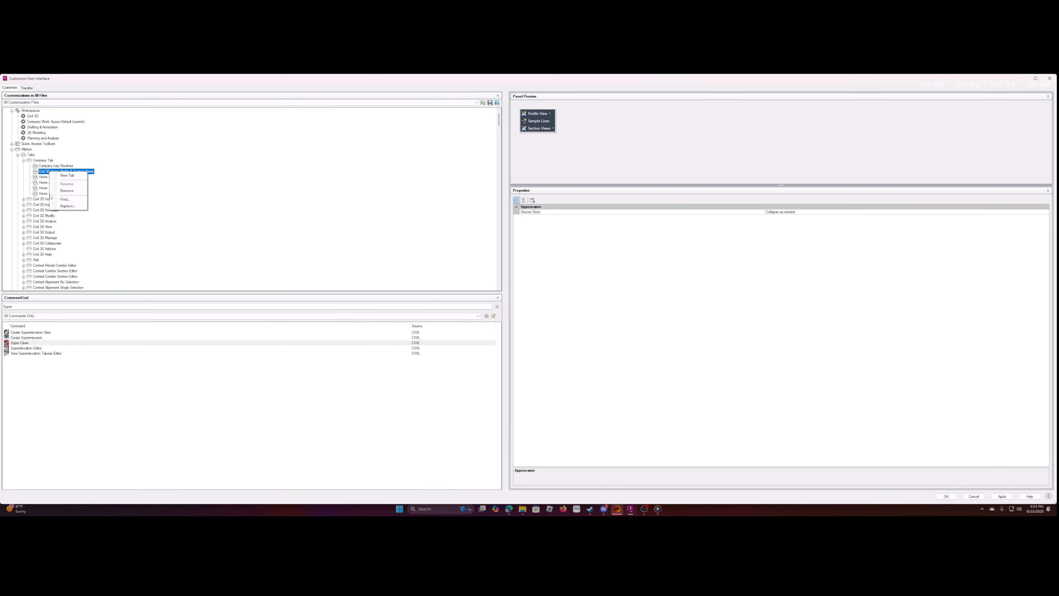
pyautogui.click(67, 190)
pyautogui.click(533, 306)
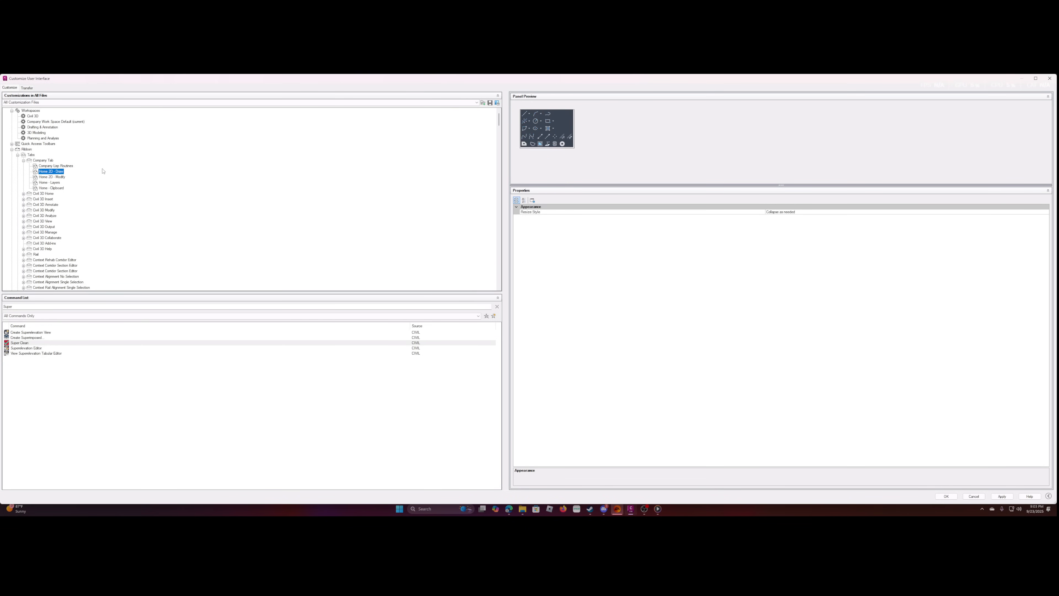
# Remove the Home 2D - Draw, Home 2D - Modify, Home - Layers and Home - Clipboard panels from the Company Tab.
pyautogui.rightClick(45, 172)
pyautogui.click(68, 194)
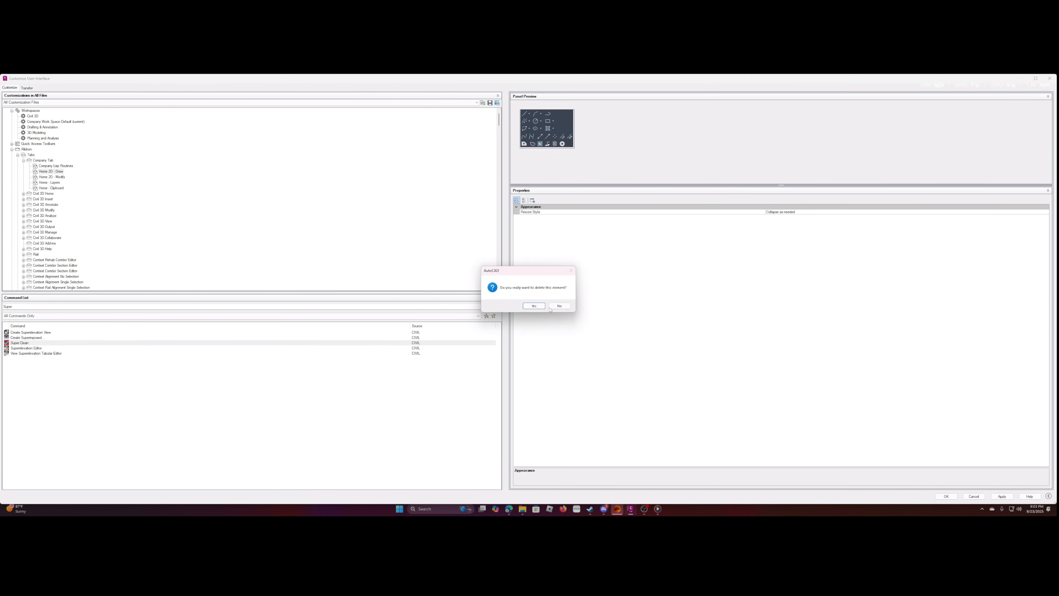
pyautogui.click(534, 305)
pyautogui.rightClick(55, 171)
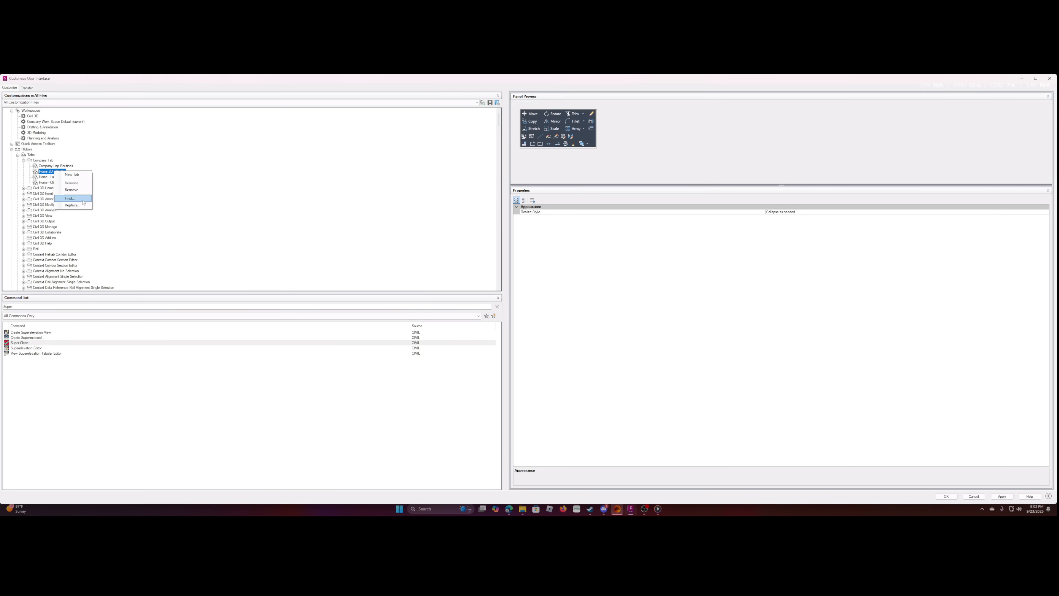
pyautogui.click(71, 190)
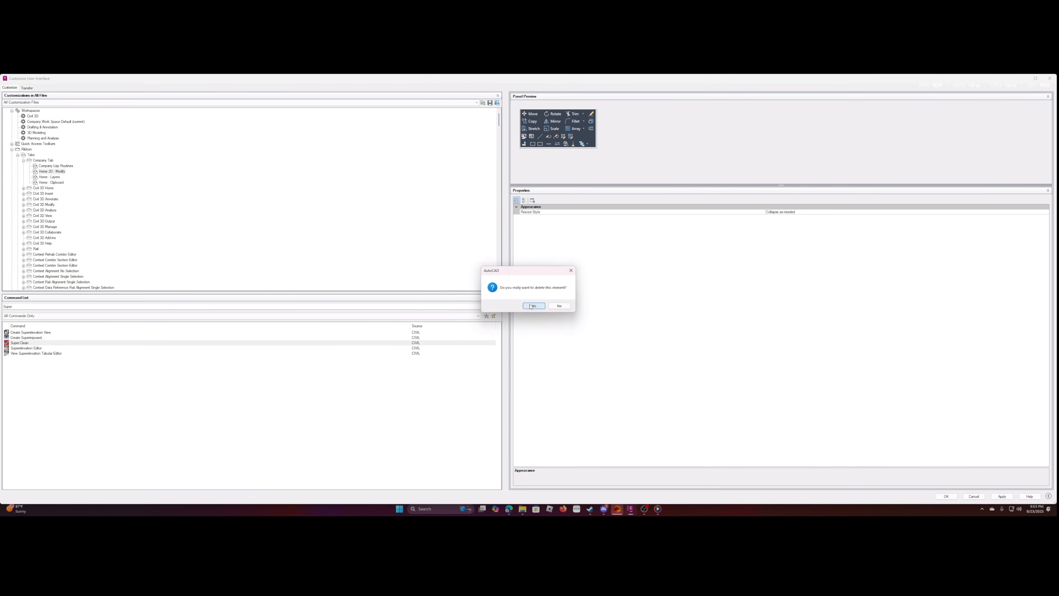
pyautogui.click(533, 306)
pyautogui.rightClick(45, 171)
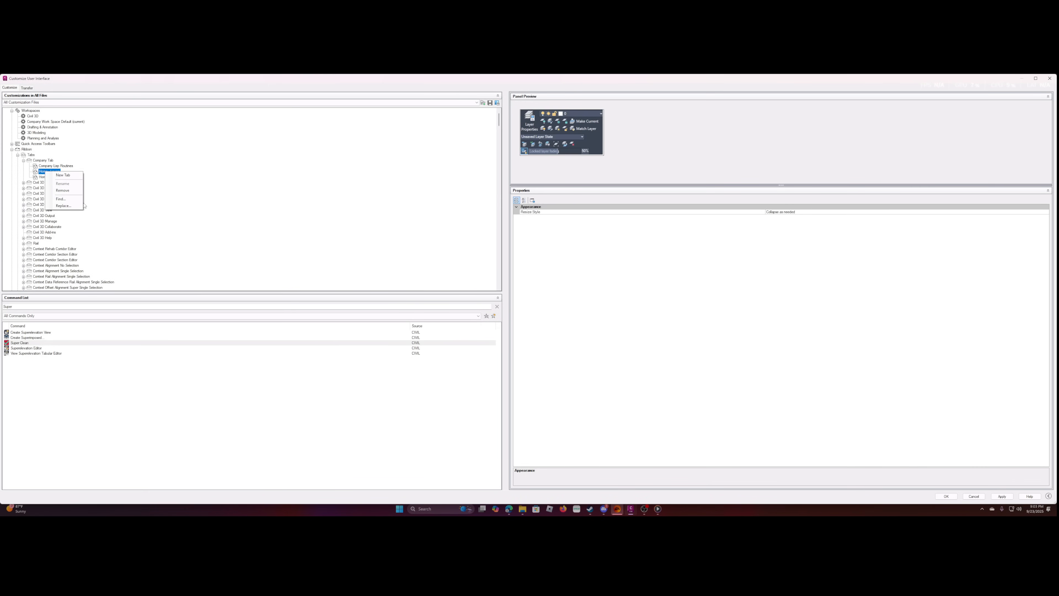
pyautogui.click(68, 193)
pyautogui.click(533, 306)
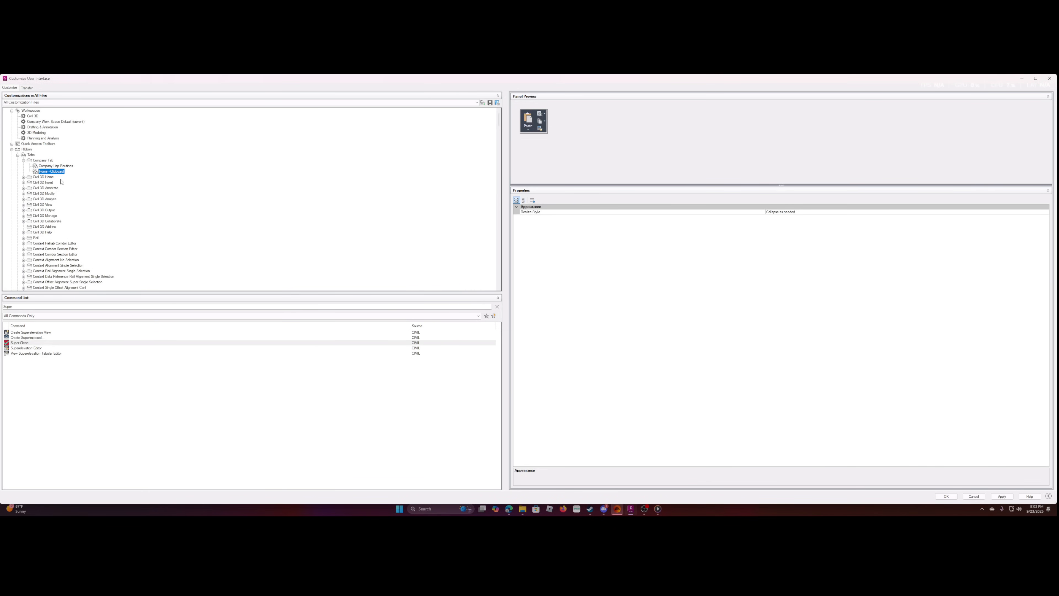
pyautogui.rightClick(49, 174)
pyautogui.click(68, 191)
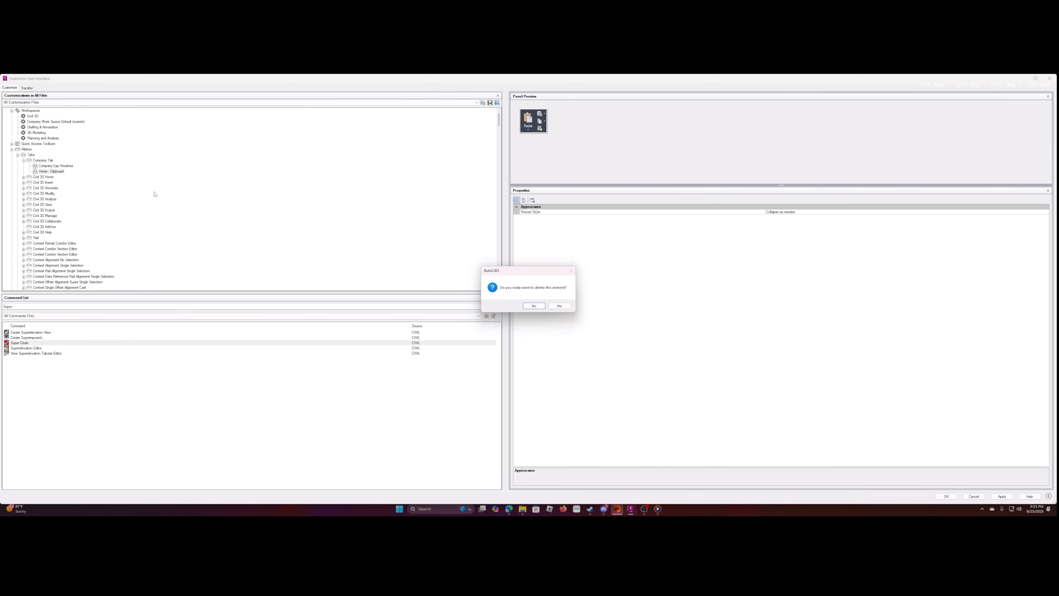
pyautogui.click(534, 307)
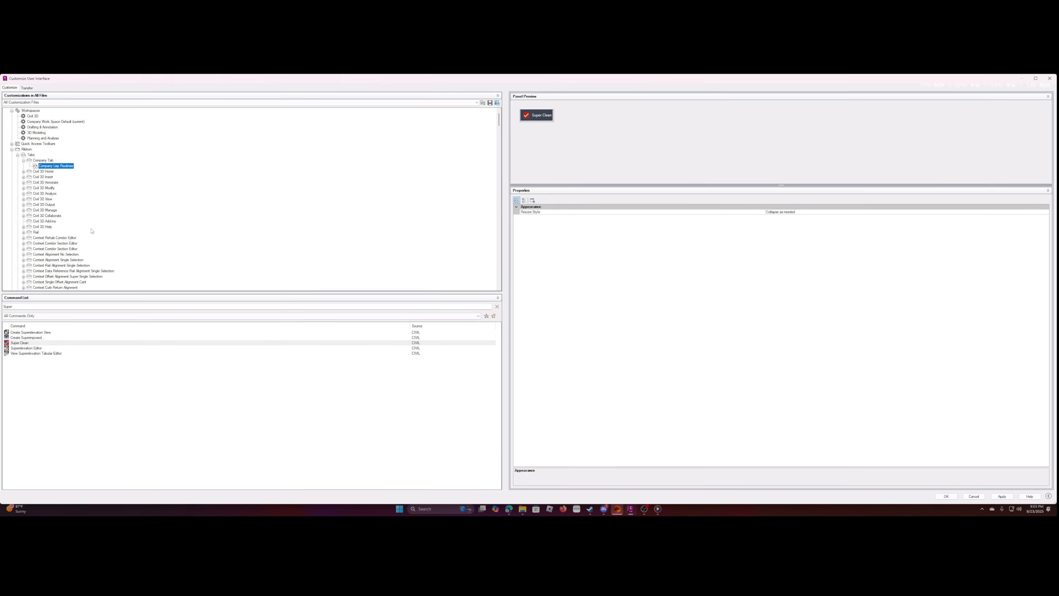
# Expand the Company Lisp Routines panel among the ribbon panels to examine its row structure.
pyautogui.scroll(-15, 91, 231)
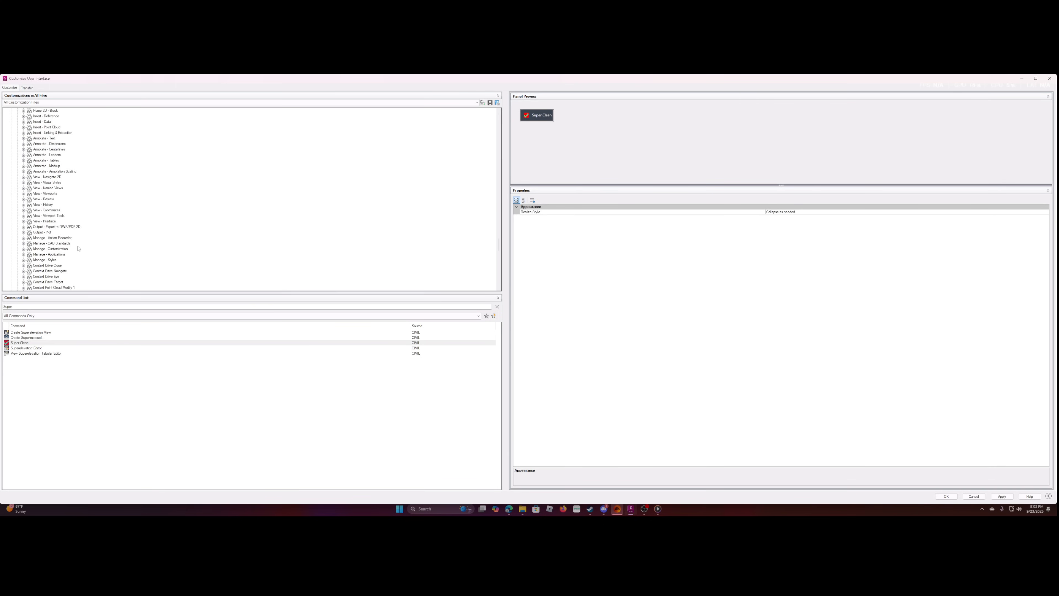
pyautogui.scroll(-10, 77, 248)
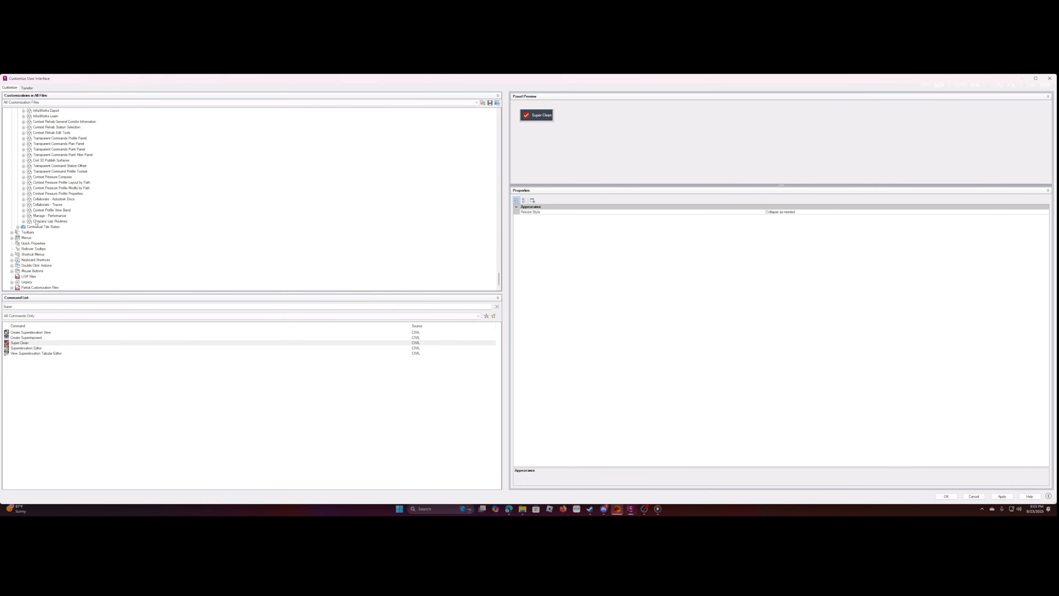
pyautogui.click(24, 221)
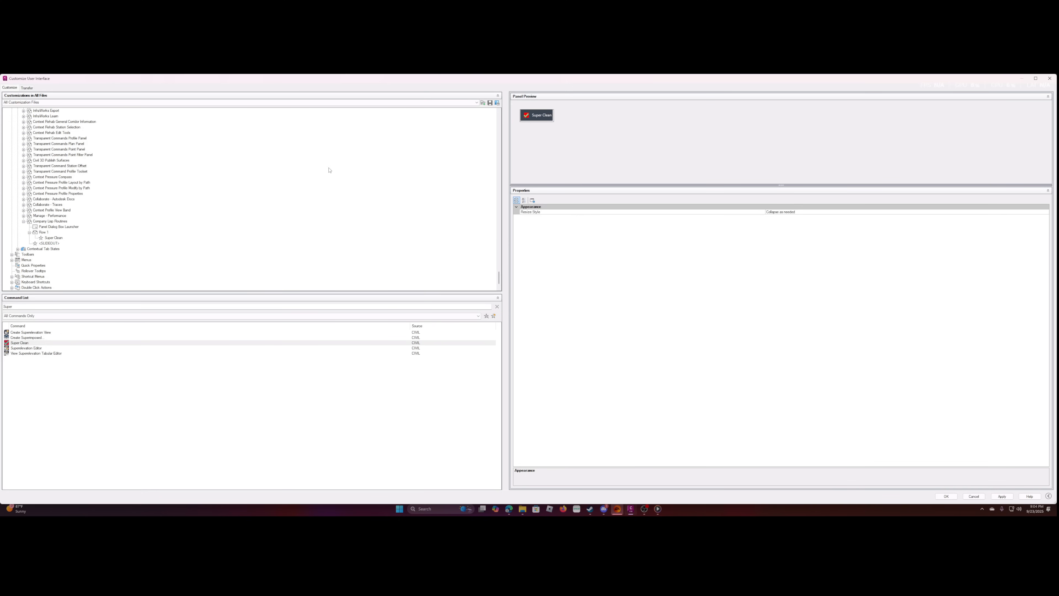
# Start customizing the Company Work Space Default workspace.
pyautogui.scroll(10, 113, 209)
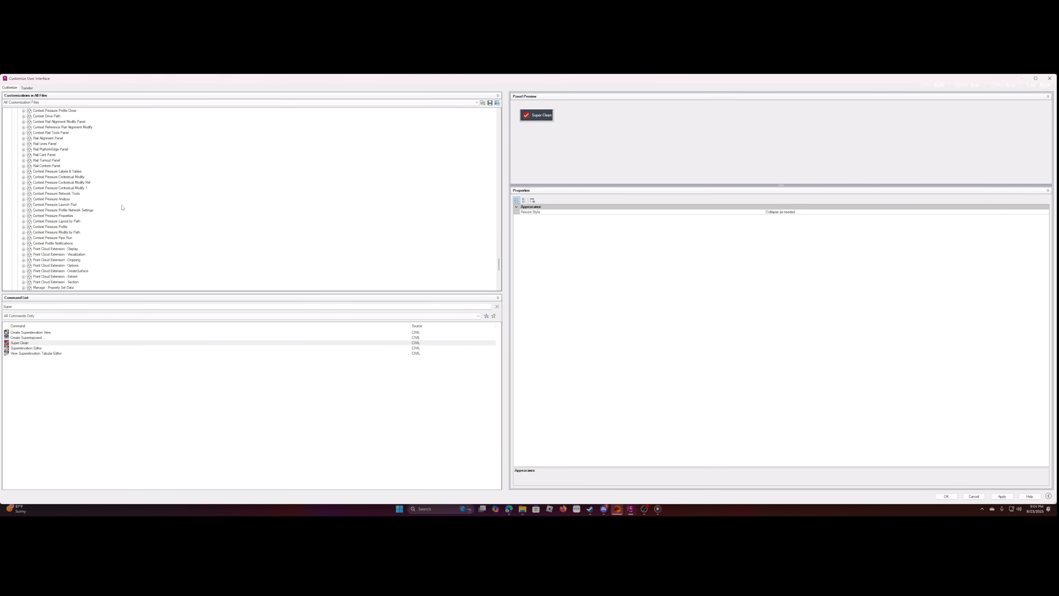
pyautogui.rightClick(124, 219)
pyautogui.moveTo(499, 195); pyautogui.dragTo(499, 122)
pyautogui.click(63, 127)
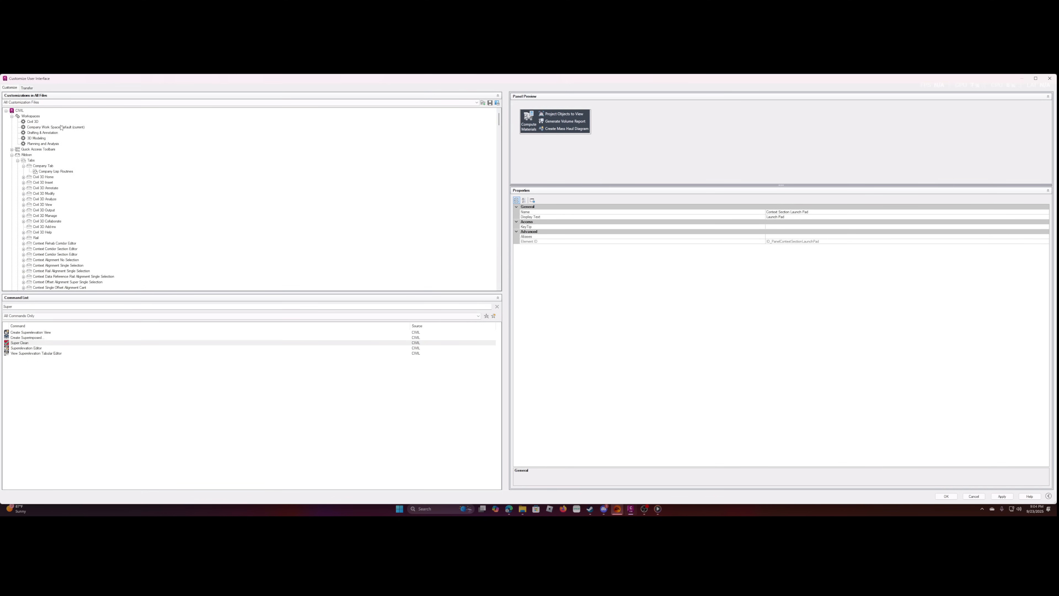
pyautogui.click(65, 128)
pyautogui.rightClick(62, 128)
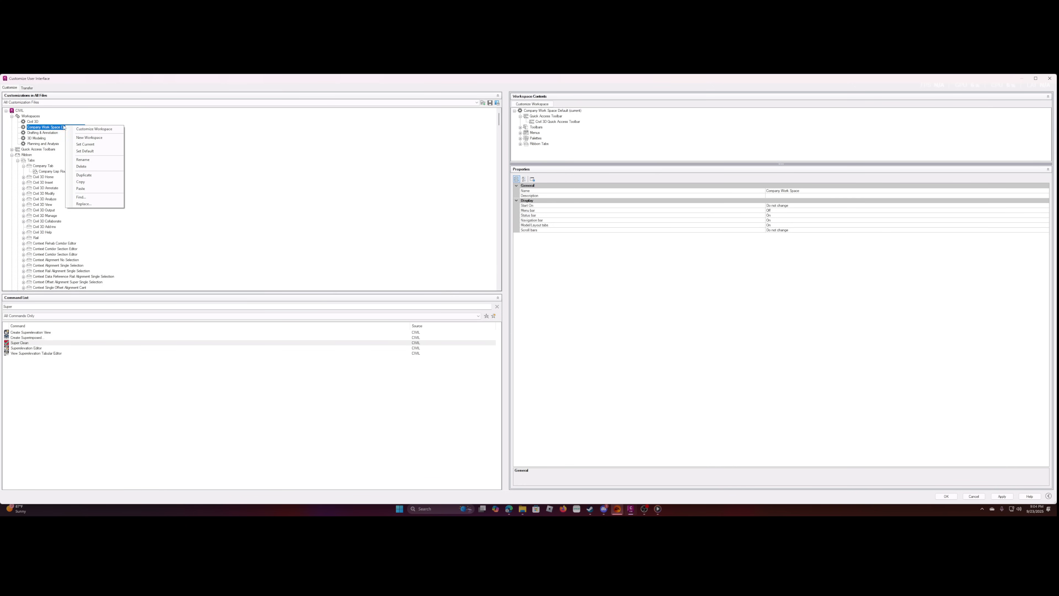
pyautogui.click(354, 200)
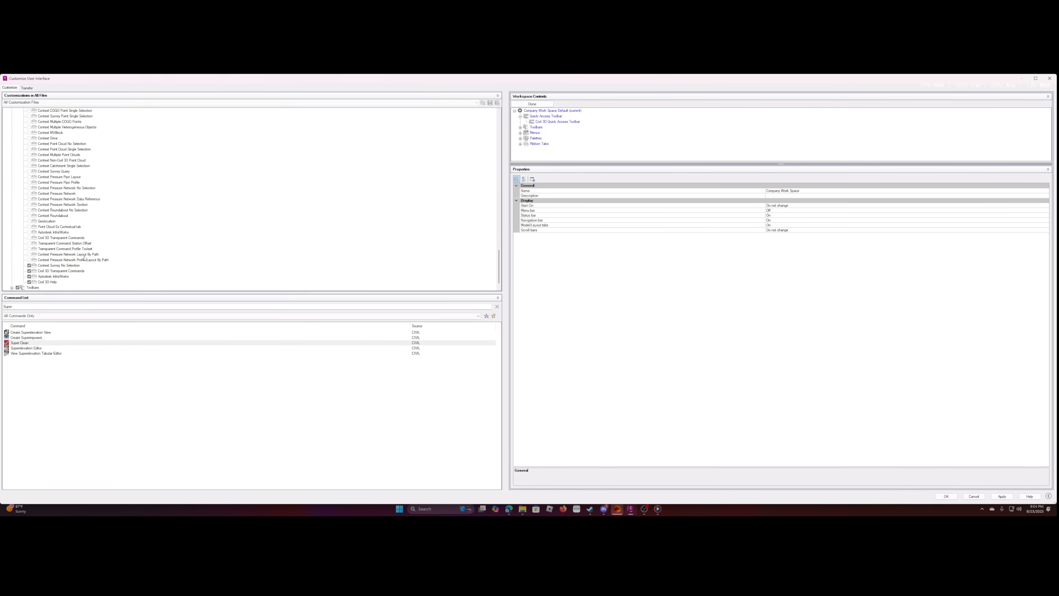
# Examine the workspace's toolbars, palettes and ribbon tabs, including the panels listed under Civil 3D Home and Company Tab.
pyautogui.scroll(-1, 54, 267)
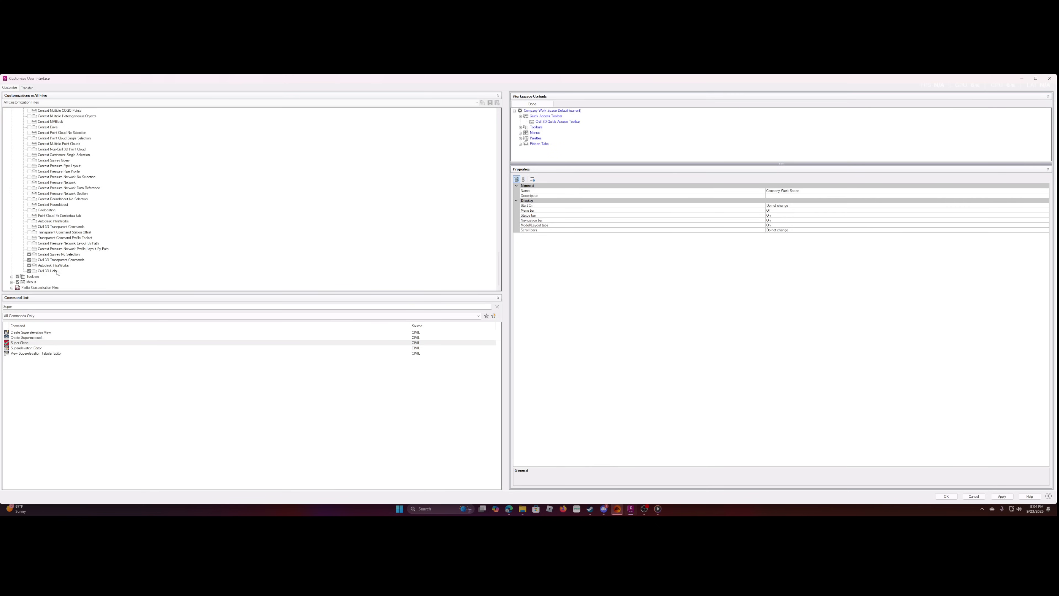
pyautogui.scroll(15, 57, 273)
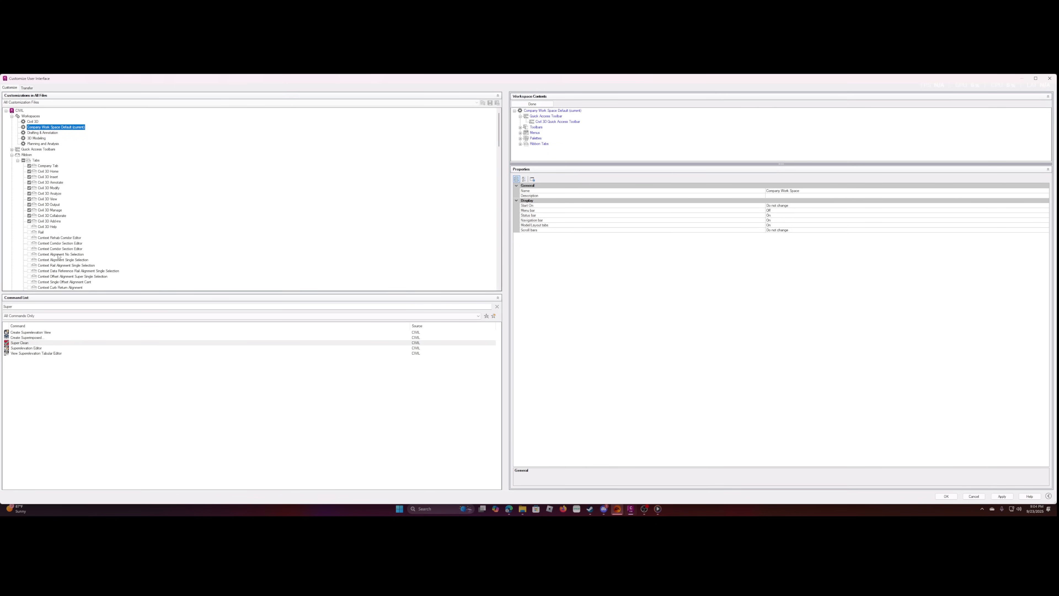
pyautogui.click(47, 166)
pyautogui.click(520, 127)
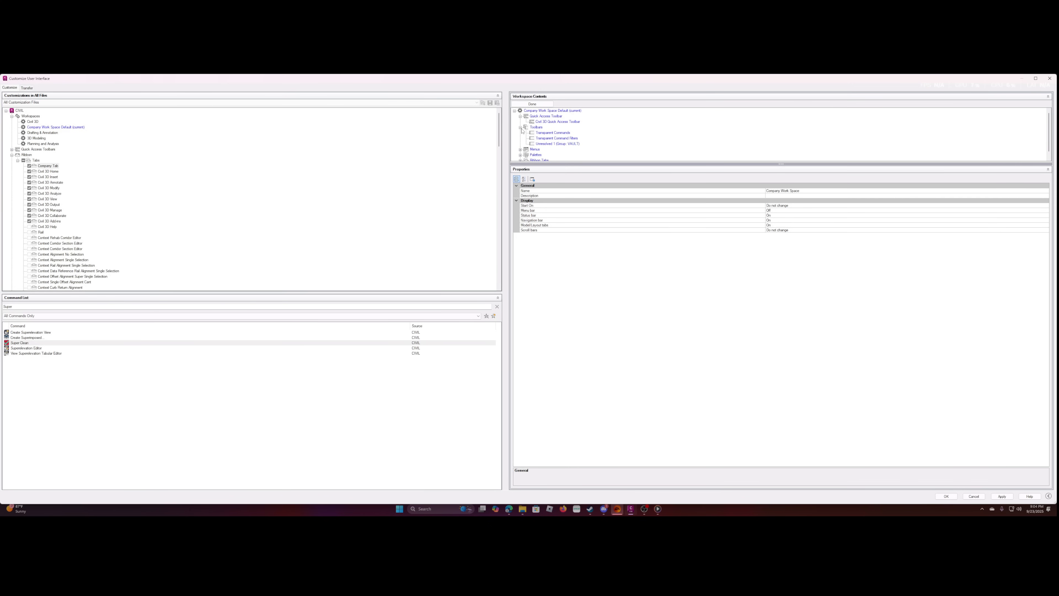
pyautogui.click(520, 154)
pyautogui.scroll(-5, 549, 125)
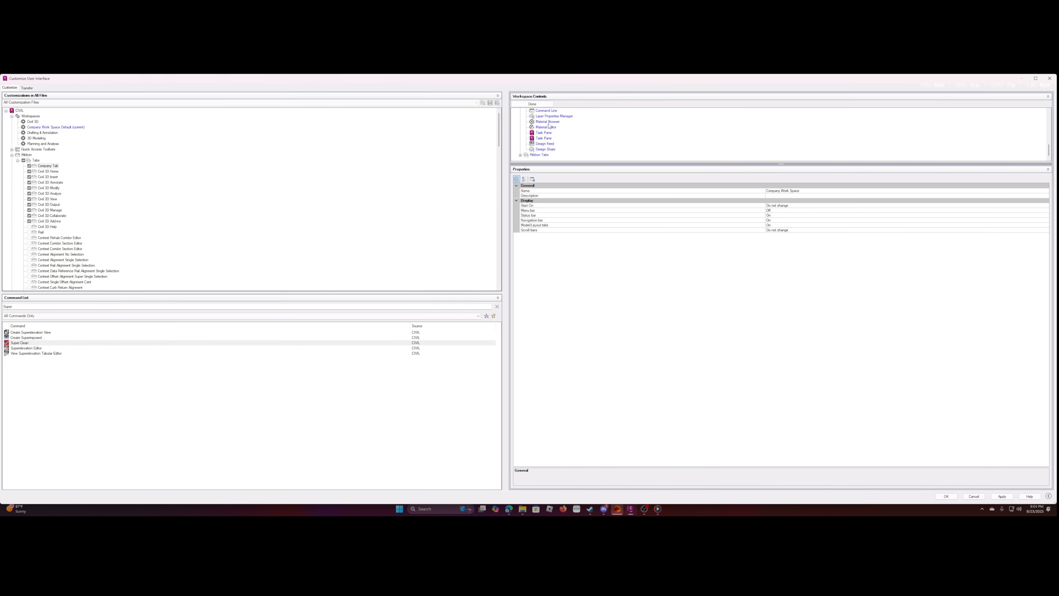
pyautogui.click(520, 155)
pyautogui.click(527, 121)
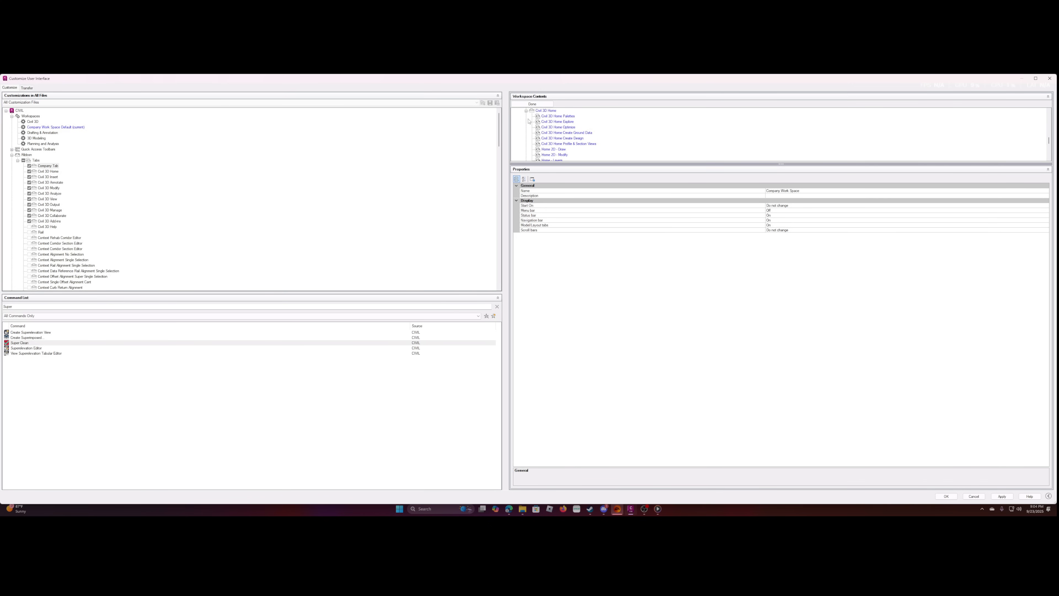
pyautogui.scroll(-5, 564, 121)
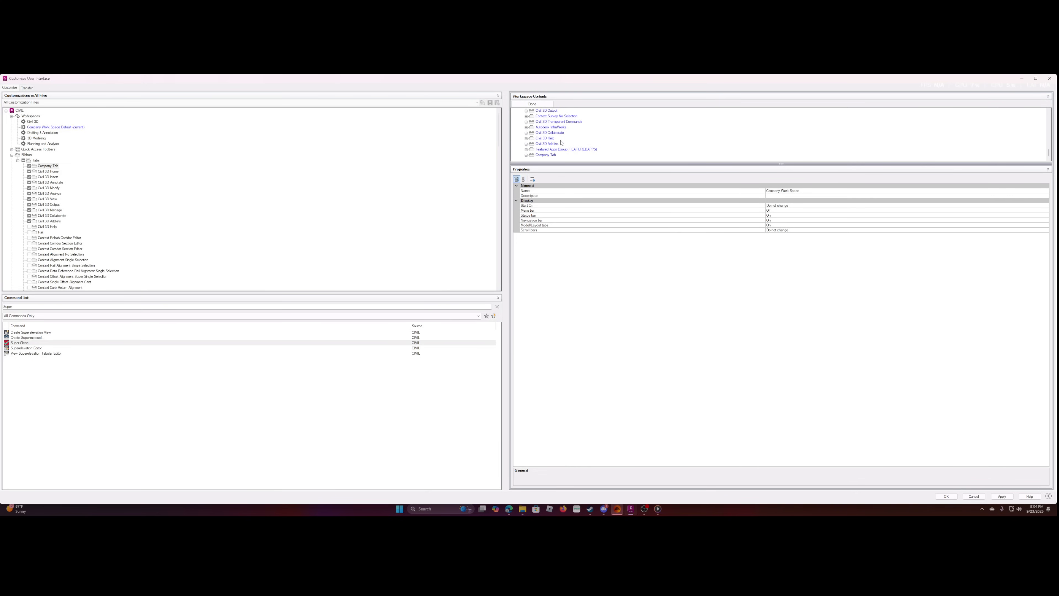
pyautogui.scroll(4, 530, 157)
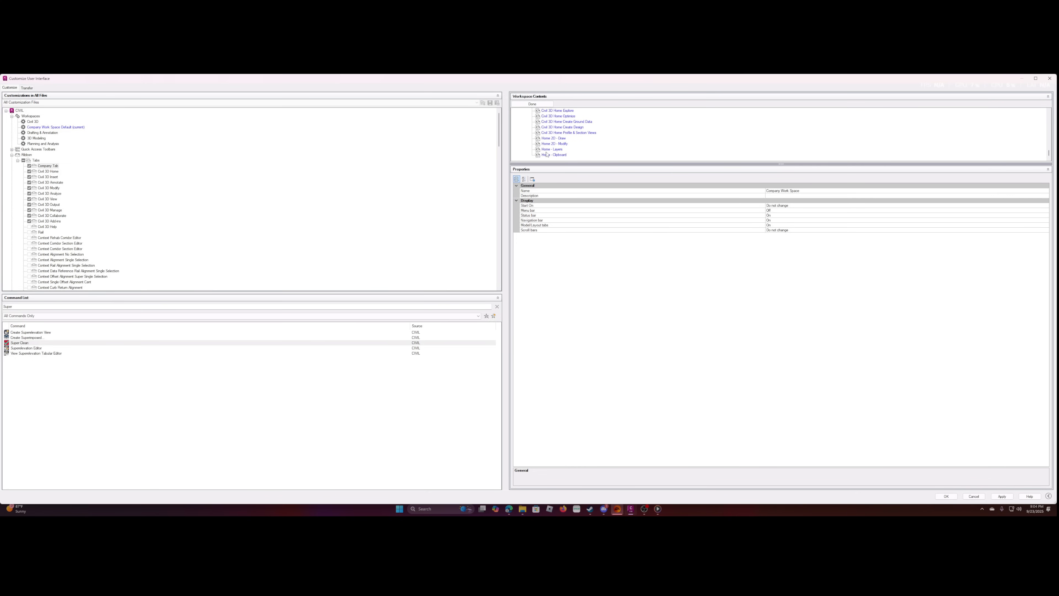
pyautogui.scroll(-5, 539, 148)
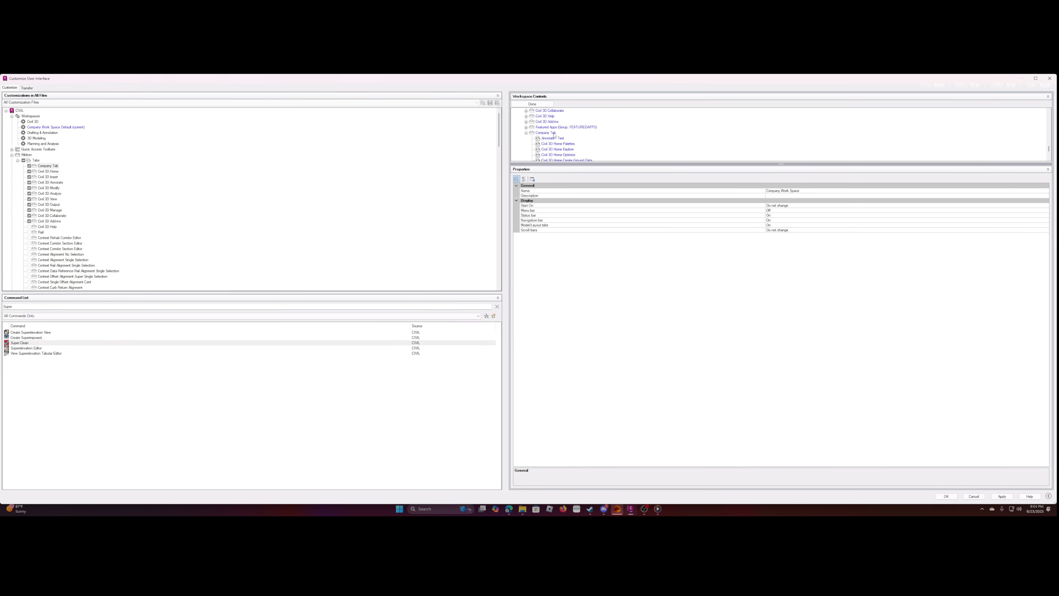
pyautogui.scroll(-3, 548, 145)
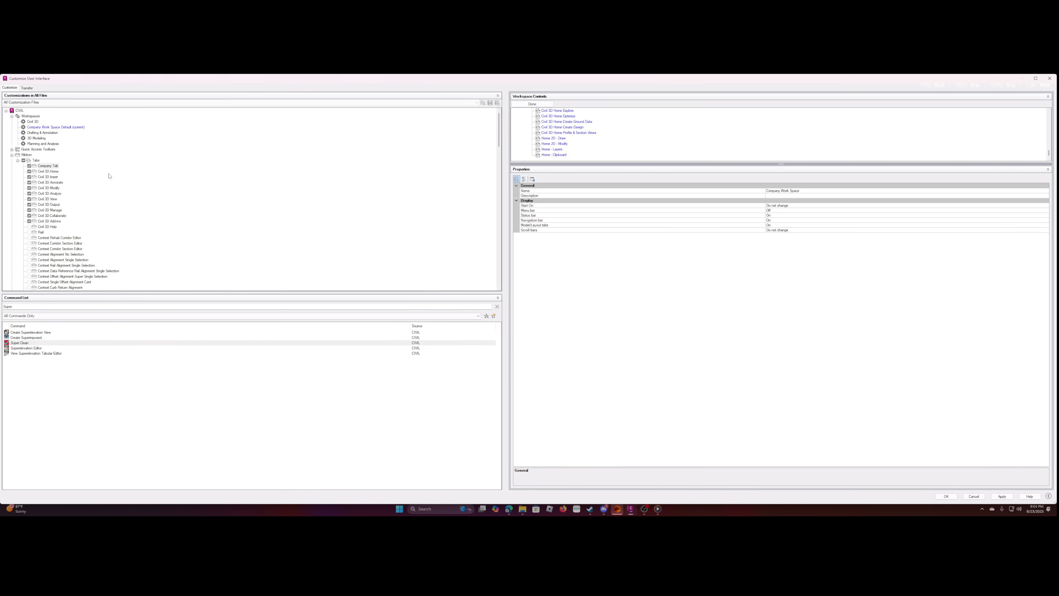
pyautogui.scroll(-2, 577, 159)
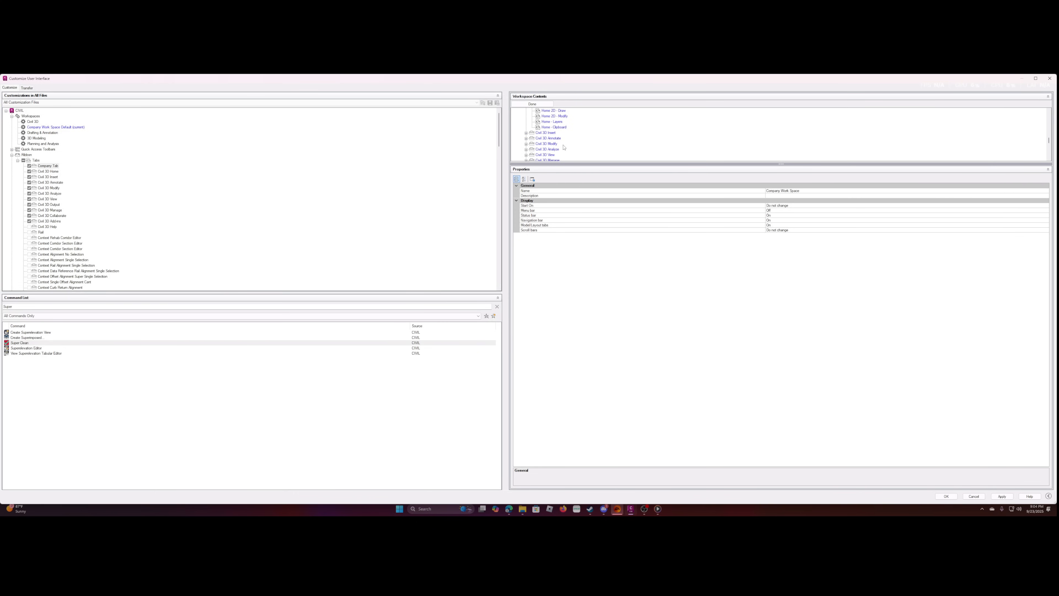
pyautogui.scroll(5, 560, 148)
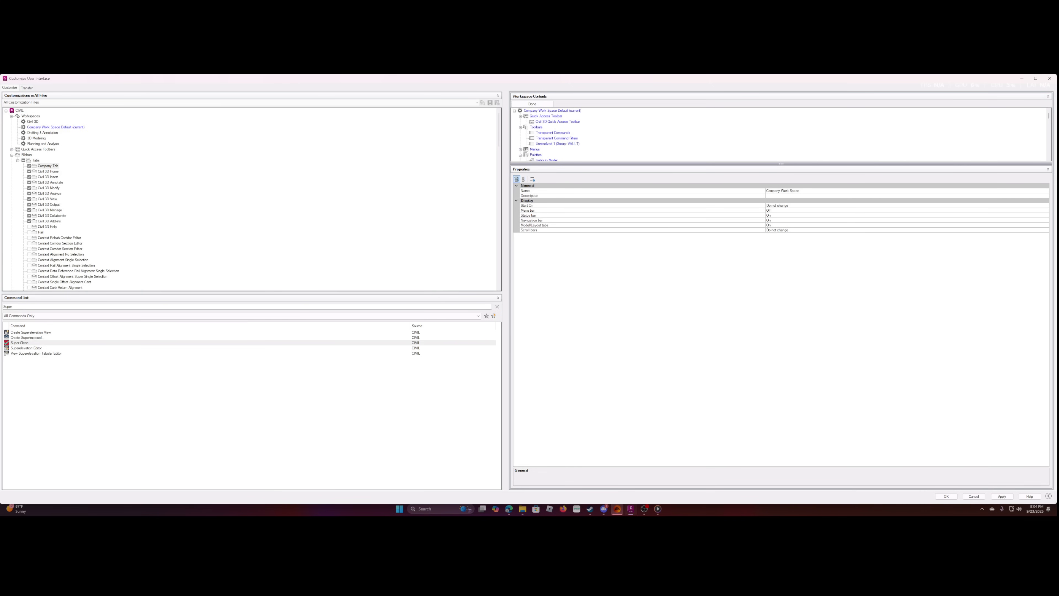
# Include the Company Tab in the Company Work Space Default workspace's ribbon tabs, check its panel list, and apply the interface customization.
pyautogui.scroll(-20, 39, 189)
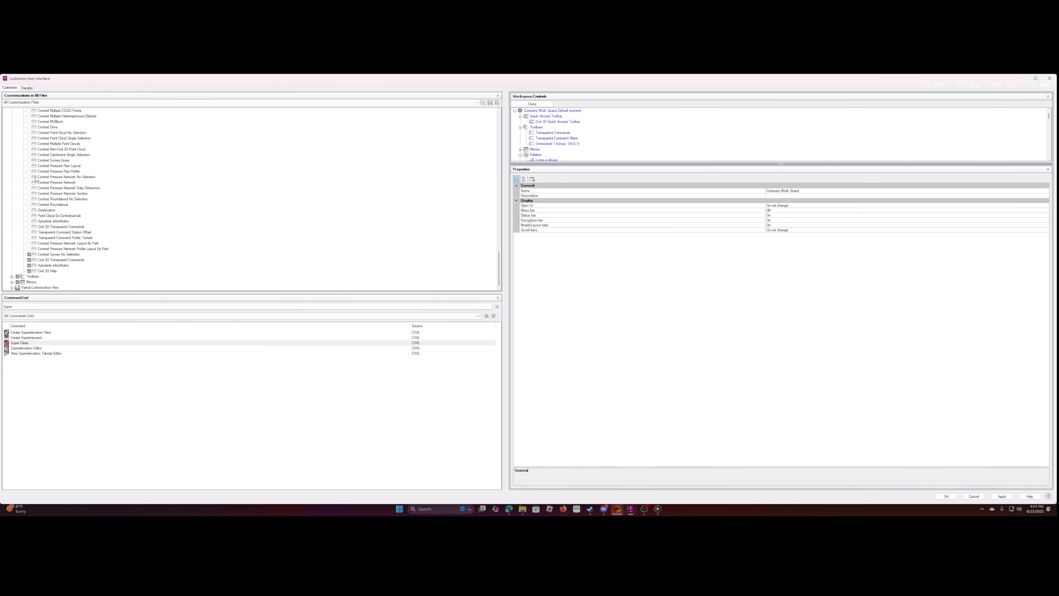
pyautogui.scroll(2, 36, 179)
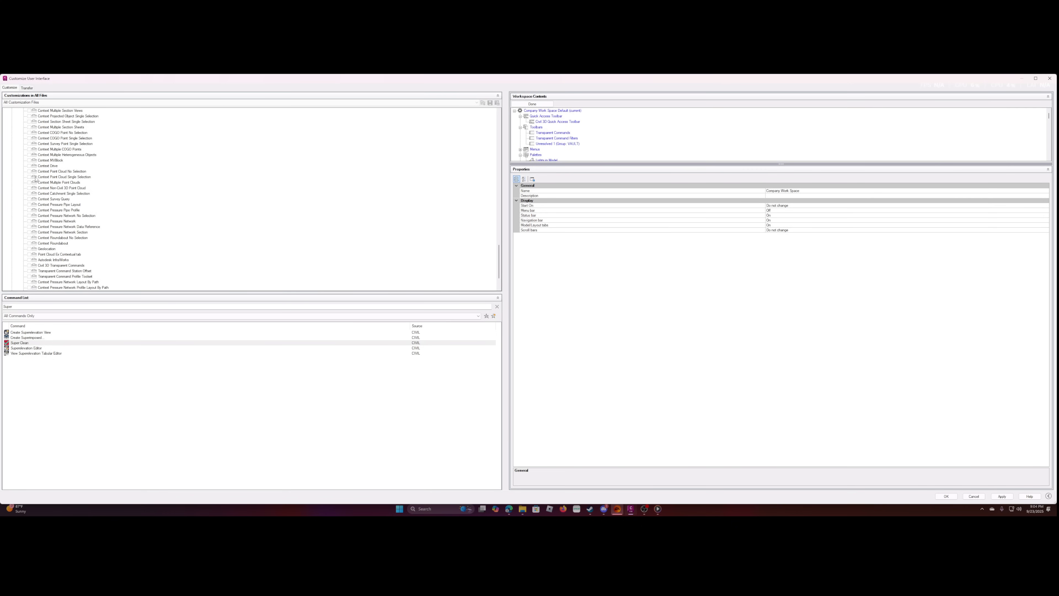
pyautogui.scroll(20, 36, 179)
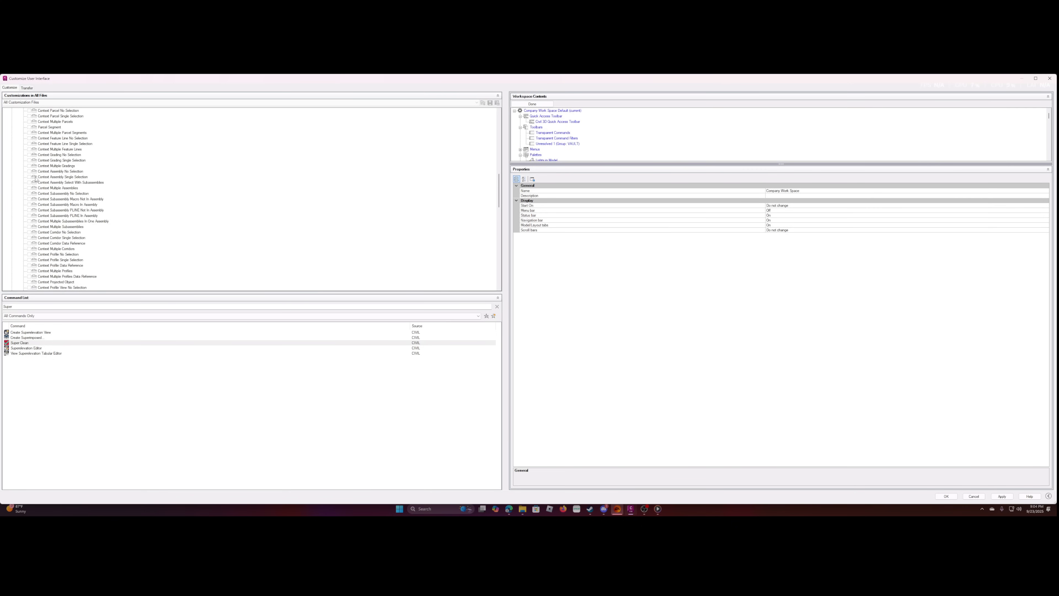
pyautogui.scroll(15, 36, 179)
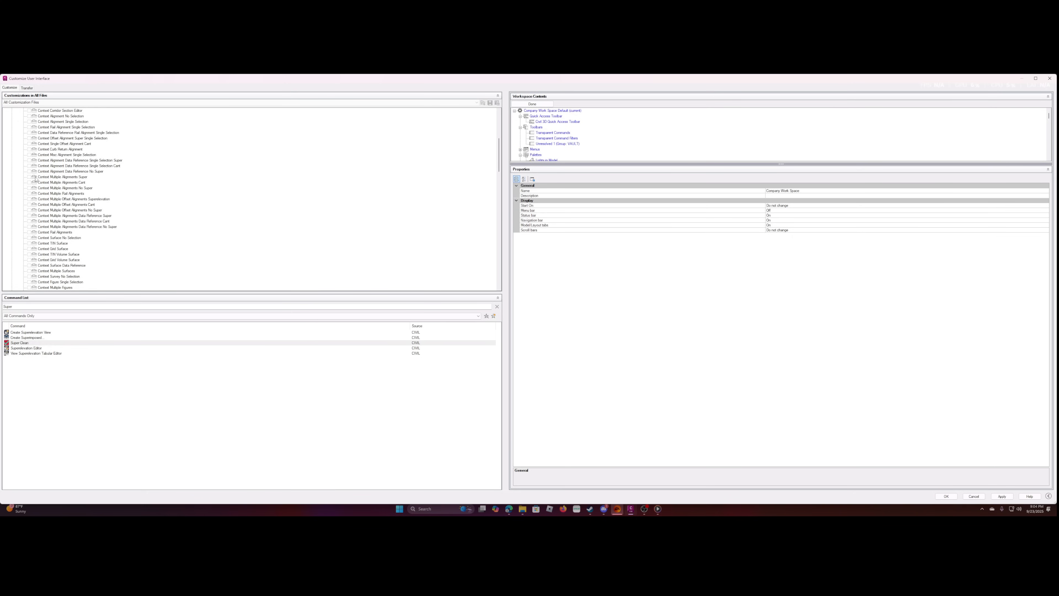
pyautogui.click(29, 145)
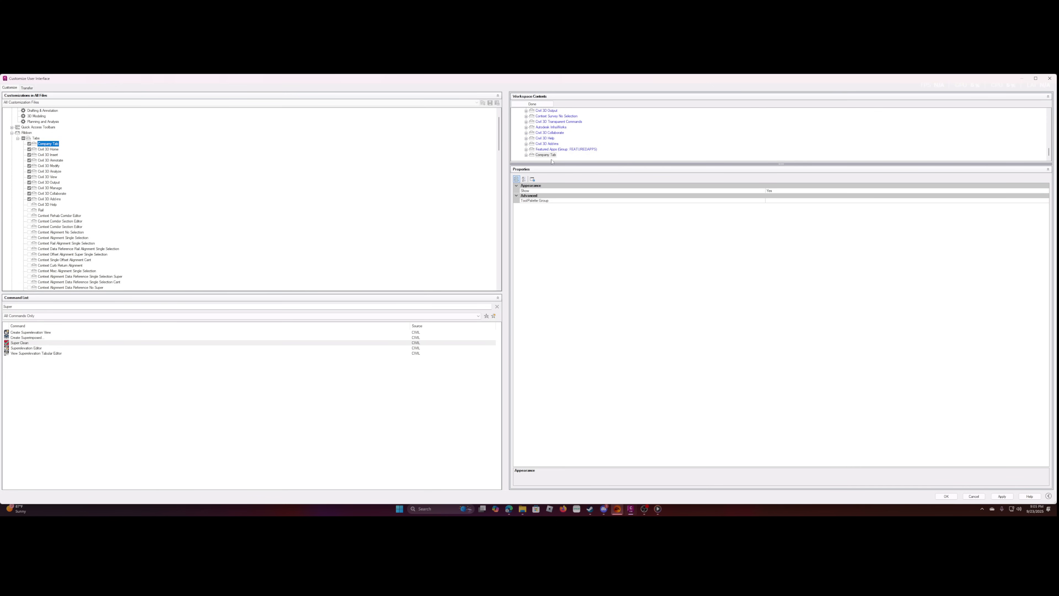
pyautogui.click(526, 156)
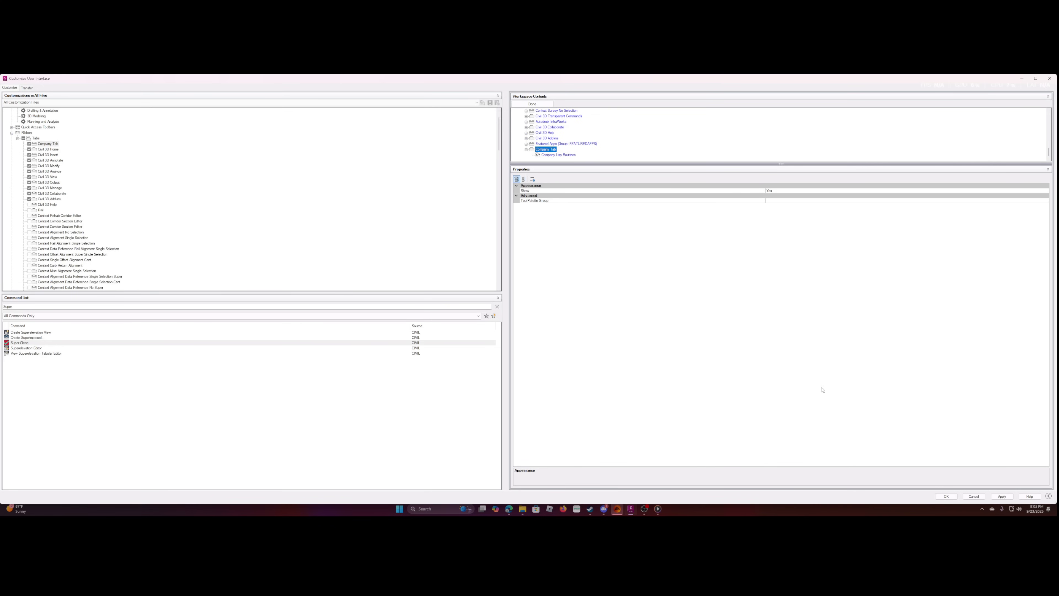
pyautogui.click(1001, 496)
pyautogui.click(951, 499)
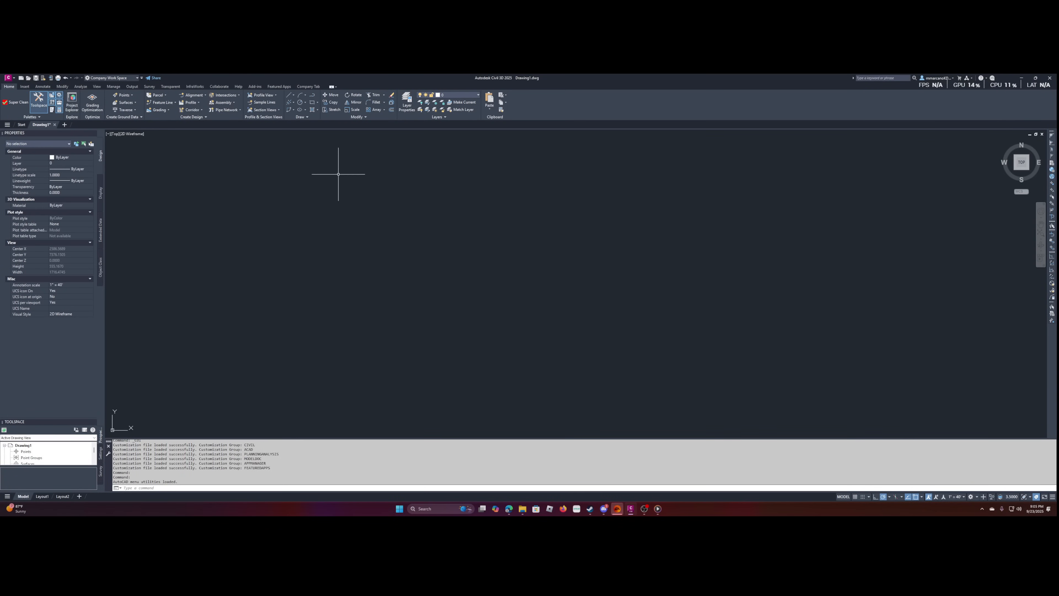
# Reorder the ribbon so the Company Tab comes first, ahead of Home, and compare it with the Home, Insert and Annotate tabs.
pyautogui.click(308, 86)
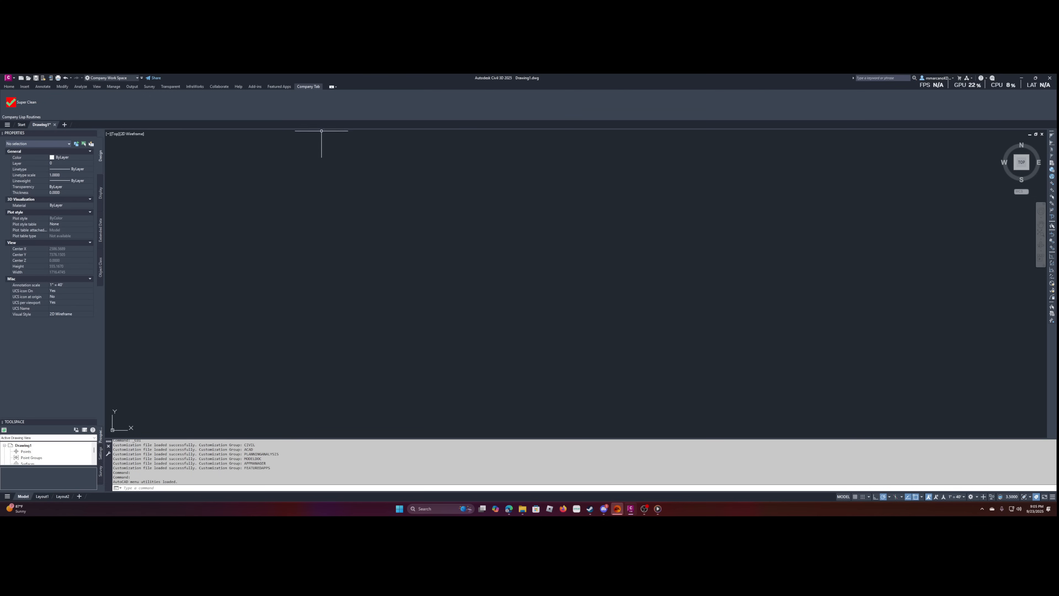
pyautogui.moveTo(311, 89); pyautogui.dragTo(11, 87)
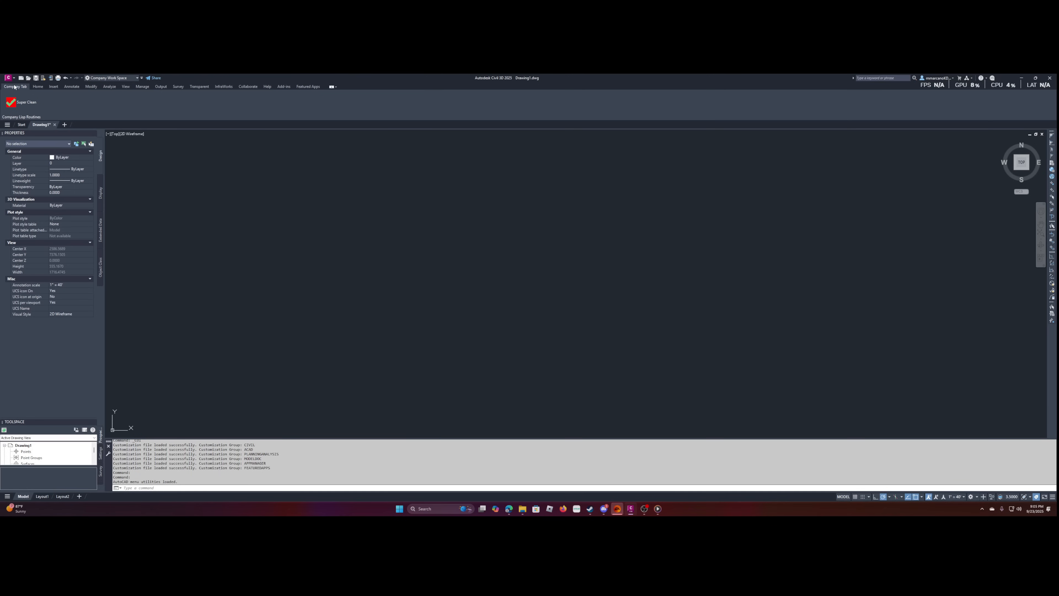
pyautogui.click(38, 86)
pyautogui.click(58, 87)
pyautogui.click(75, 87)
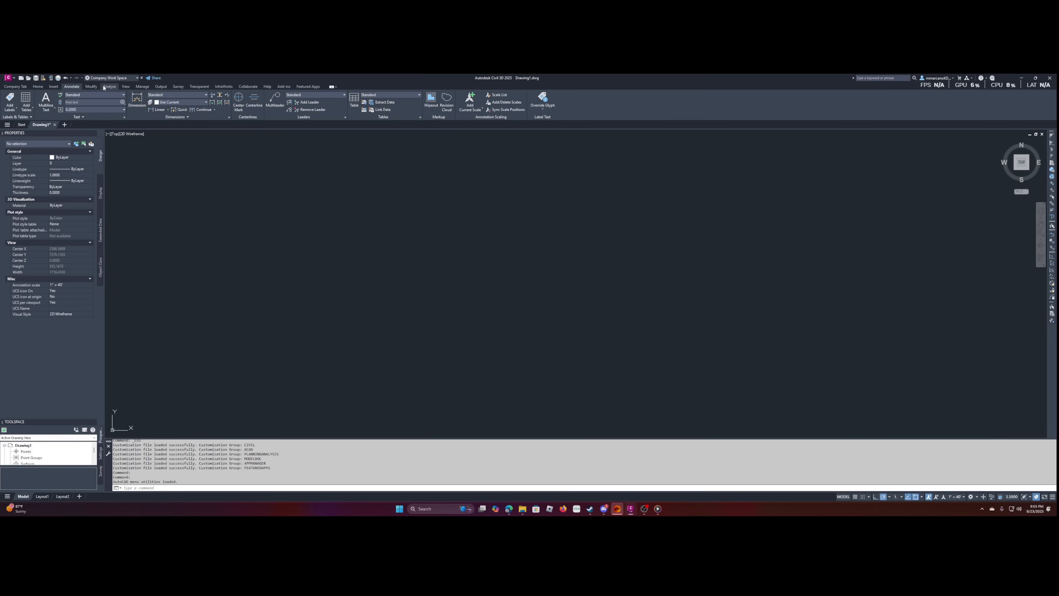
pyautogui.click(21, 88)
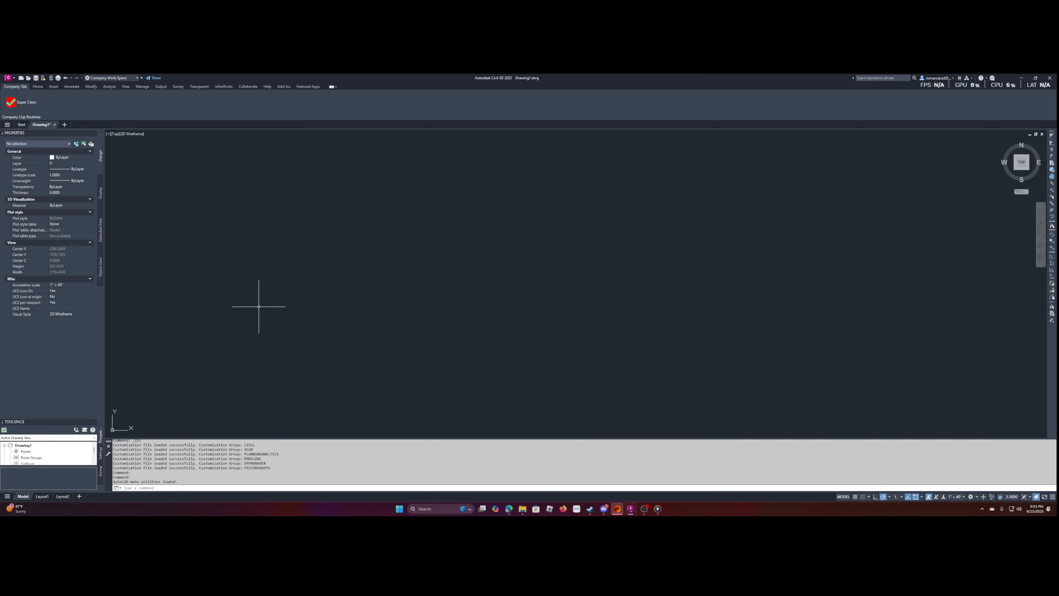
pyautogui.scroll(2, 213, 381)
pyautogui.scroll(-15, 213, 381)
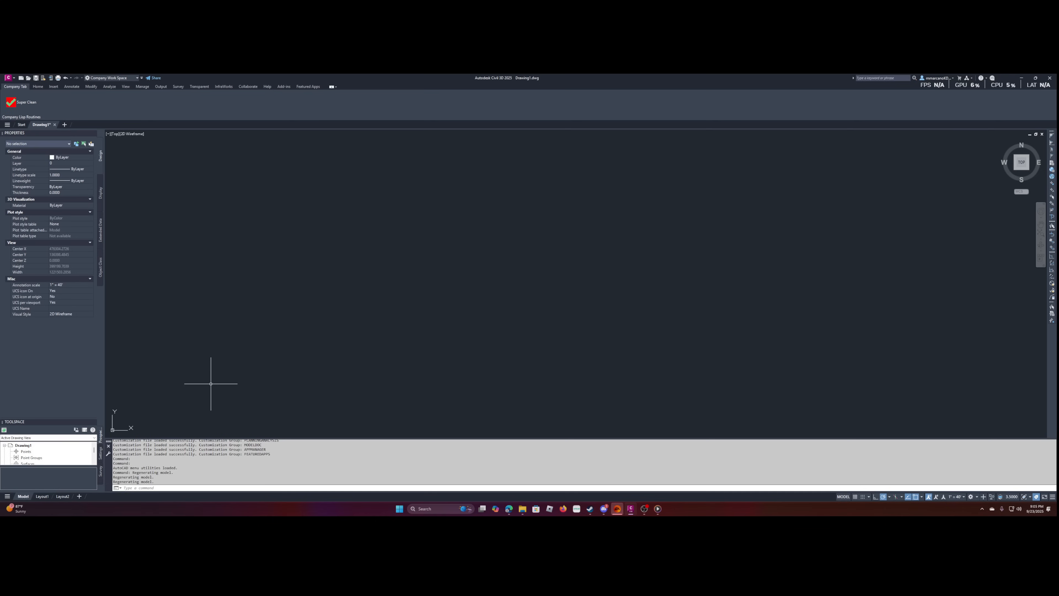
pyautogui.scroll(-18, 211, 383)
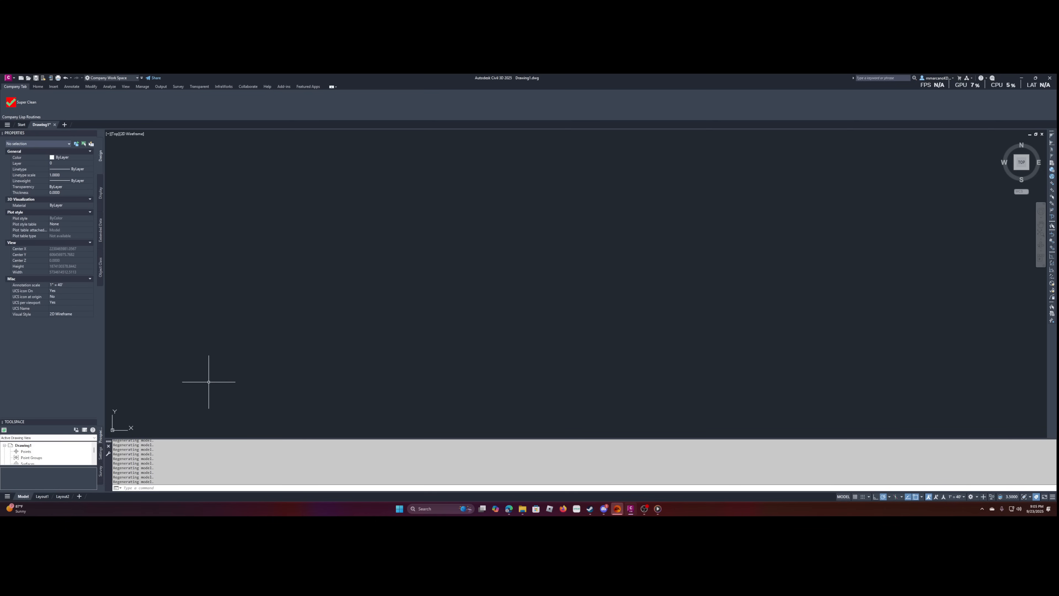
pyautogui.scroll(-1, 209, 382)
pyautogui.scroll(-12, 205, 387)
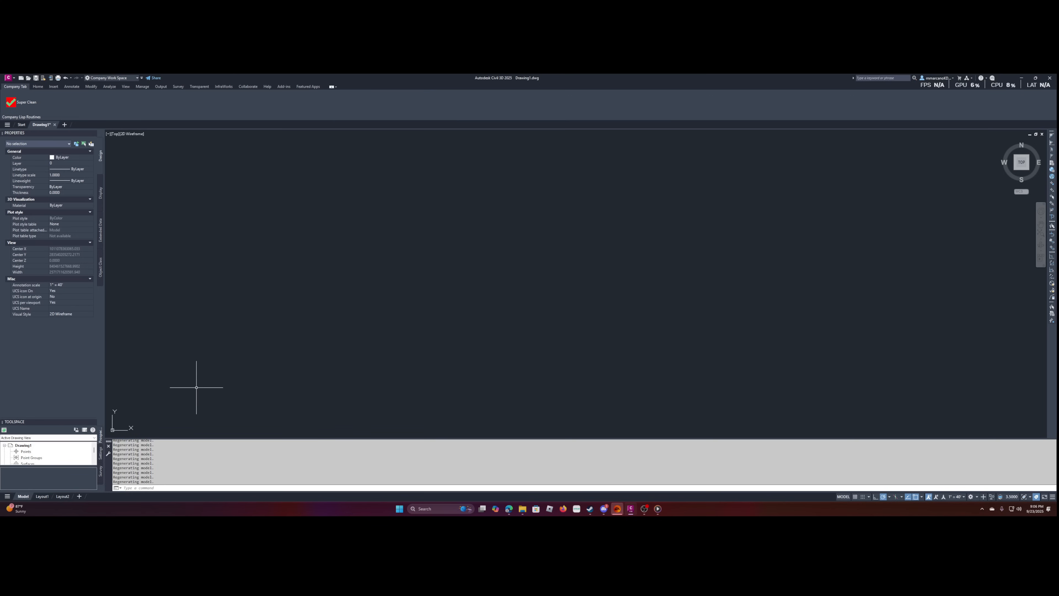